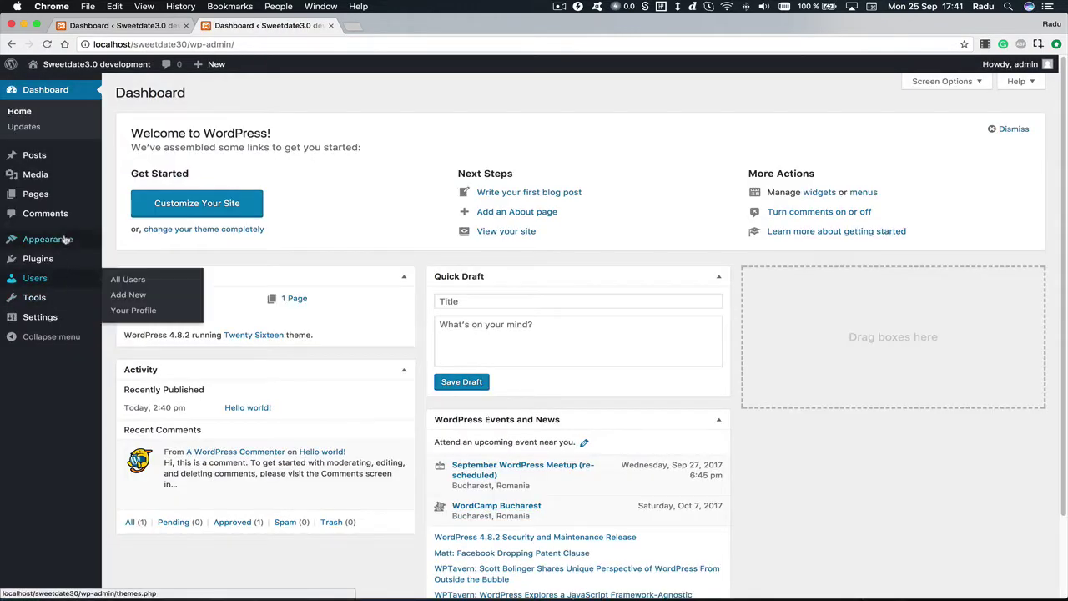
# Upload sweetdate.zip as a new theme, install it and activate it.
pyautogui.click(121, 240)
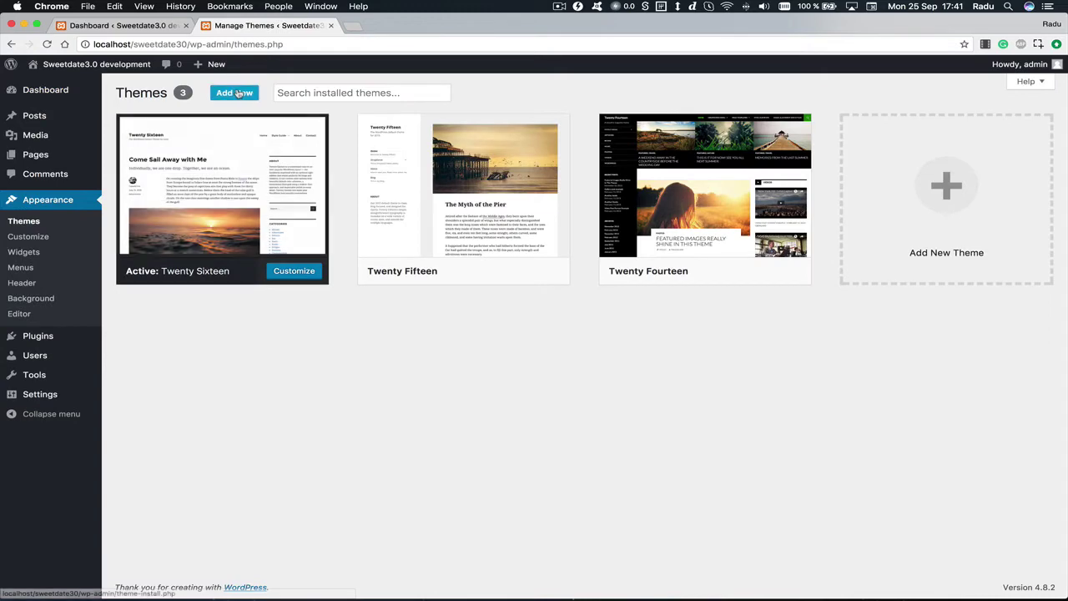
pyautogui.click(238, 93)
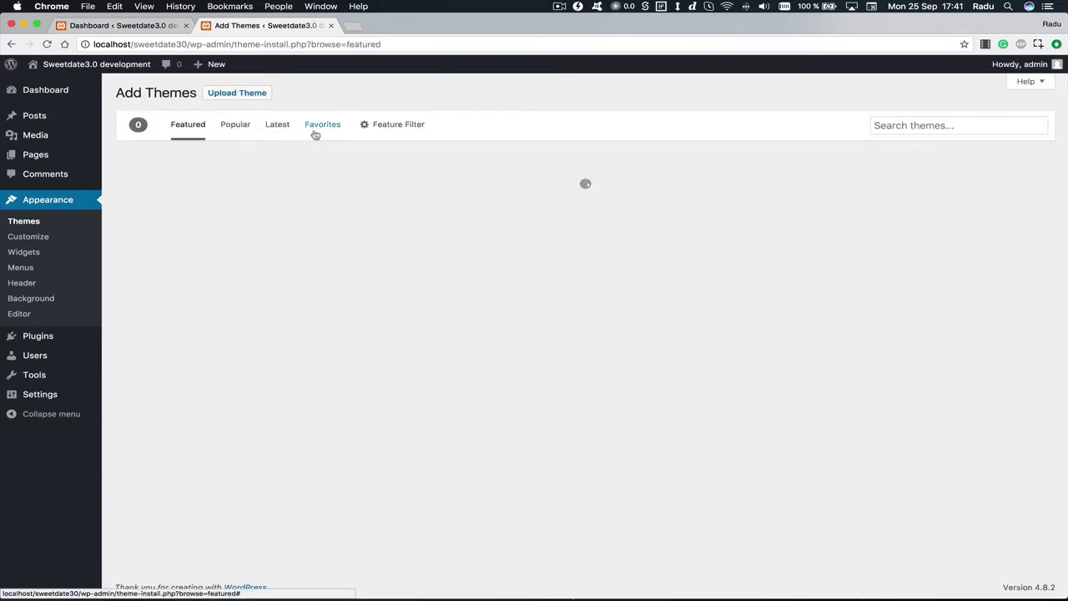
pyautogui.click(246, 99)
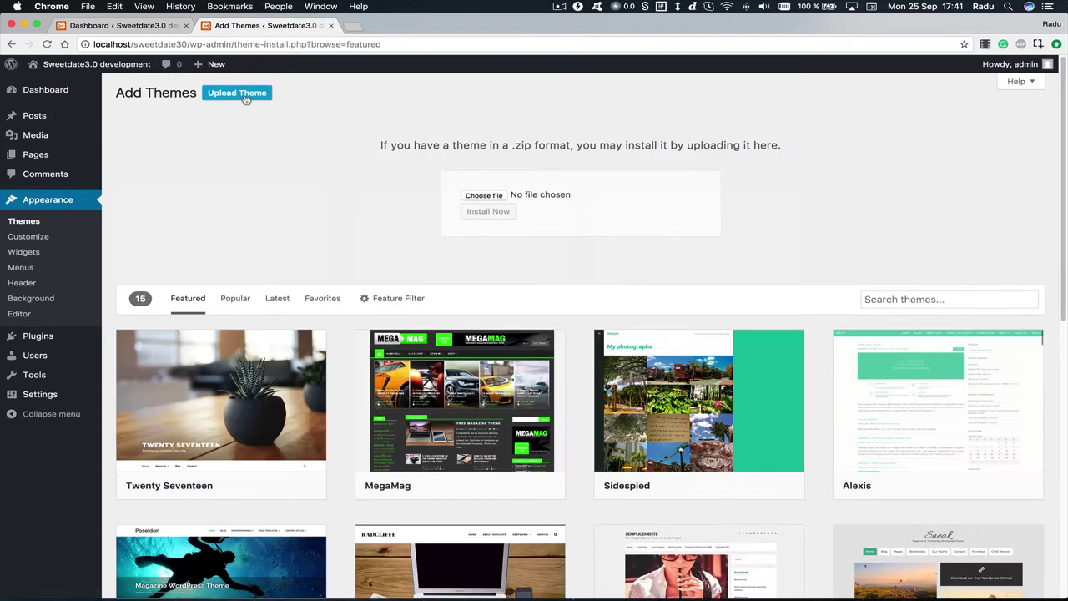
pyautogui.click(471, 198)
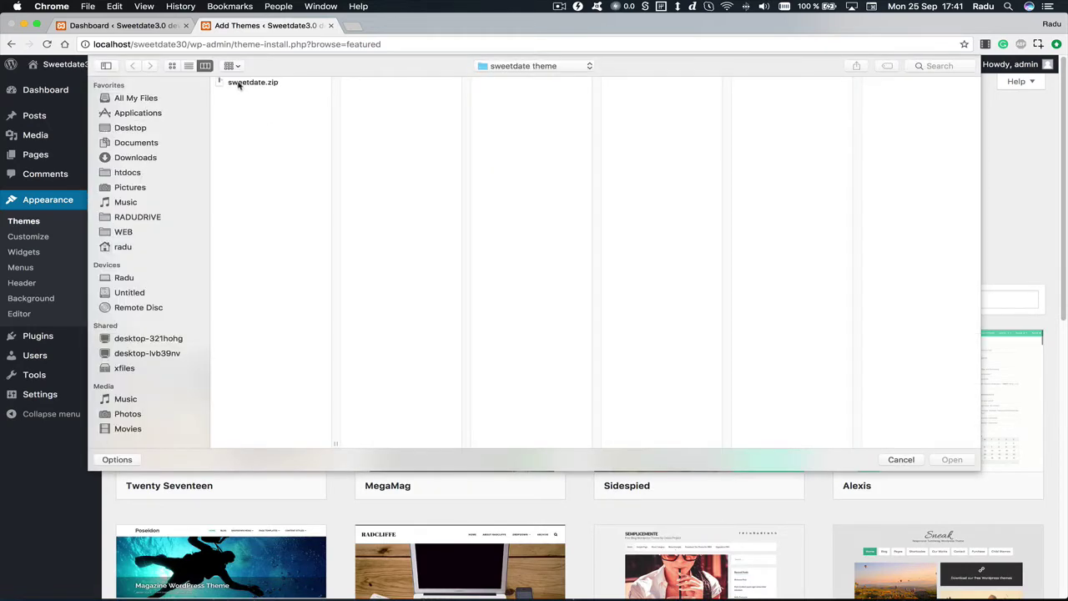
pyautogui.doubleClick(246, 83)
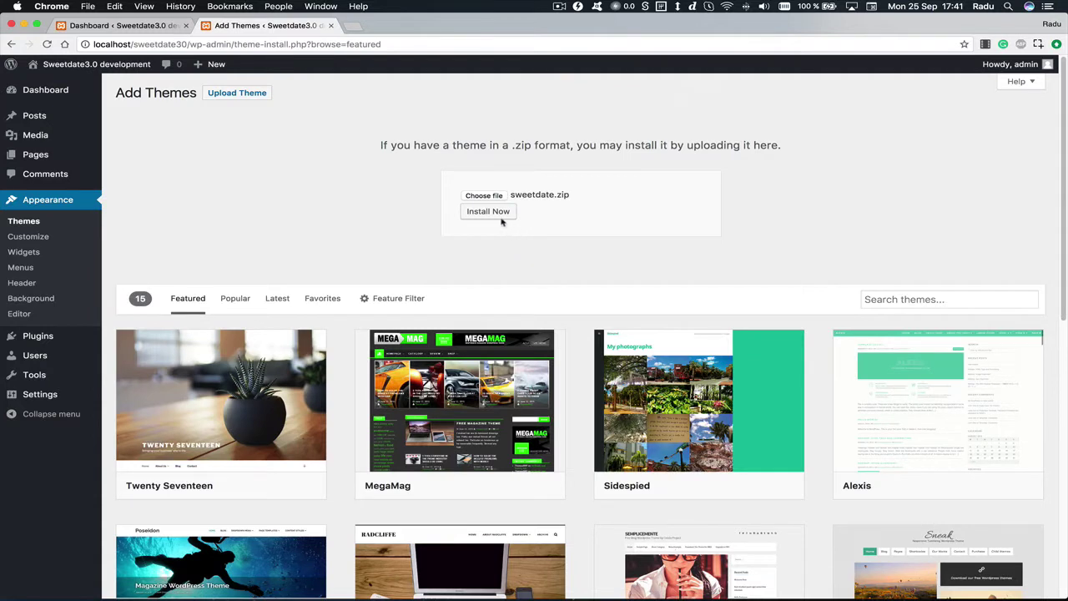
pyautogui.click(499, 215)
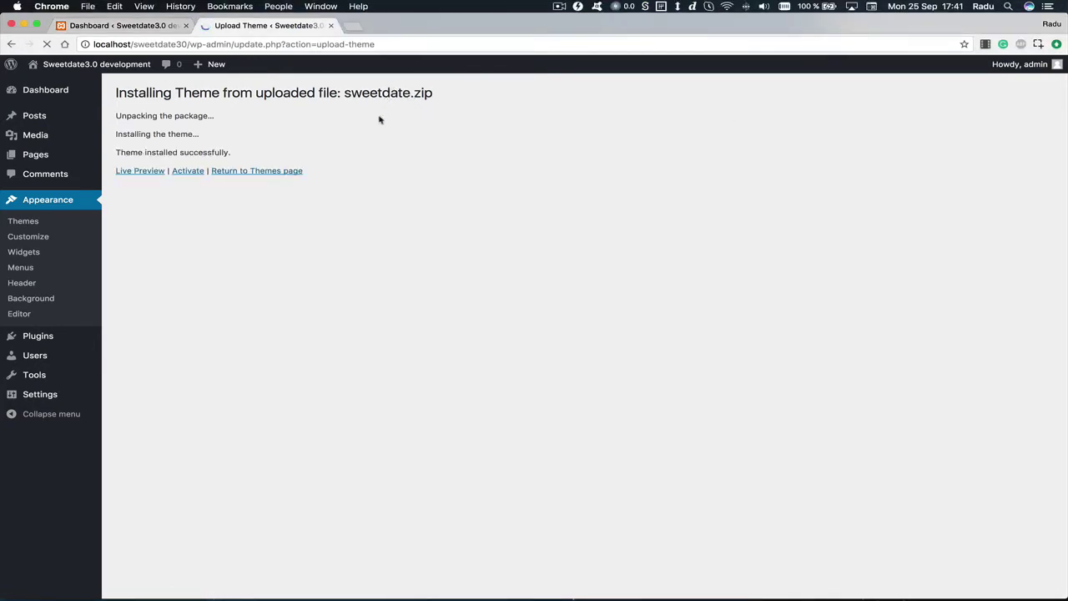
pyautogui.click(190, 173)
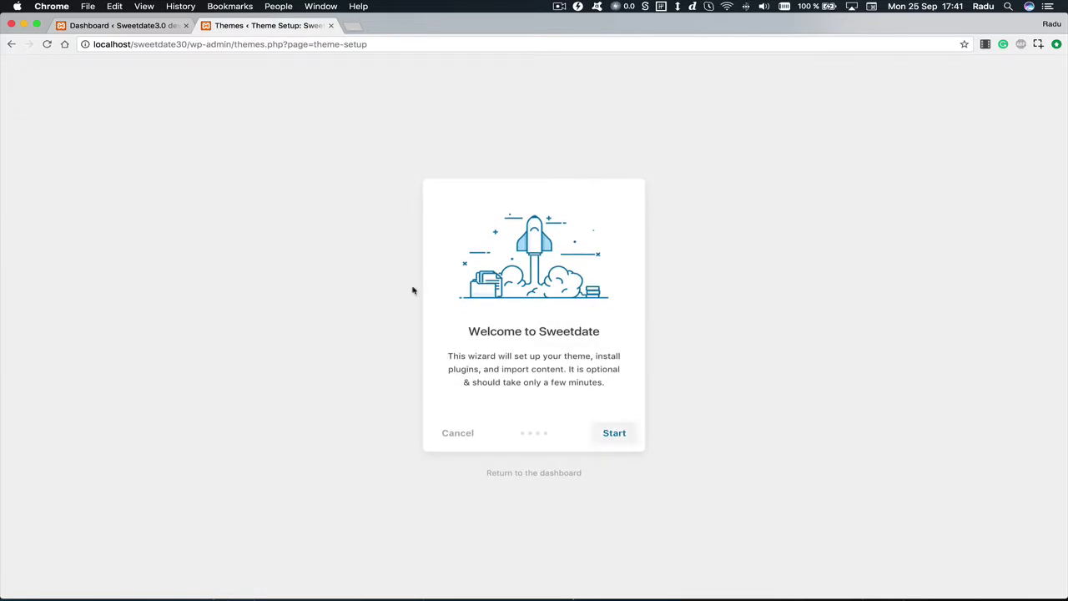
# Complete the Sweetdate setup wizard by installing the child theme and plugins and importing the demo content, and view the website.
pyautogui.click(620, 432)
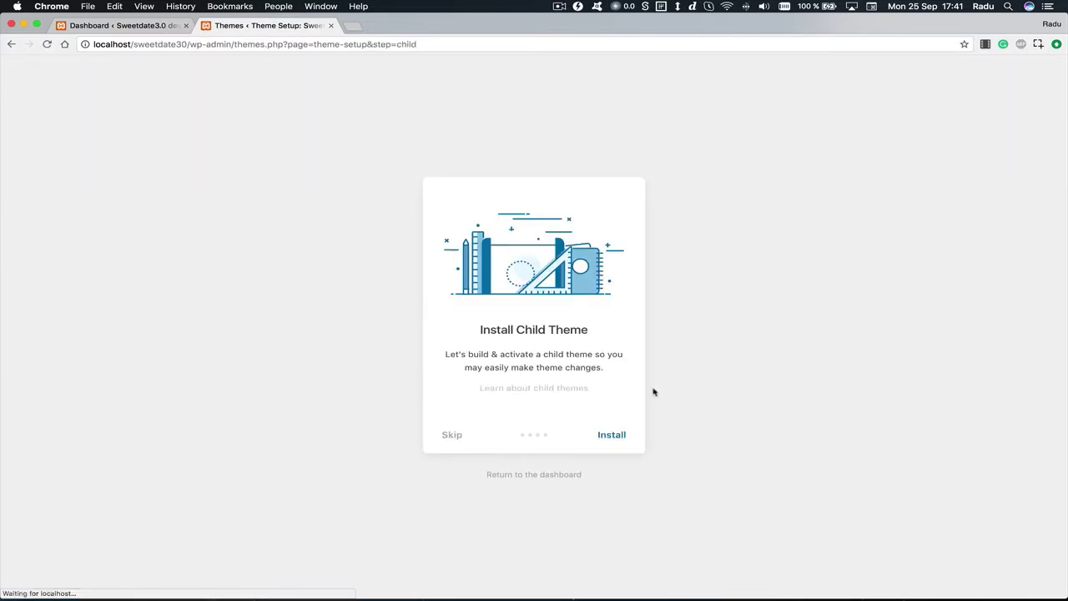
pyautogui.click(615, 436)
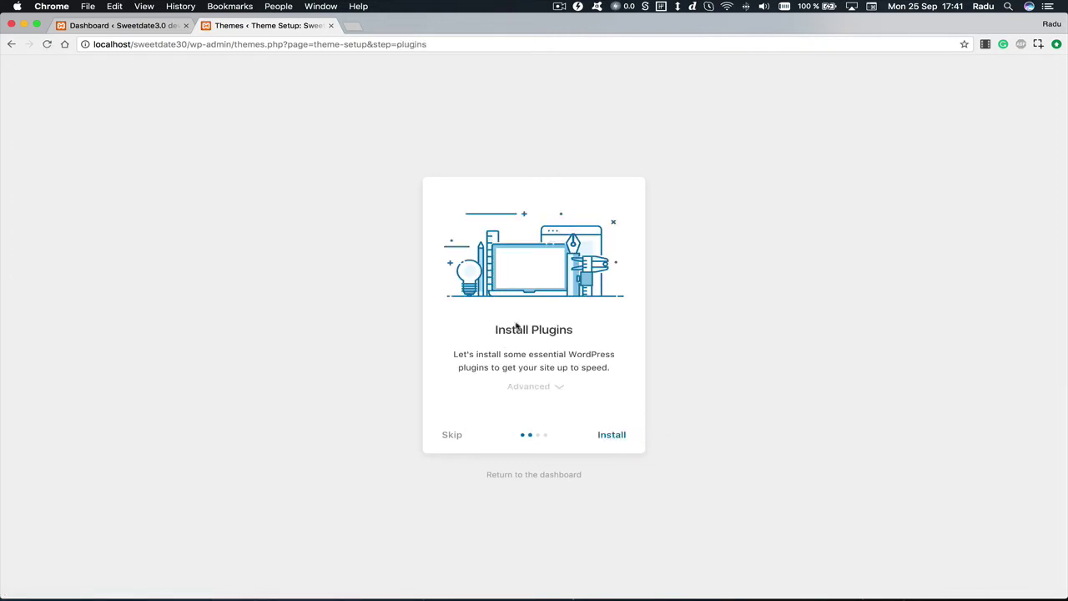
pyautogui.click(603, 431)
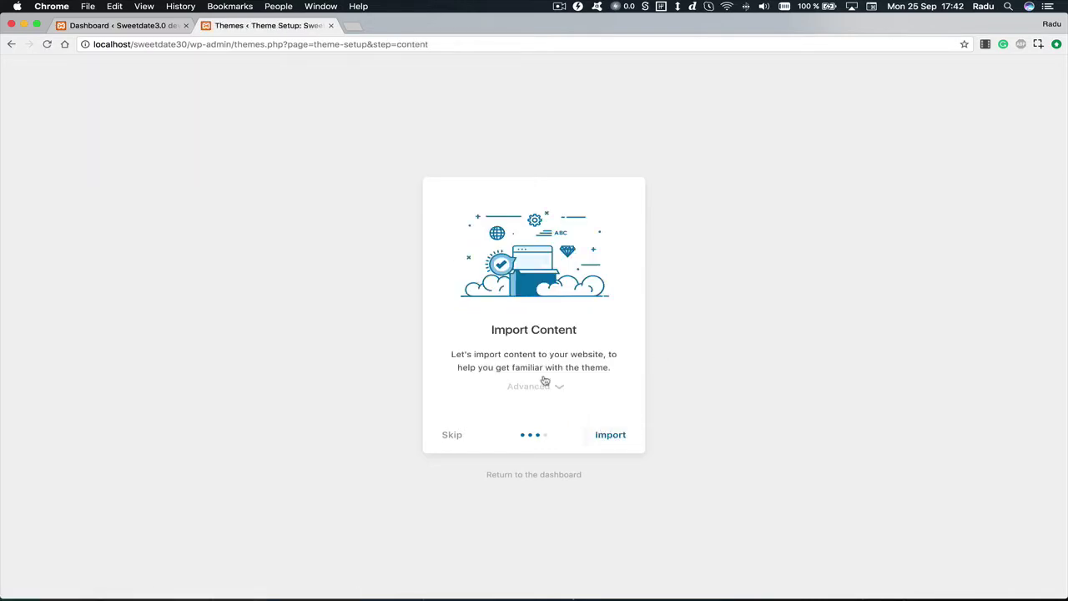
pyautogui.click(619, 430)
pyautogui.click(186, 25)
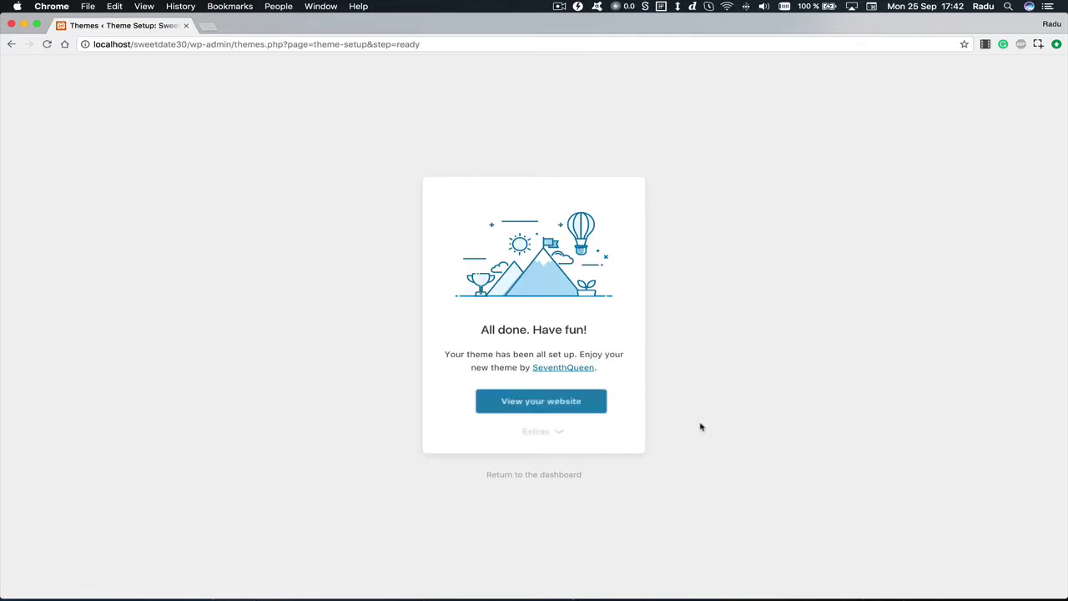
pyautogui.click(551, 410)
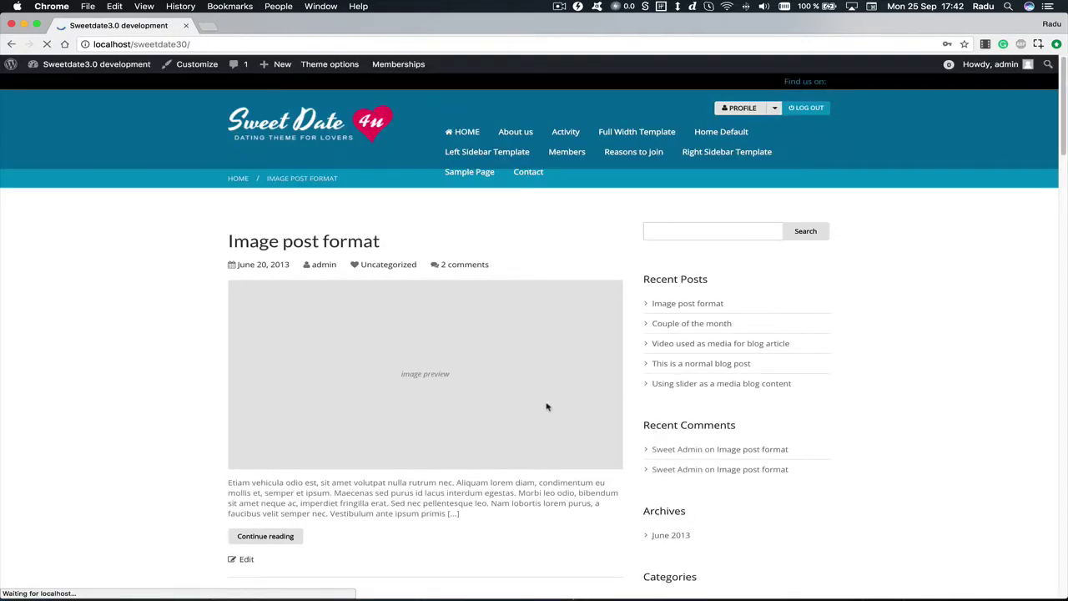
# Set the static front page to Home Default in the Reading settings and save the changes.
pyautogui.moveTo(99, 65)
pyautogui.click(97, 83)
pyautogui.scroll(-10, 165, 330)
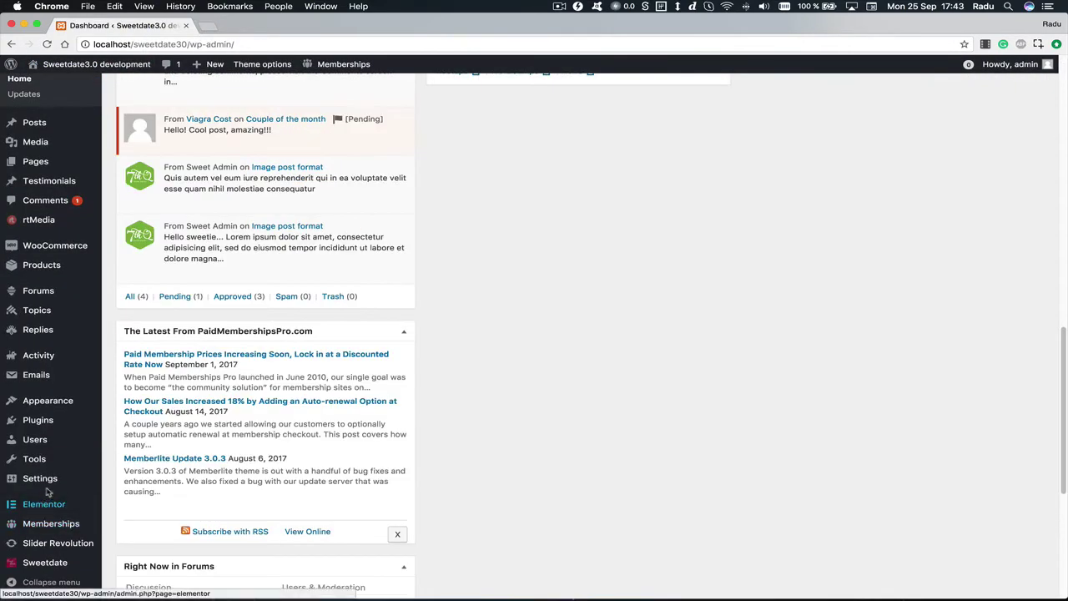
pyautogui.moveTo(40, 479)
pyautogui.click(126, 472)
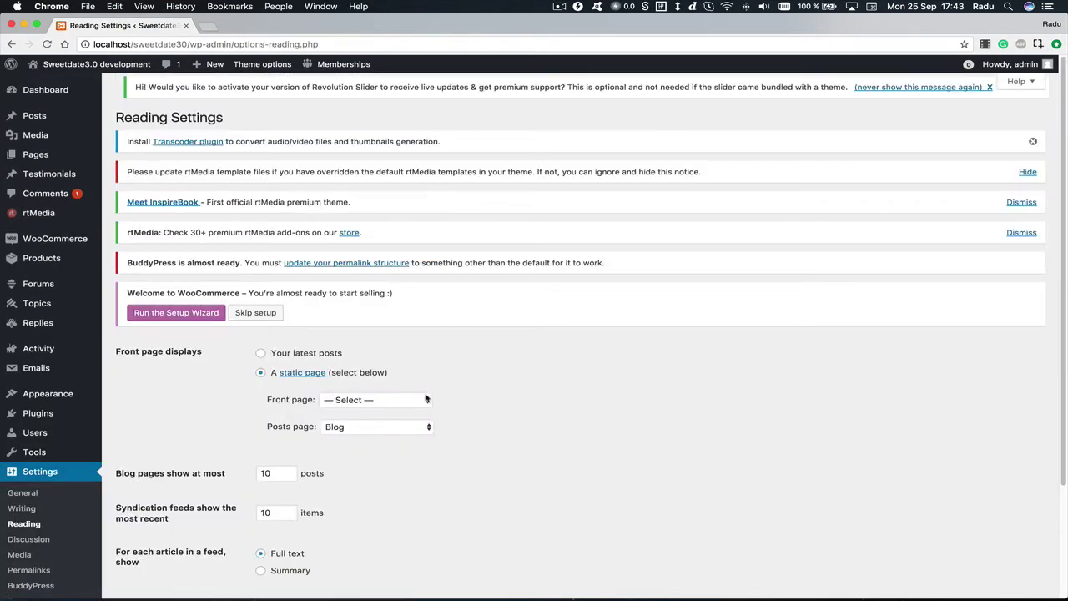
pyautogui.click(347, 404)
pyautogui.click(389, 468)
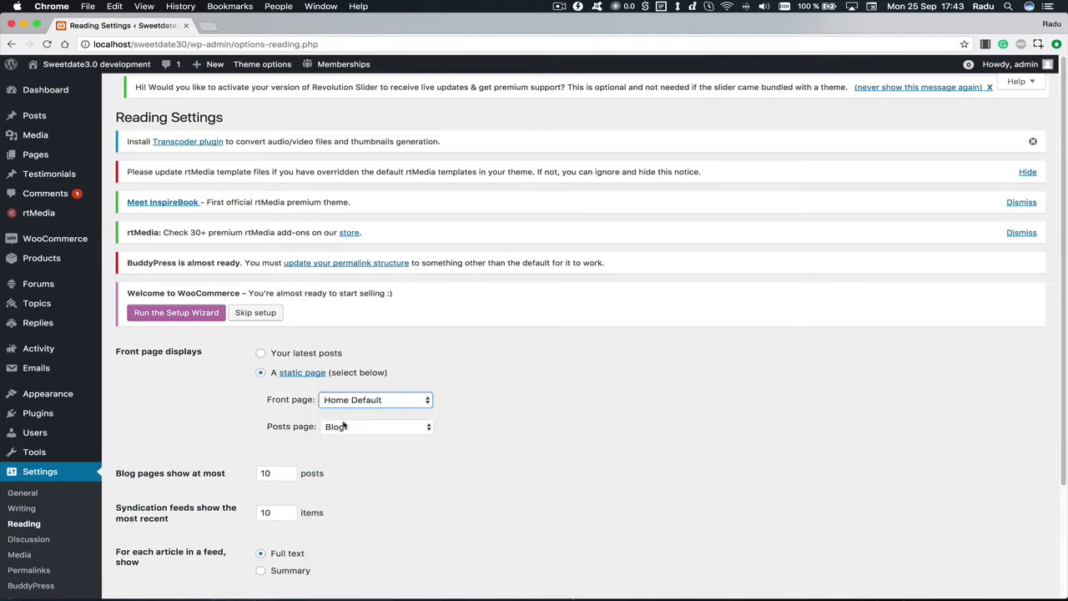
pyautogui.scroll(-3, 382, 451)
pyautogui.click(144, 520)
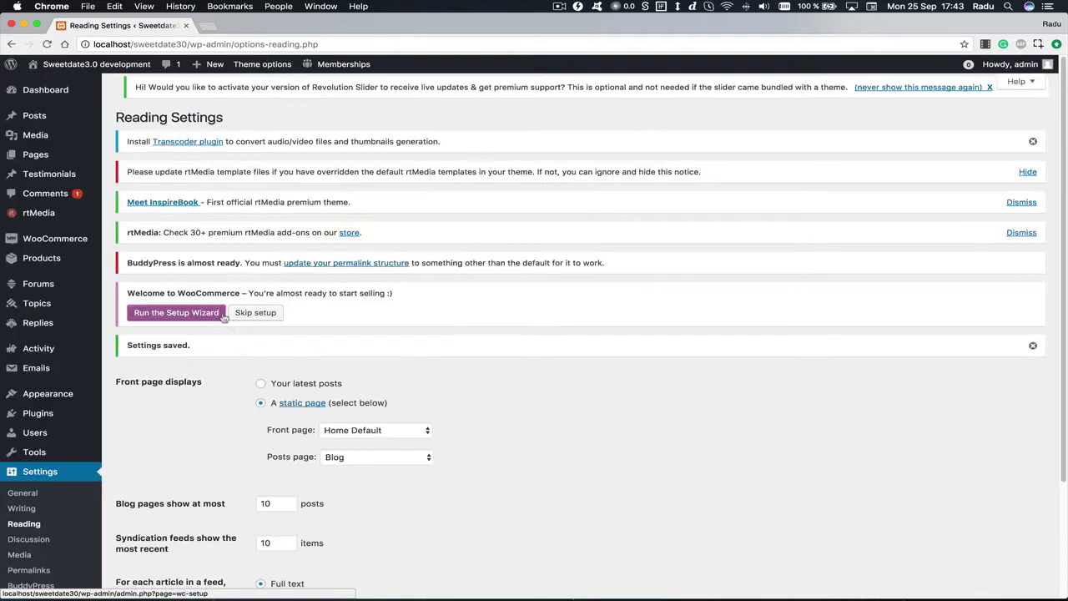
# View the site's front page and examine its header navigation menu.
pyautogui.moveTo(79, 65)
pyautogui.click(77, 84)
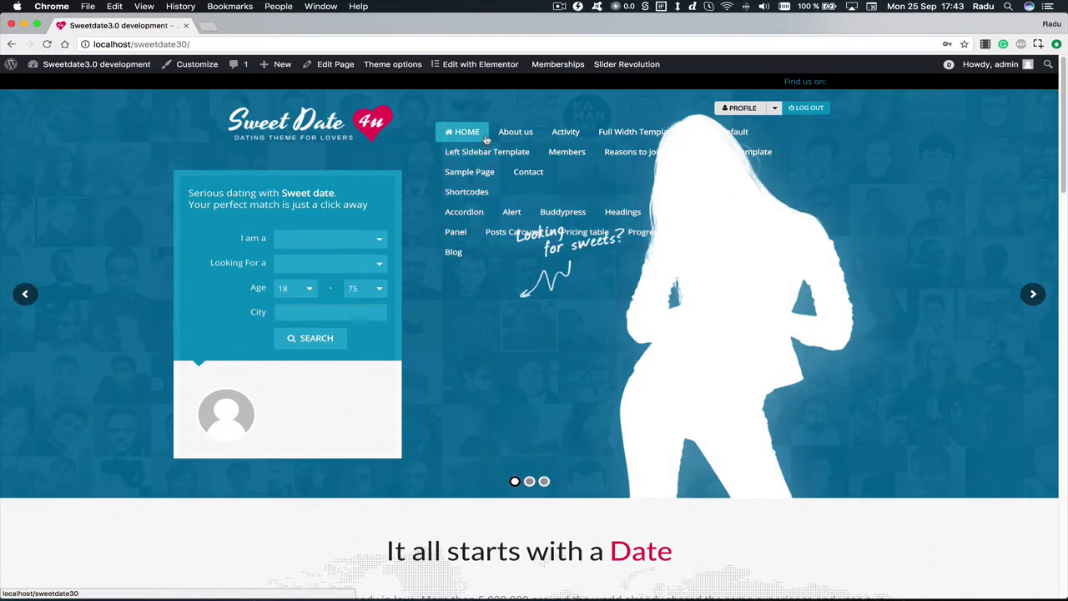
pyautogui.moveTo(436, 118); pyautogui.dragTo(539, 192)
pyautogui.click(539, 192)
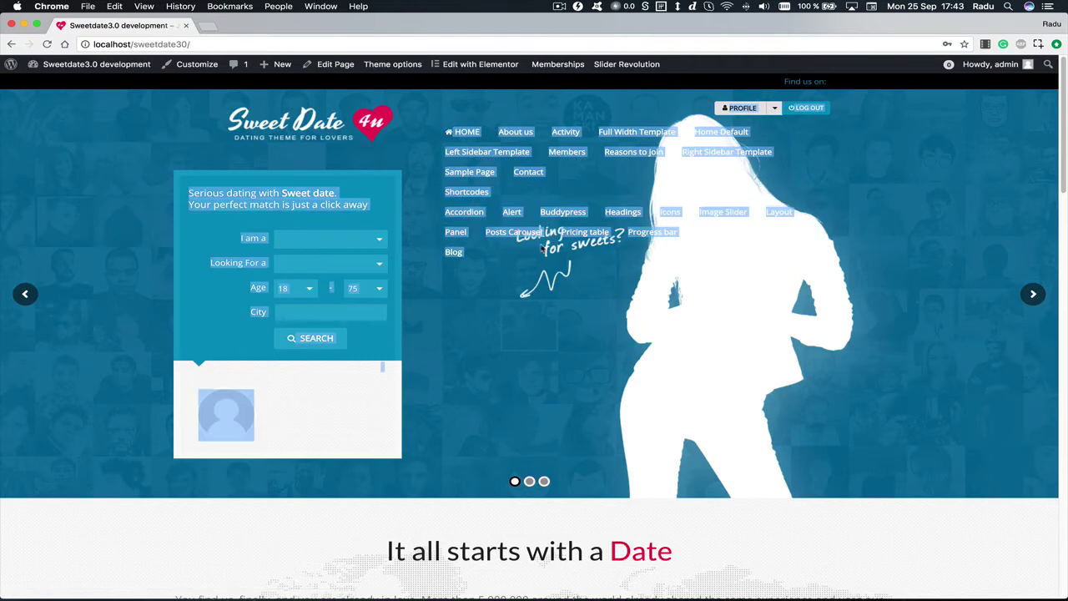
# Open the Menus editor and expand the details of all page items in the default menu structure.
pyautogui.moveTo(79, 87)
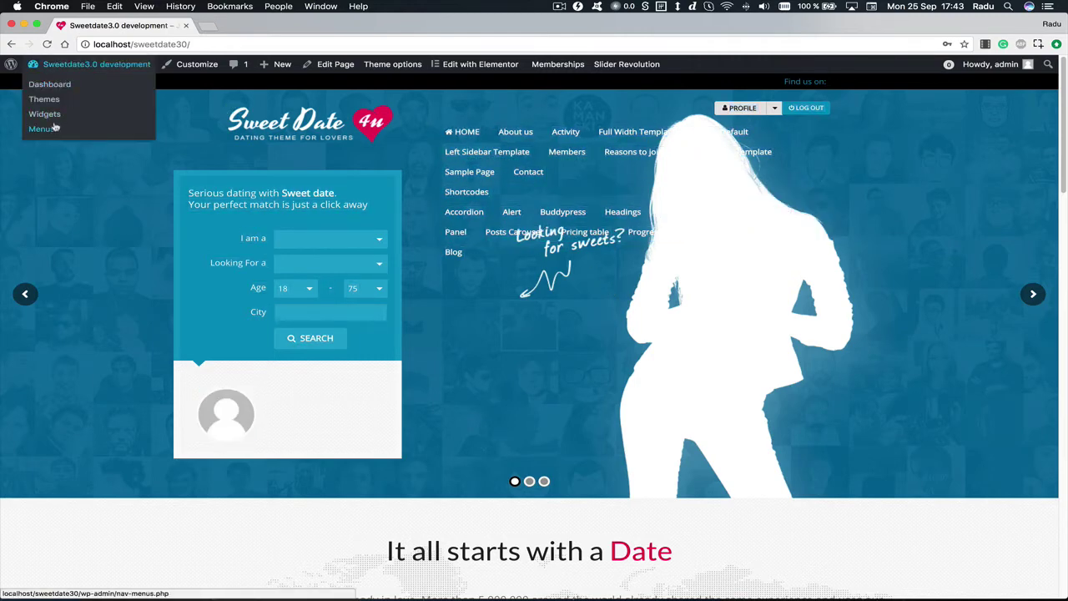
pyautogui.click(94, 130)
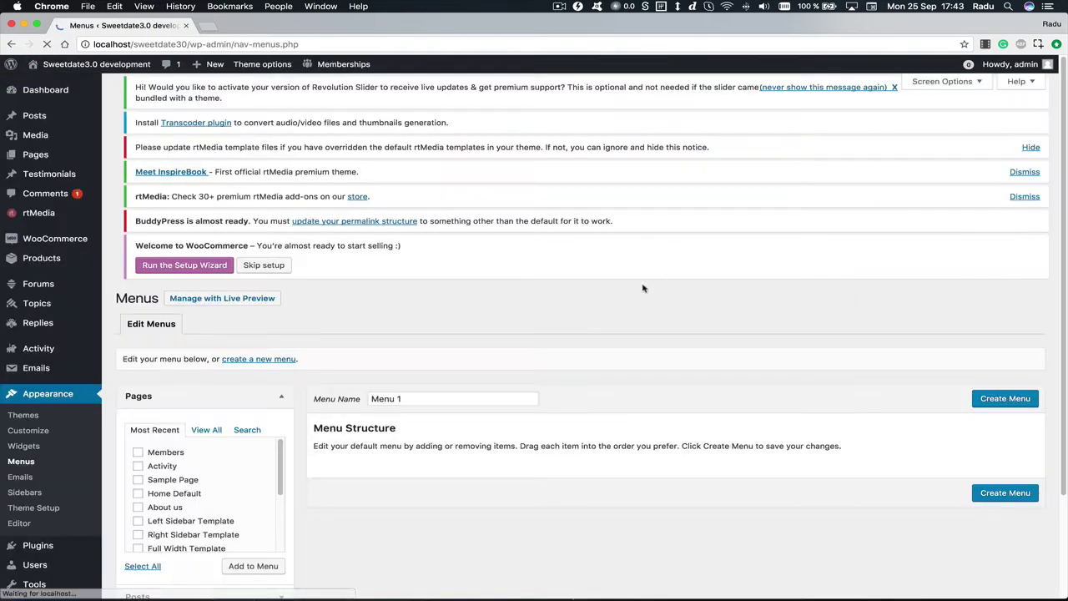
pyautogui.scroll(-2, 535, 309)
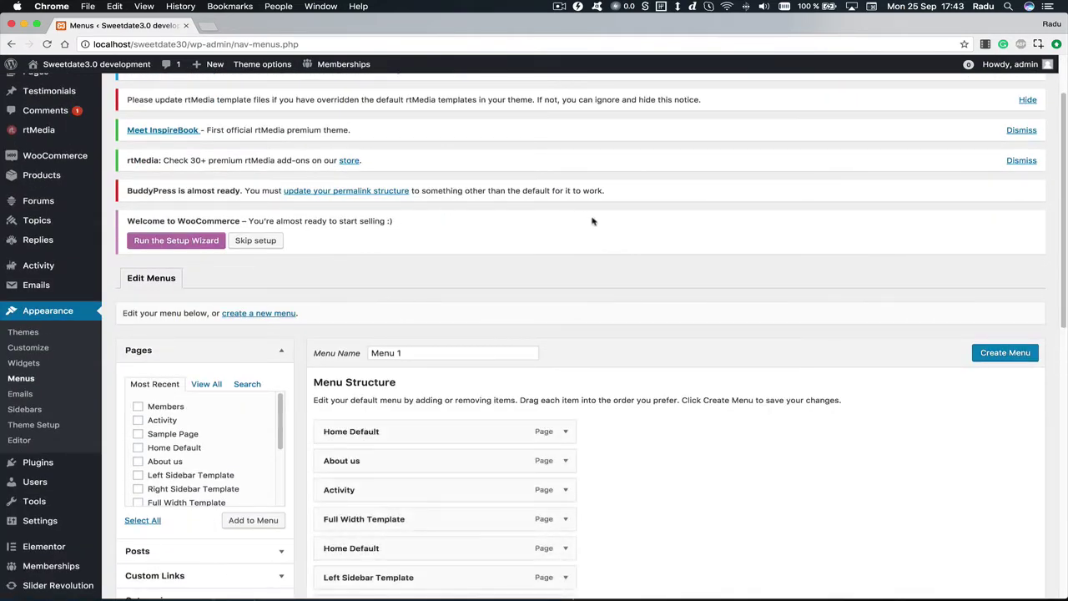
pyautogui.scroll(-10, 594, 219)
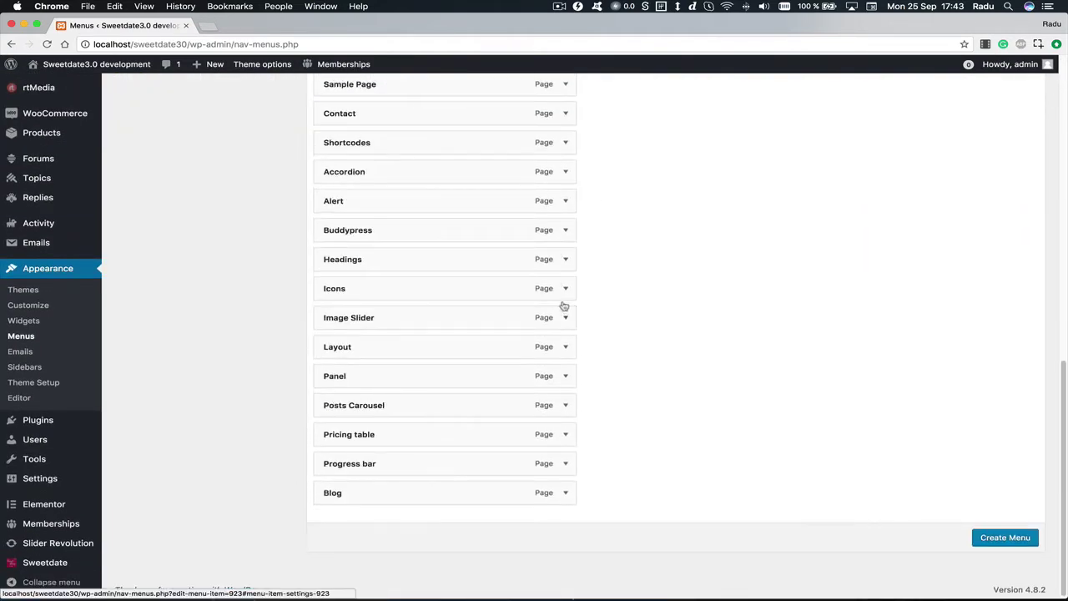
pyautogui.click(565, 492)
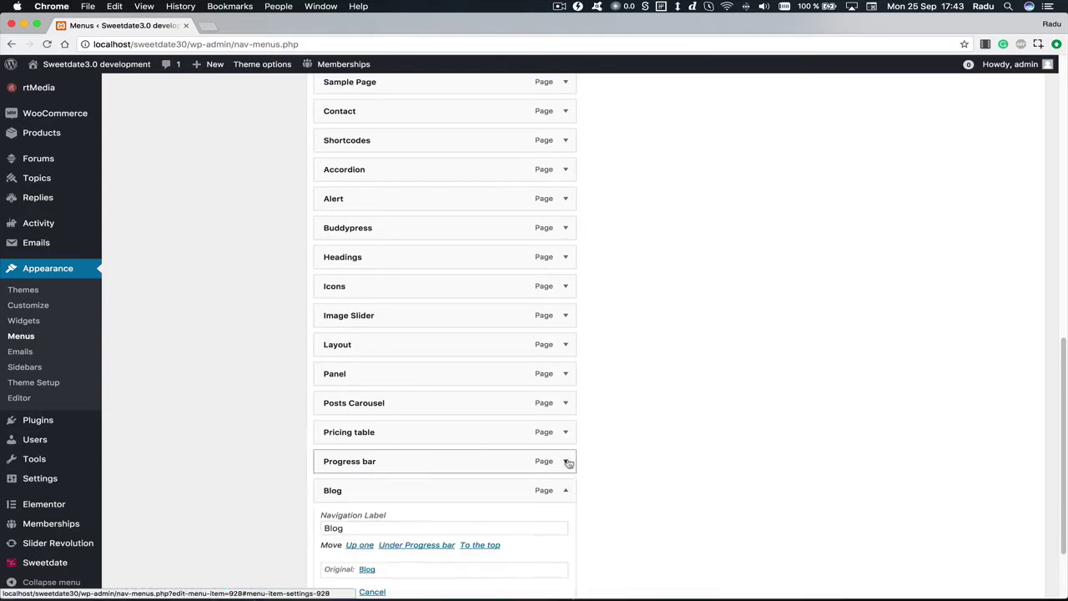
pyautogui.click(566, 461)
pyautogui.click(566, 432)
pyautogui.click(566, 402)
pyautogui.click(566, 373)
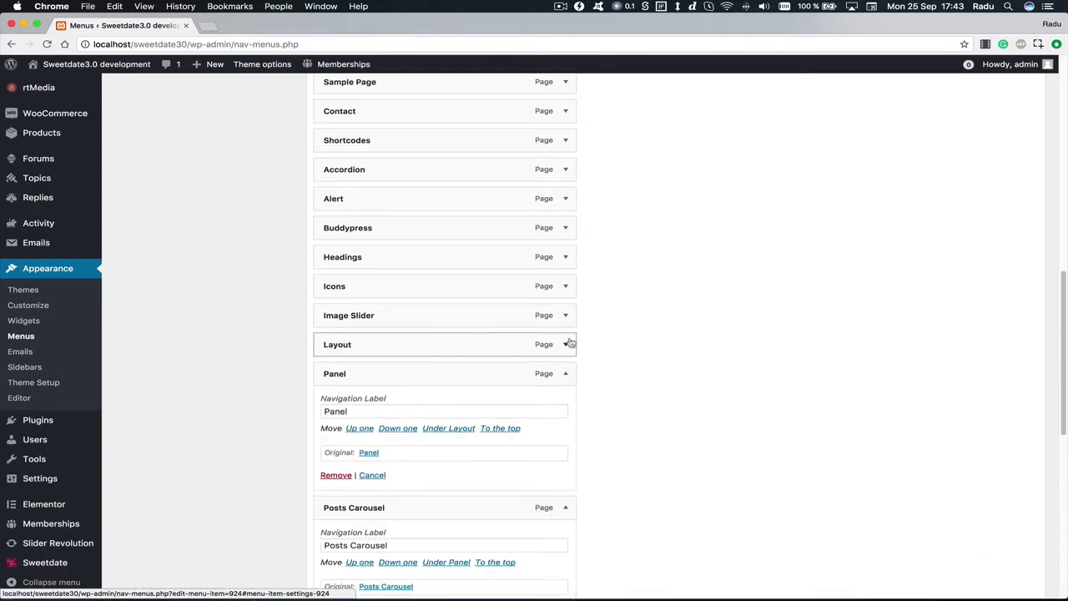
pyautogui.click(566, 344)
pyautogui.click(566, 314)
pyautogui.click(566, 285)
pyautogui.click(566, 256)
pyautogui.click(566, 227)
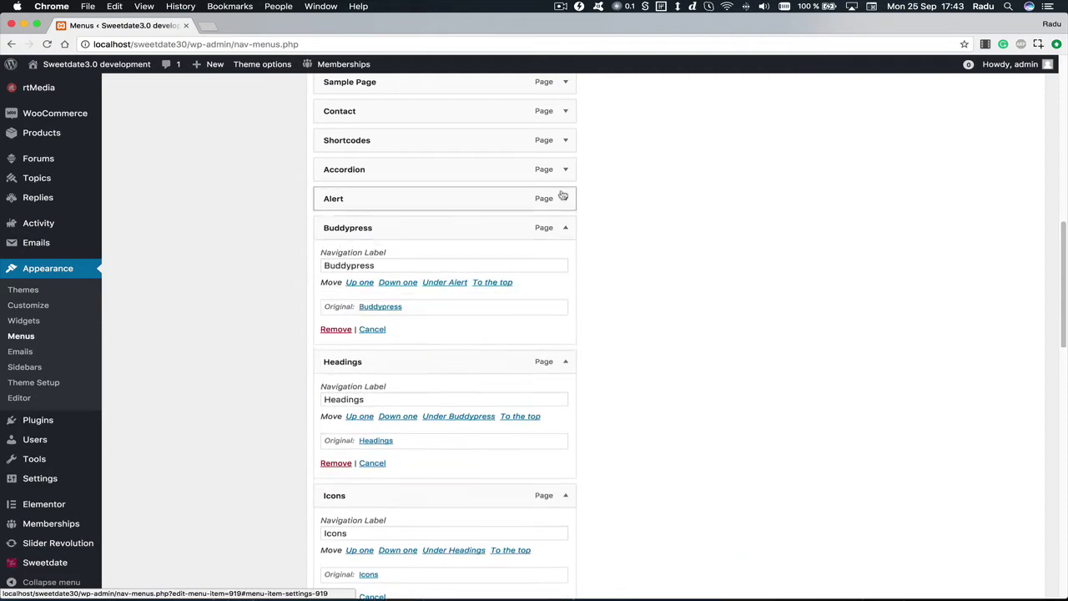
pyautogui.click(566, 197)
pyautogui.click(566, 169)
pyautogui.click(566, 139)
pyautogui.click(566, 110)
pyautogui.scroll(6, 565, 171)
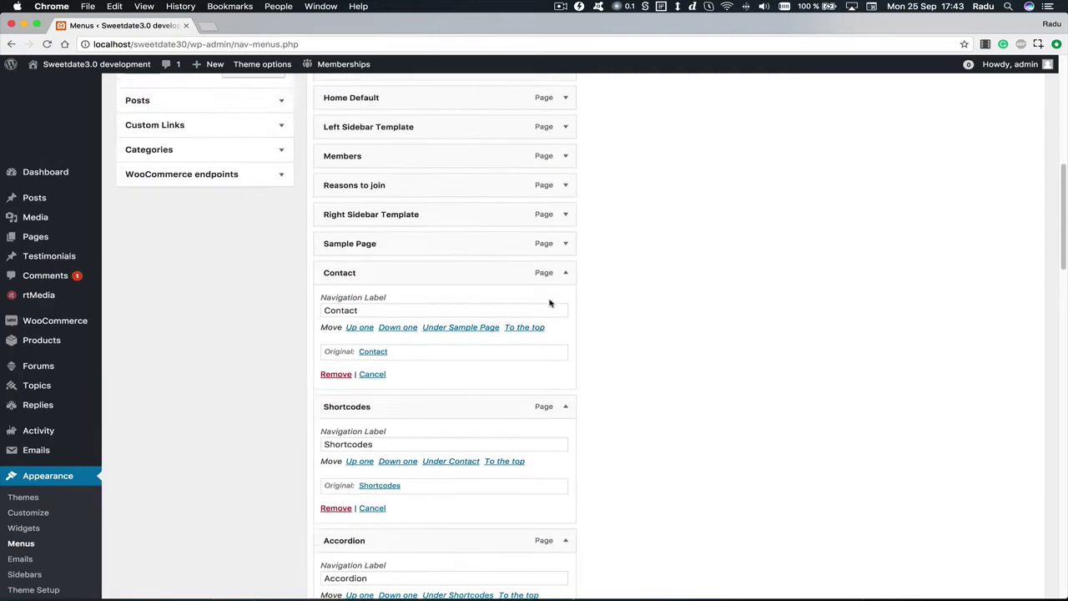
pyautogui.scroll(-2, 567, 401)
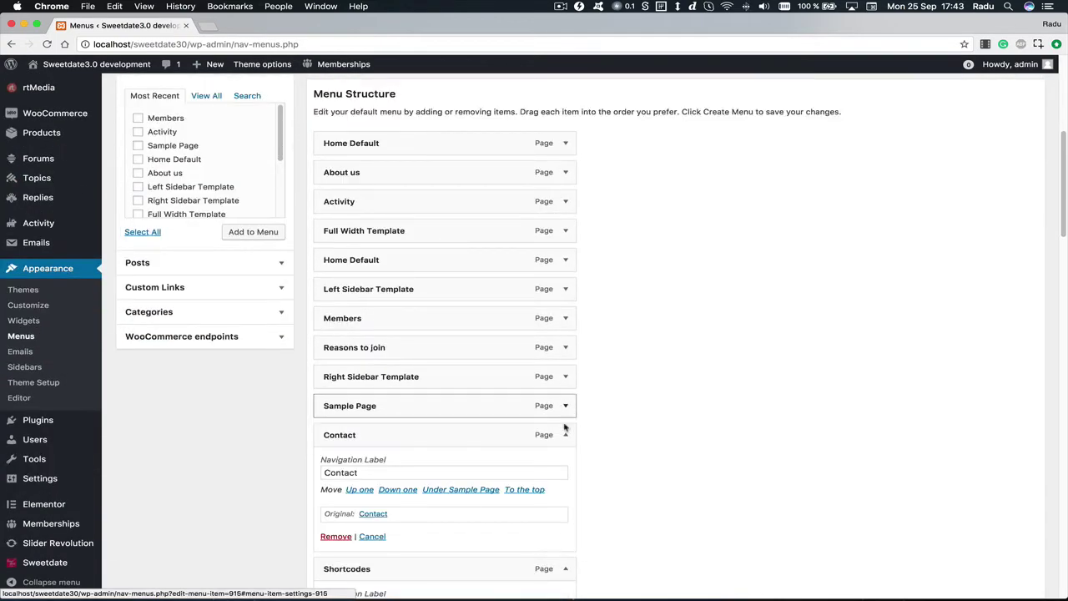
pyautogui.click(566, 288)
pyautogui.click(566, 260)
pyautogui.click(566, 230)
pyautogui.click(566, 201)
pyautogui.click(566, 172)
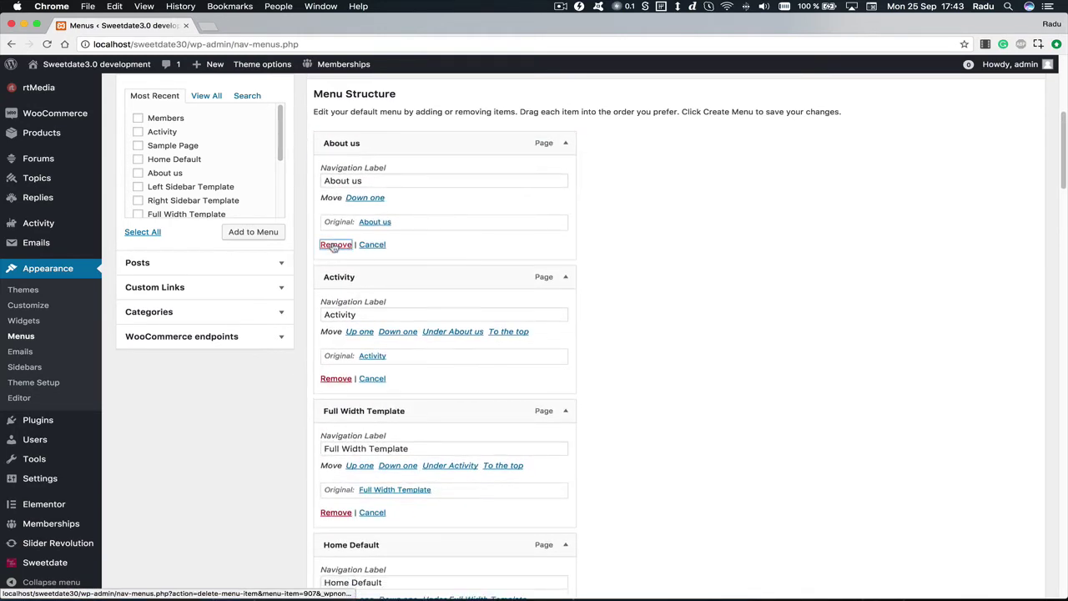
# Remove every page item, from Home Default down to Blog, from the default menu structure.
pyautogui.click(335, 245)
pyautogui.click(335, 245)
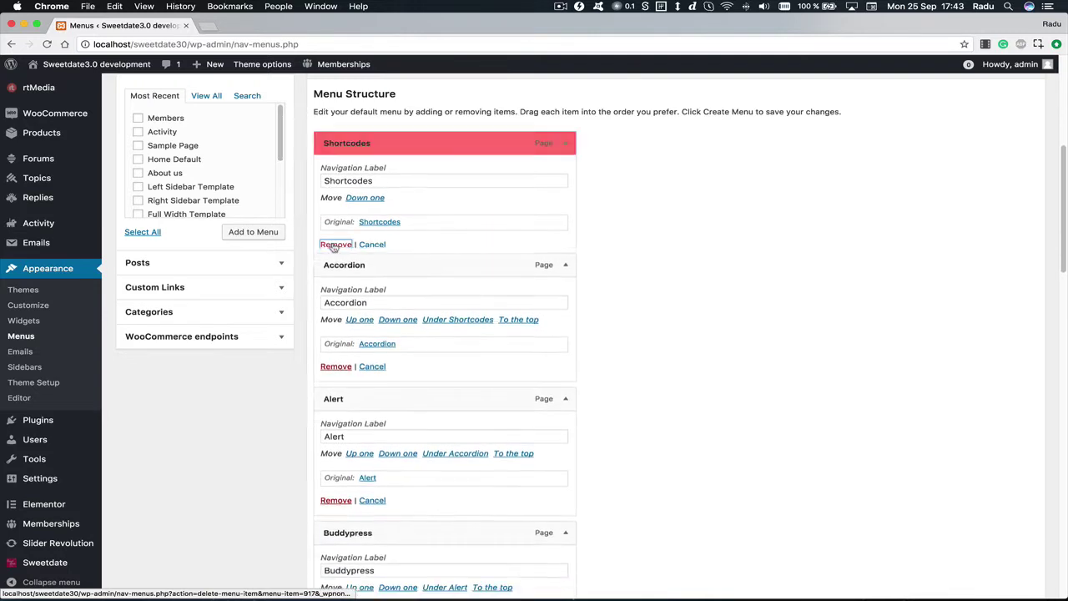
pyautogui.click(334, 245)
pyautogui.click(335, 244)
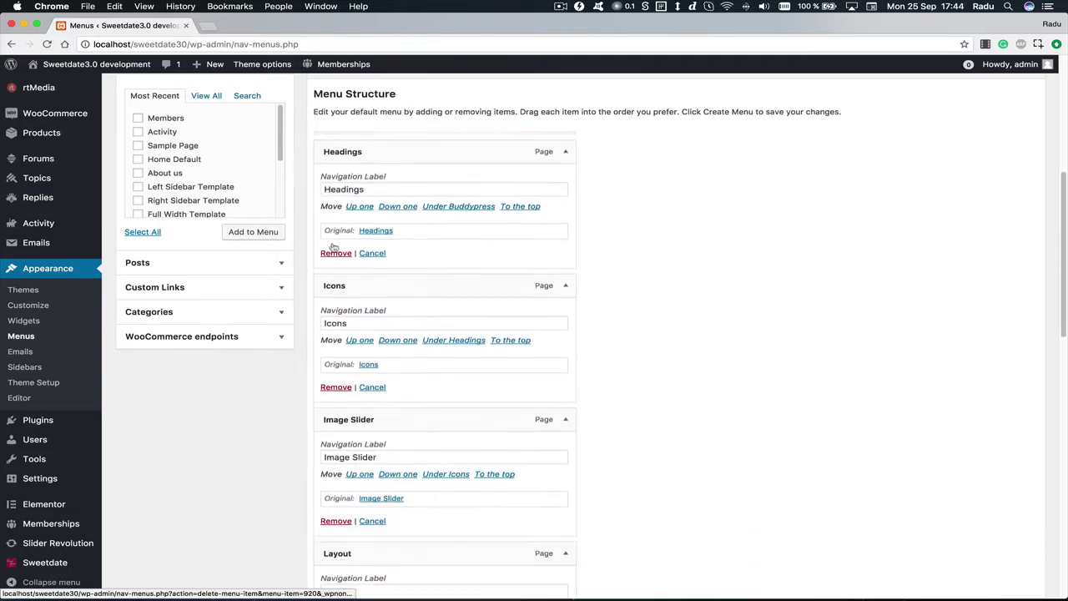
pyautogui.click(335, 245)
pyautogui.click(335, 244)
pyautogui.click(335, 244)
pyautogui.click(335, 245)
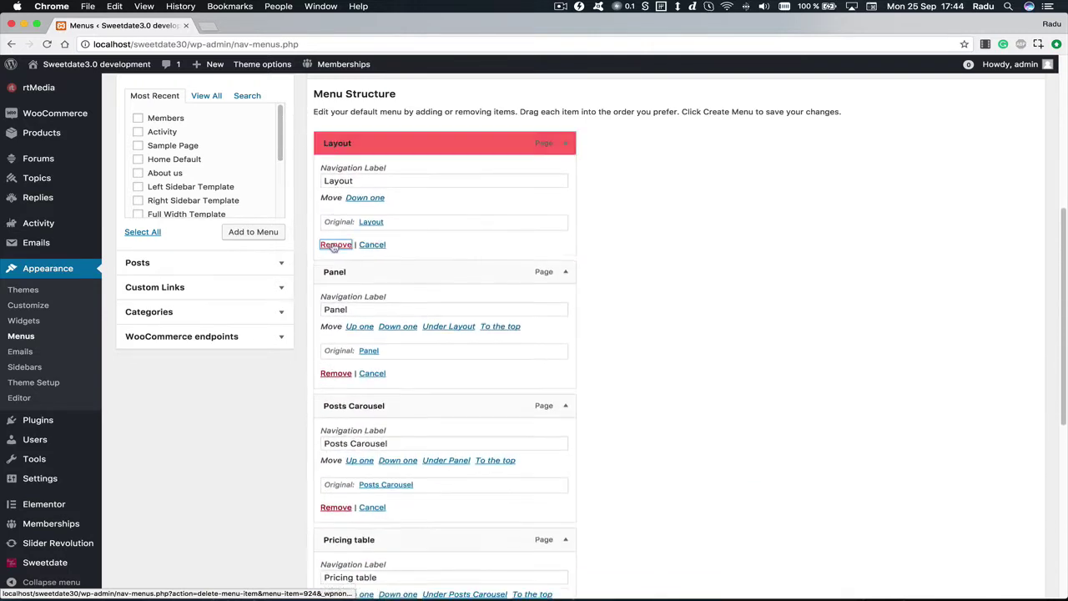
pyautogui.click(335, 244)
pyautogui.click(335, 244)
pyautogui.click(335, 244)
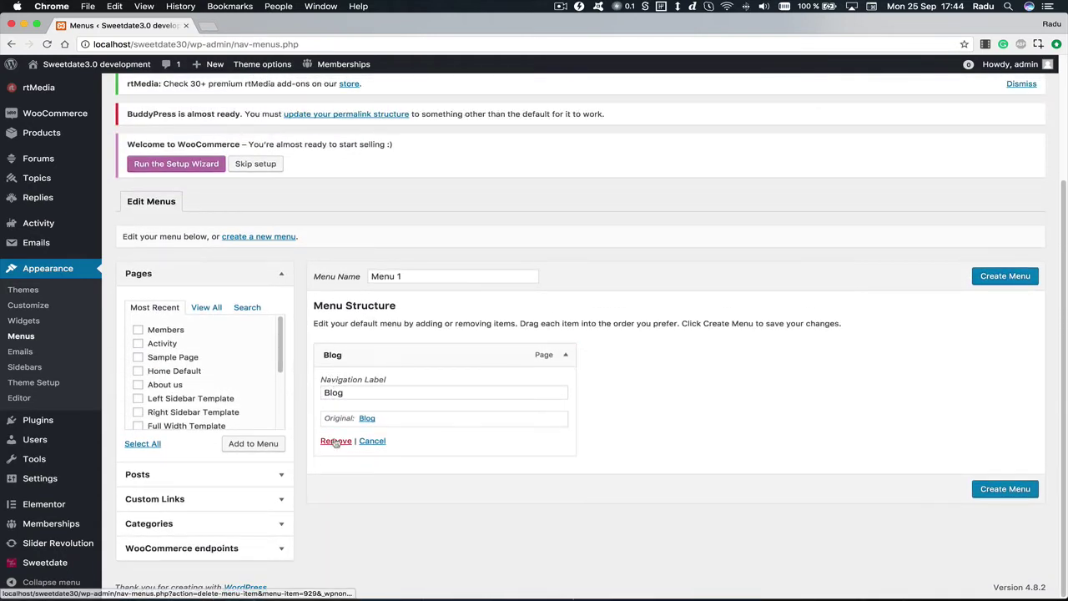
pyautogui.click(335, 441)
# Name the empty menu MainMenu and create it.
pyautogui.click(467, 274)
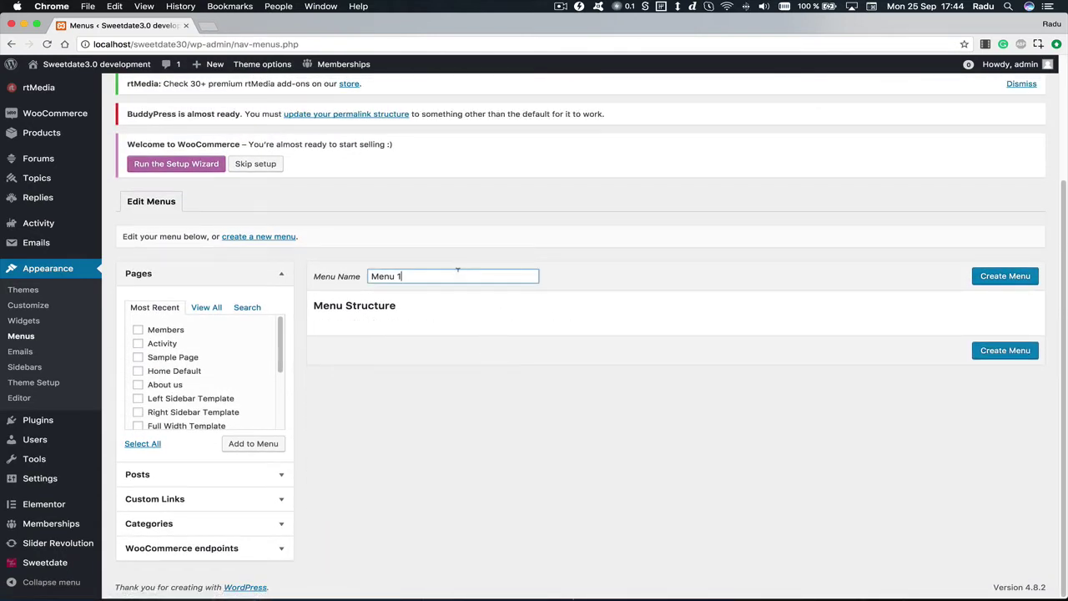
pyautogui.tripleClick(457, 268)
pyautogui.write('Maine')
pyautogui.press('Return')
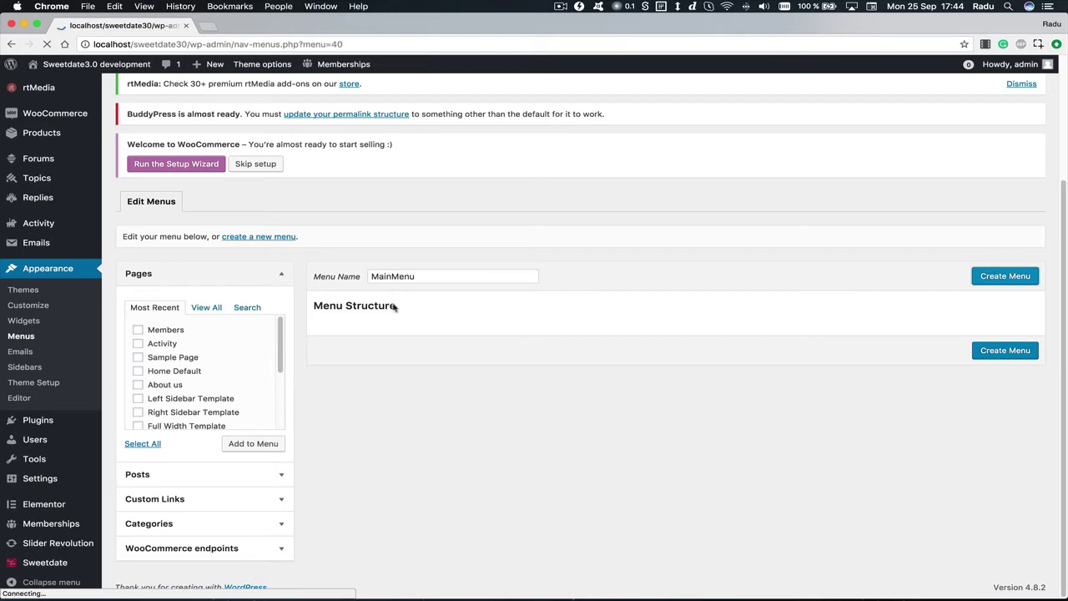
pyautogui.scroll(-2, 329, 389)
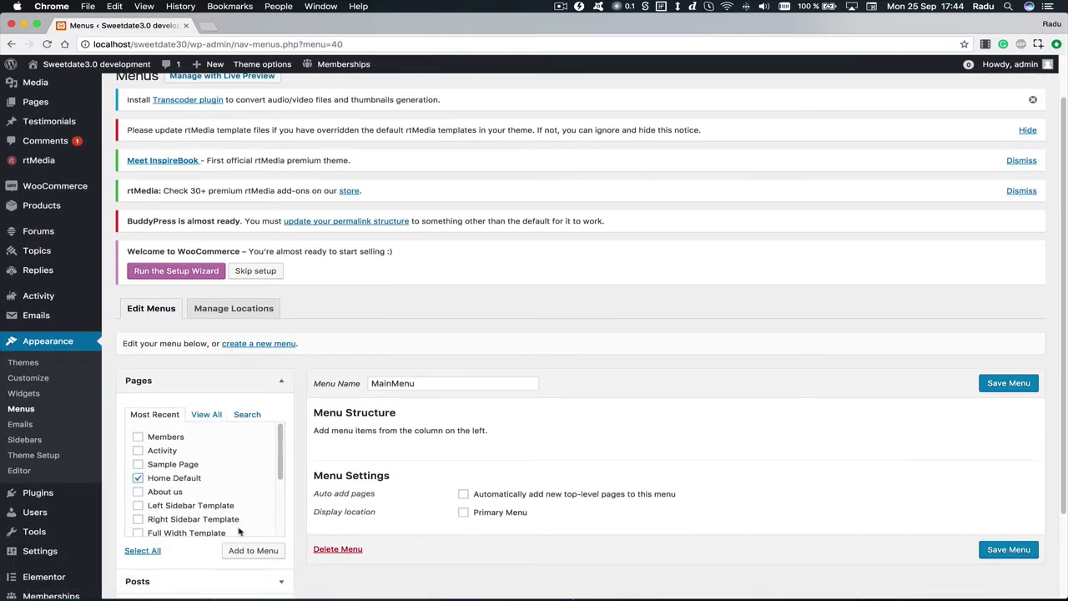
# Add the Home Default page to MainMenu and change its navigation label to Home.
pyautogui.click(253, 550)
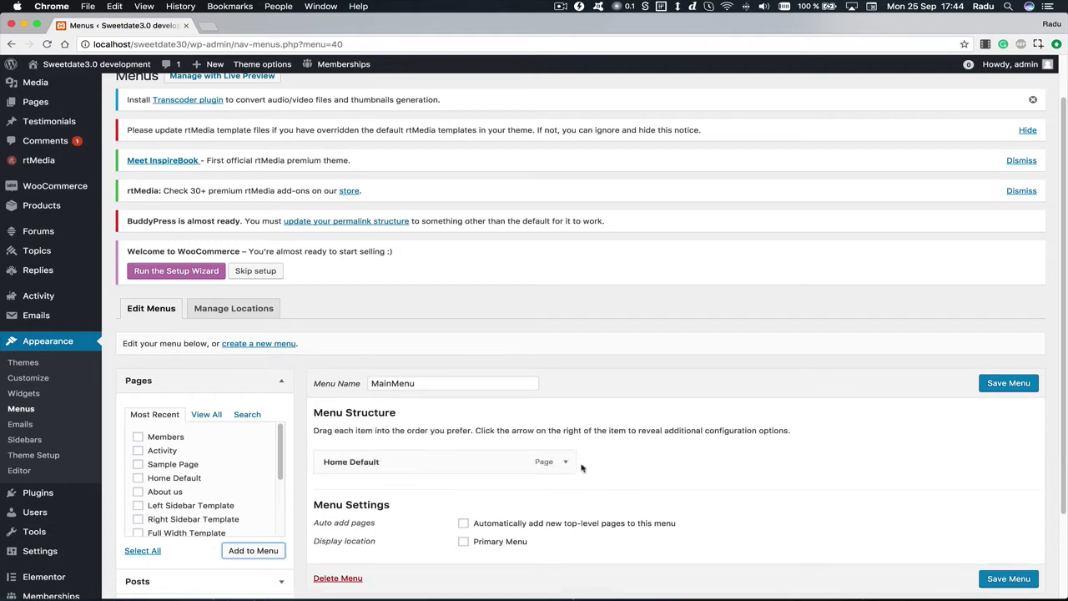
pyautogui.click(555, 462)
pyautogui.tripleClick(372, 496)
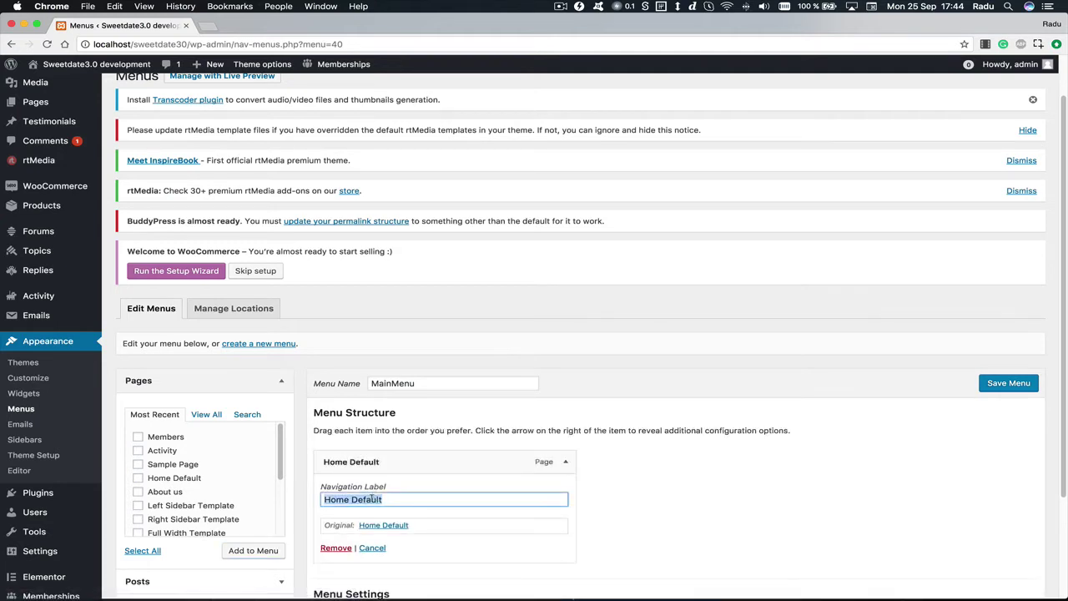
pyautogui.doubleClick(373, 497)
pyautogui.press('BackSpace')
pyautogui.press('BackSpace')
pyautogui.press('BackSpace')
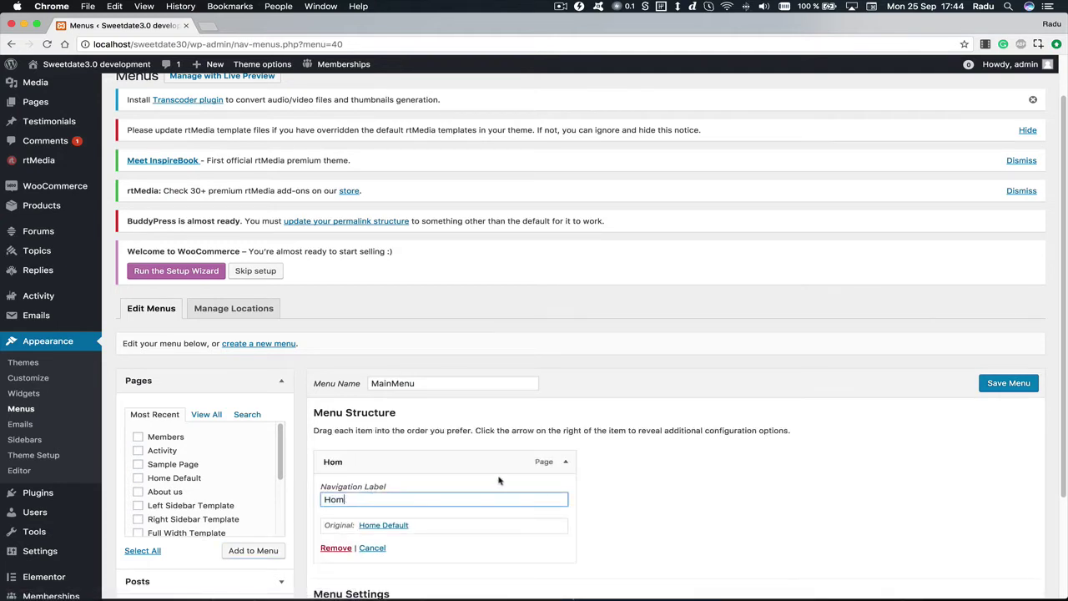
pyautogui.write('e')
pyautogui.click(565, 462)
# Enable the BuddyPress, Forums and Products boxes in the Menus editor's screen options.
pyautogui.scroll(-1, 329, 477)
pyautogui.scroll(-5, 268, 475)
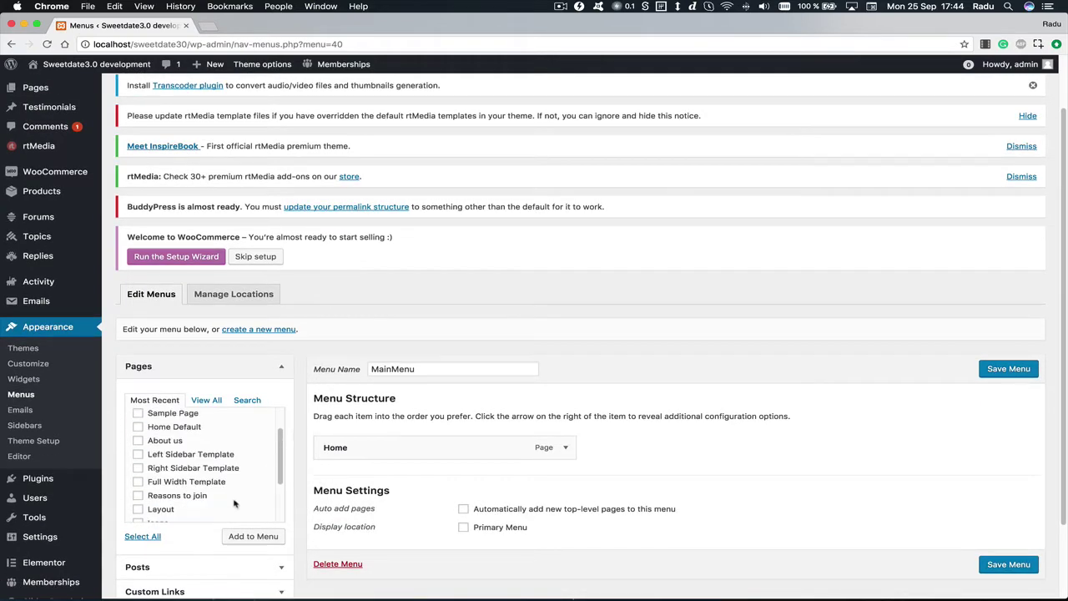
pyautogui.scroll(3, 542, 272)
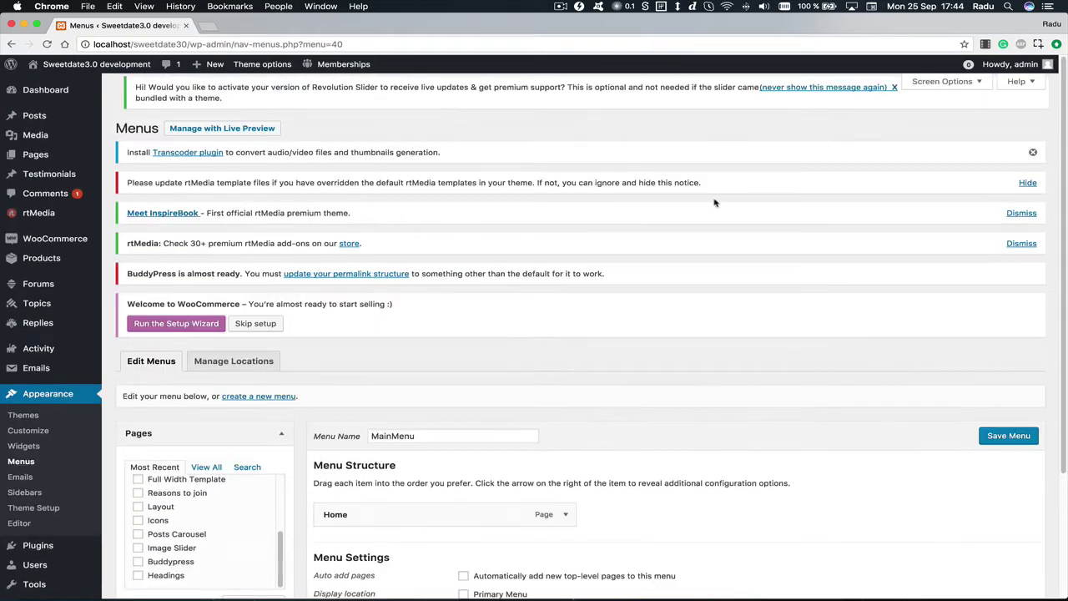
pyautogui.click(885, 90)
pyautogui.click(926, 82)
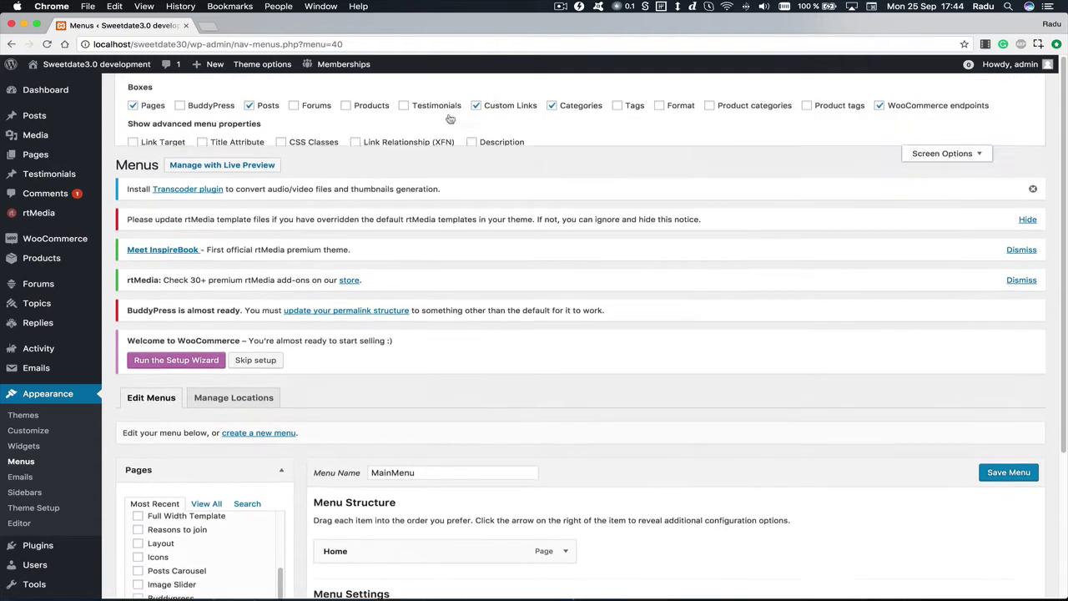
pyautogui.click(310, 111)
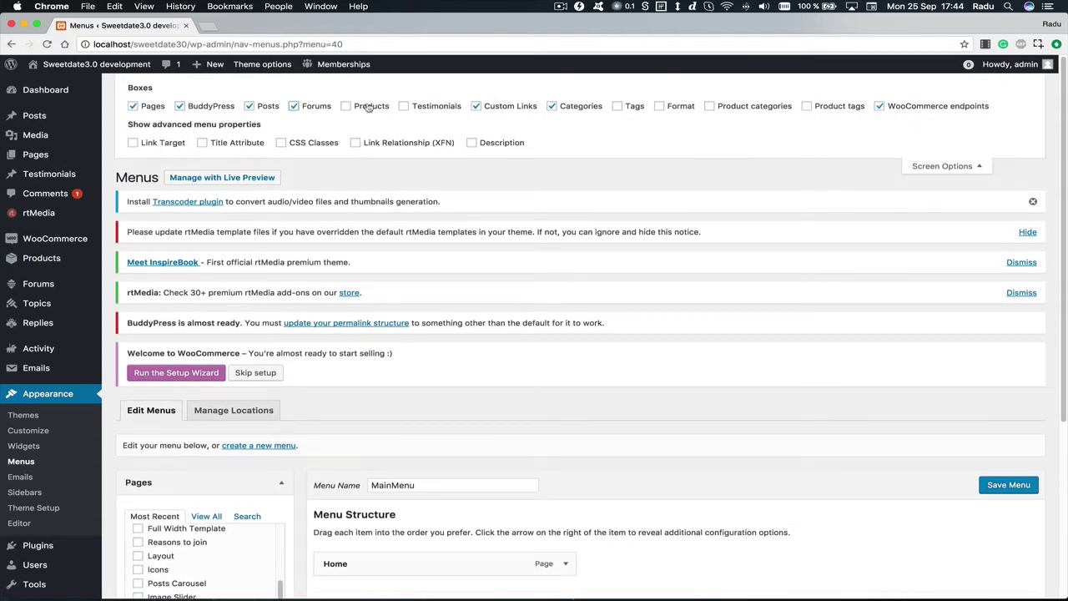
pyautogui.click(943, 166)
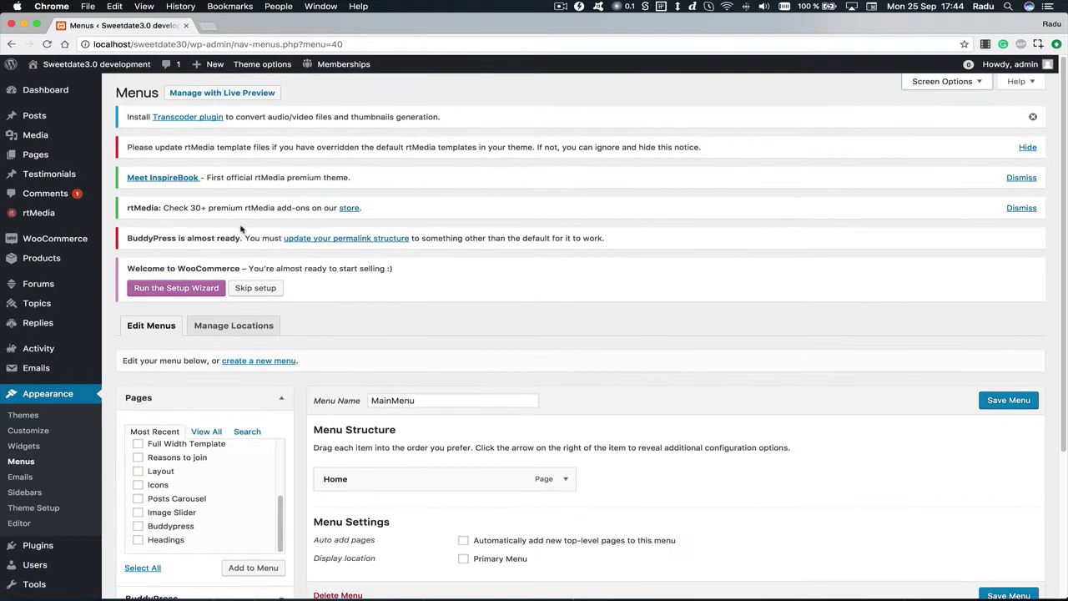
# Examine the logged-in and logged-out BuddyPress links and the Custom Links fields available for the menu.
pyautogui.scroll(-5, 202, 471)
pyautogui.click(204, 408)
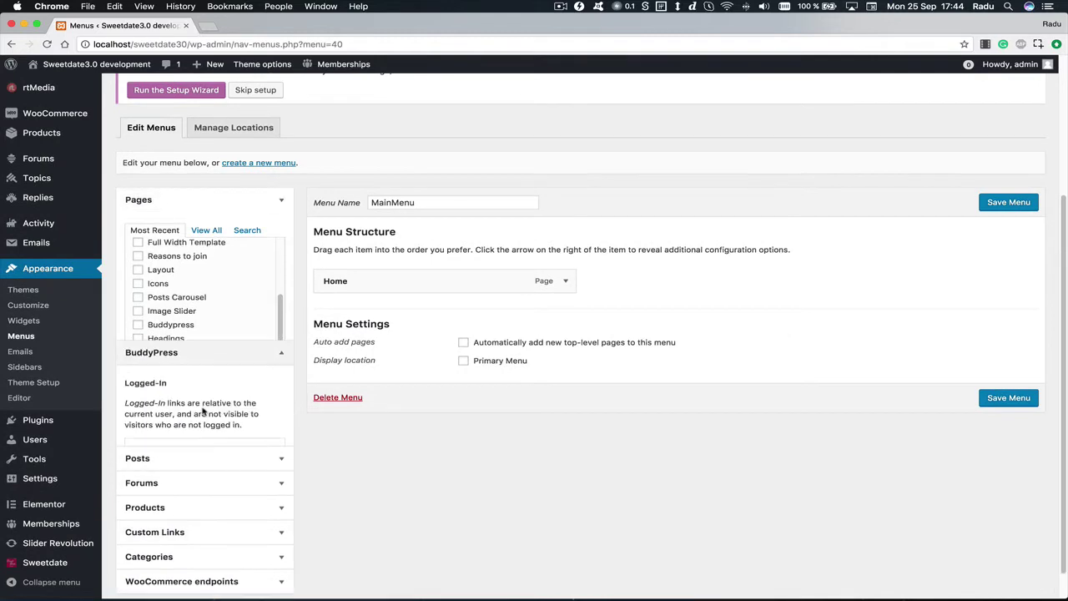
pyautogui.scroll(-1, 172, 366)
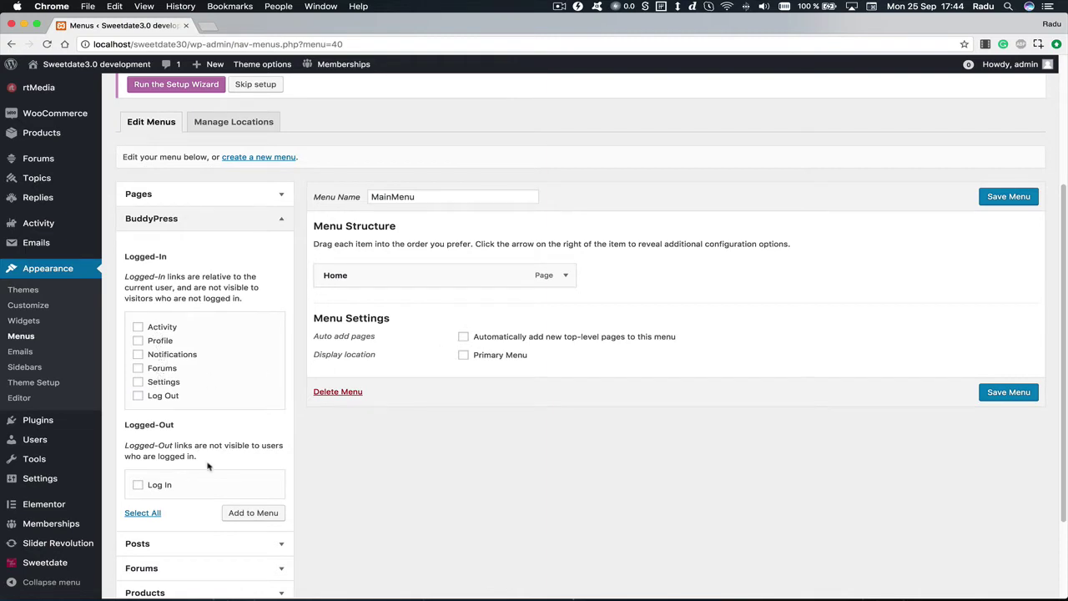
pyautogui.scroll(-3, 209, 464)
pyautogui.click(227, 558)
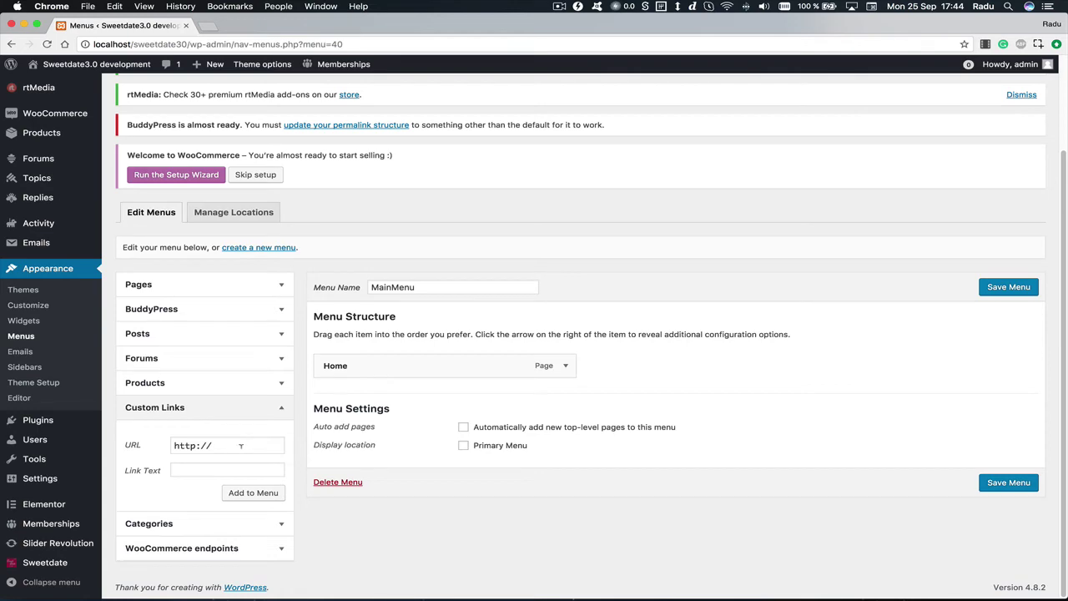
# Assign MainMenu to the Primary Menu display location and save the menu.
pyautogui.click(1008, 483)
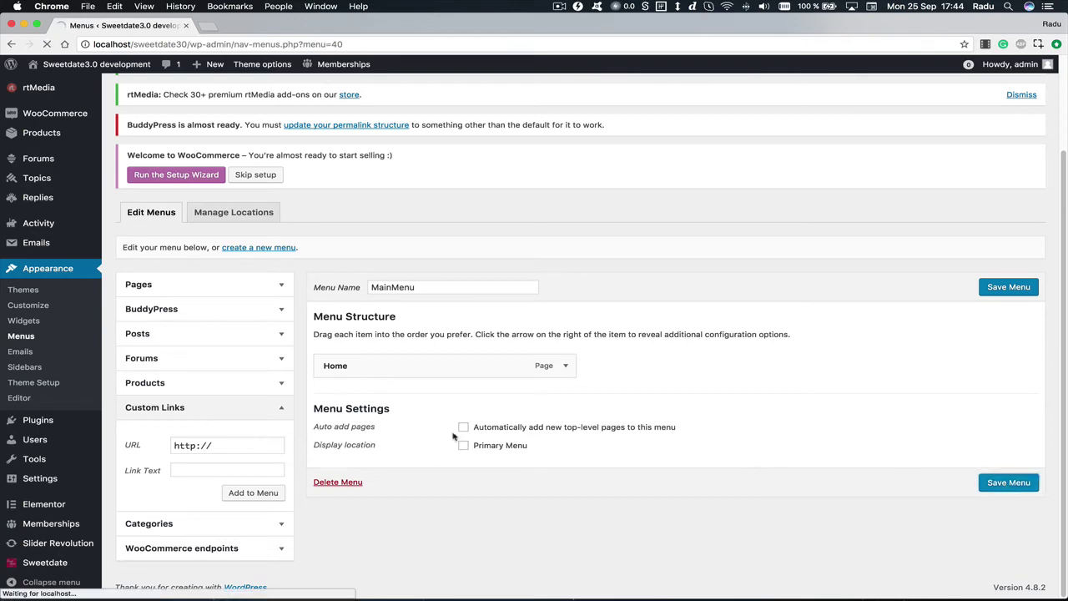
pyautogui.scroll(-5, 549, 429)
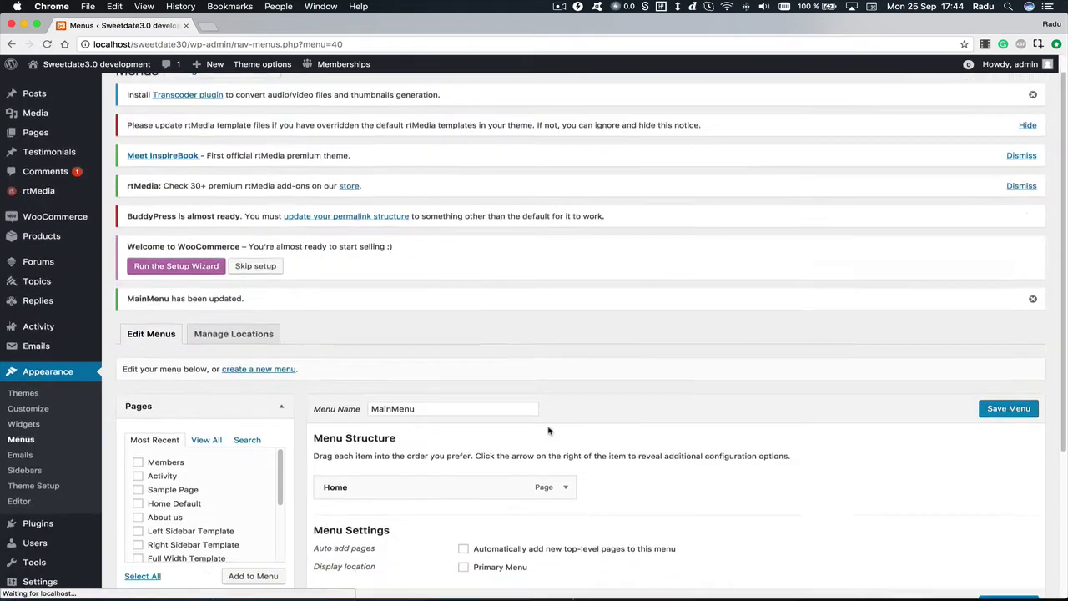
pyautogui.click(1010, 398)
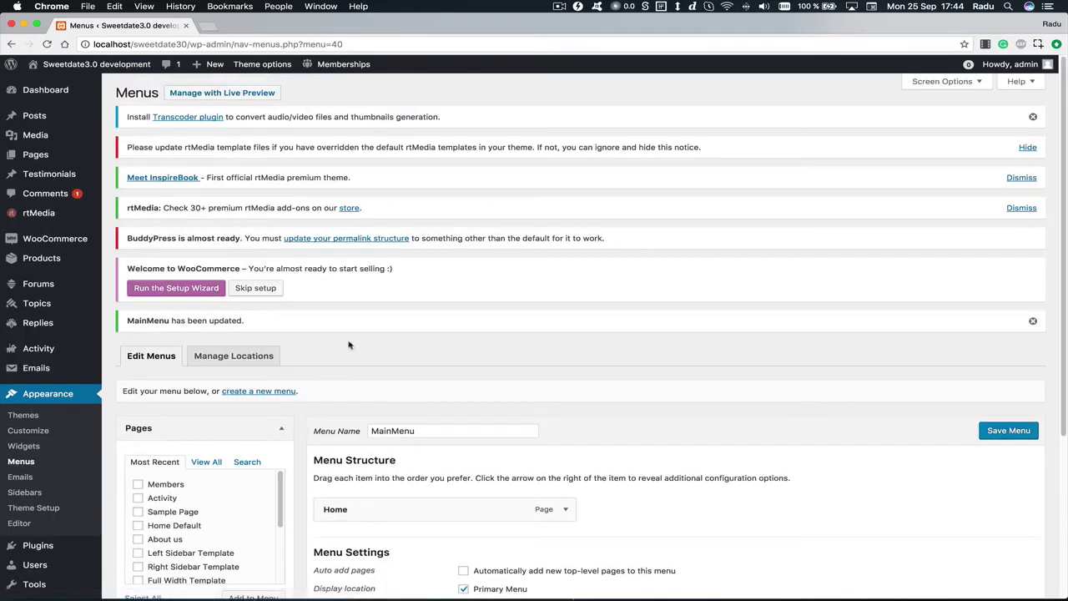
pyautogui.scroll(-5, 379, 334)
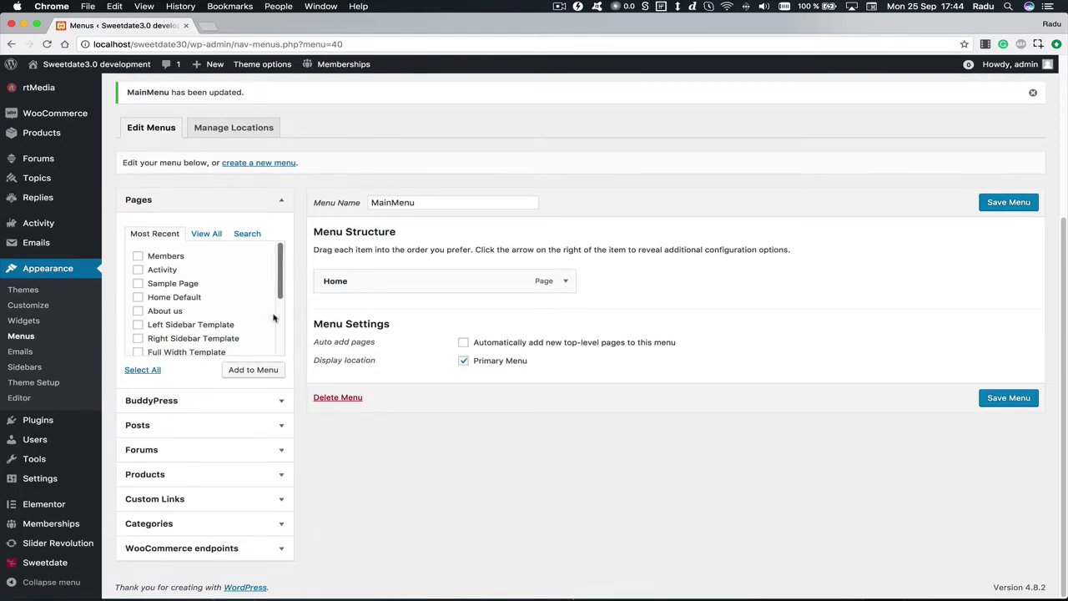
# Allow anyone to register under Membership in the General Settings and save the changes.
pyautogui.moveTo(87, 482)
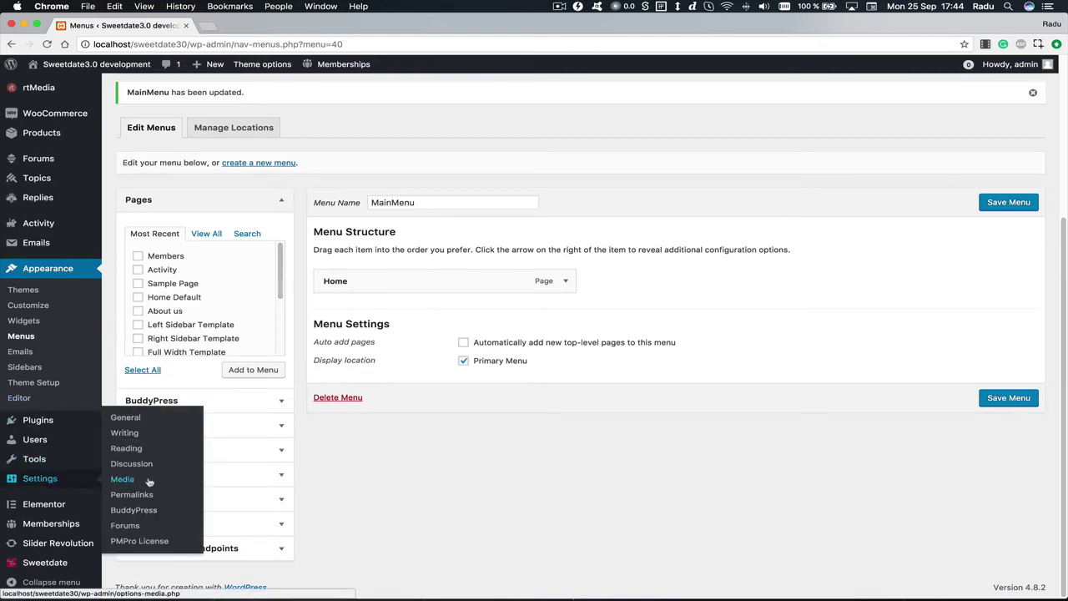
pyautogui.click(147, 421)
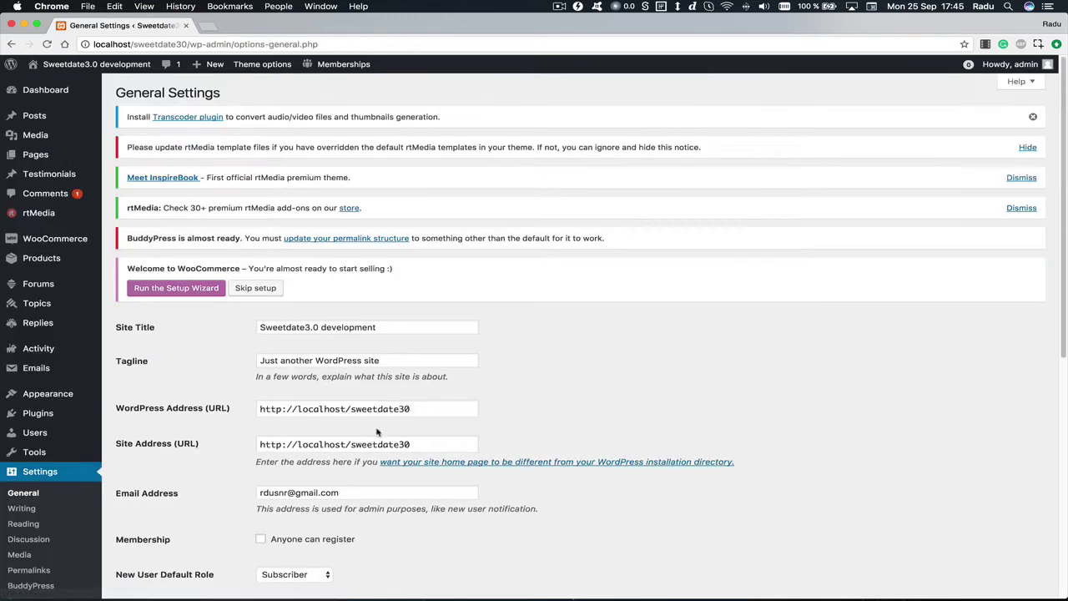
pyautogui.scroll(-3, 294, 424)
pyautogui.moveTo(357, 475); pyautogui.dragTo(252, 473)
pyautogui.click(252, 473)
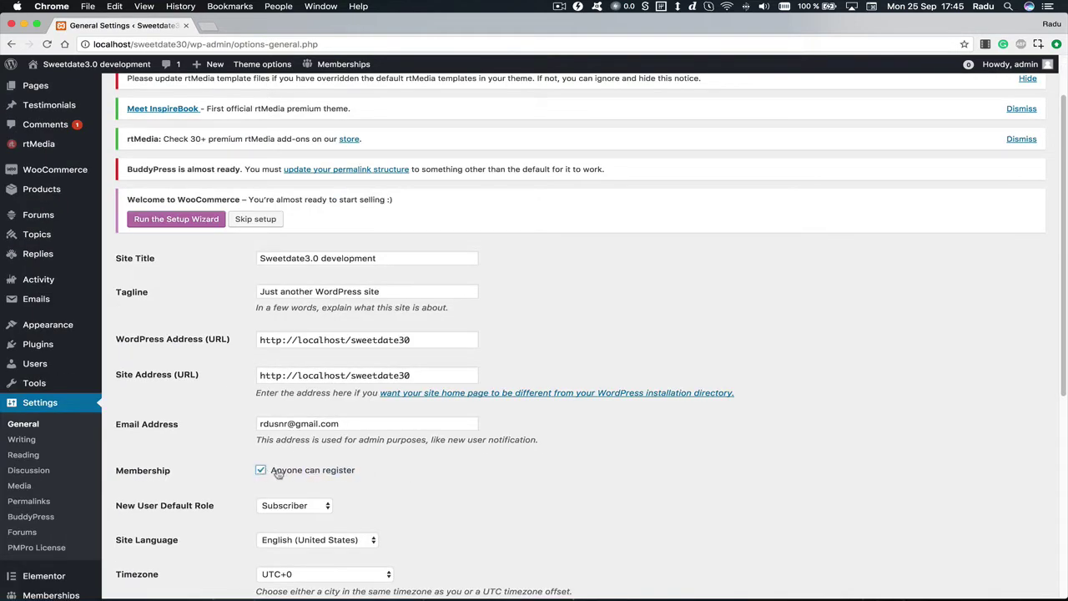
pyautogui.scroll(-8, 276, 473)
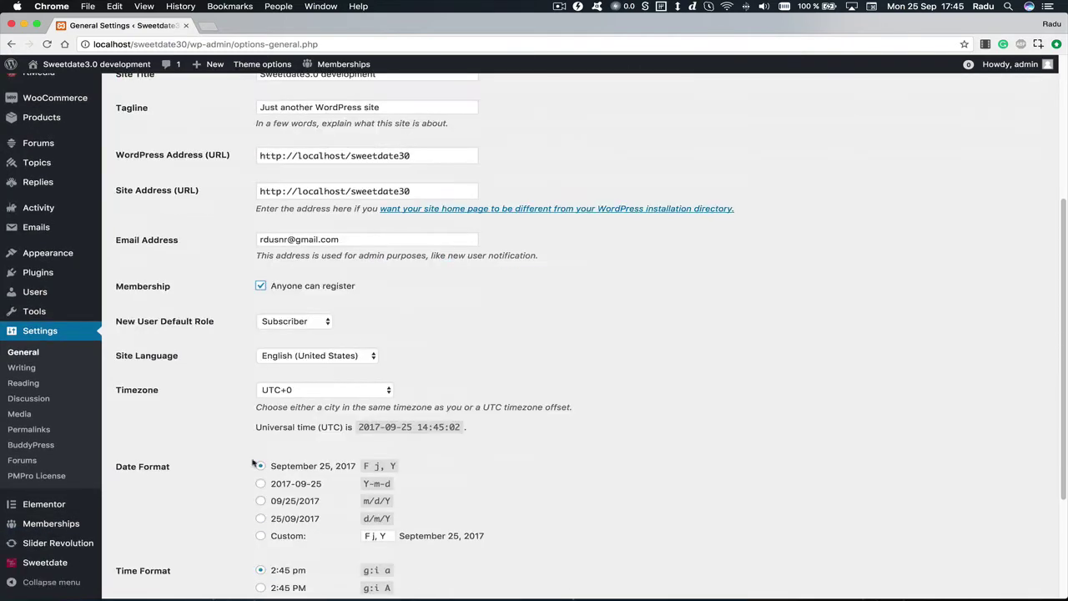
pyautogui.click(135, 540)
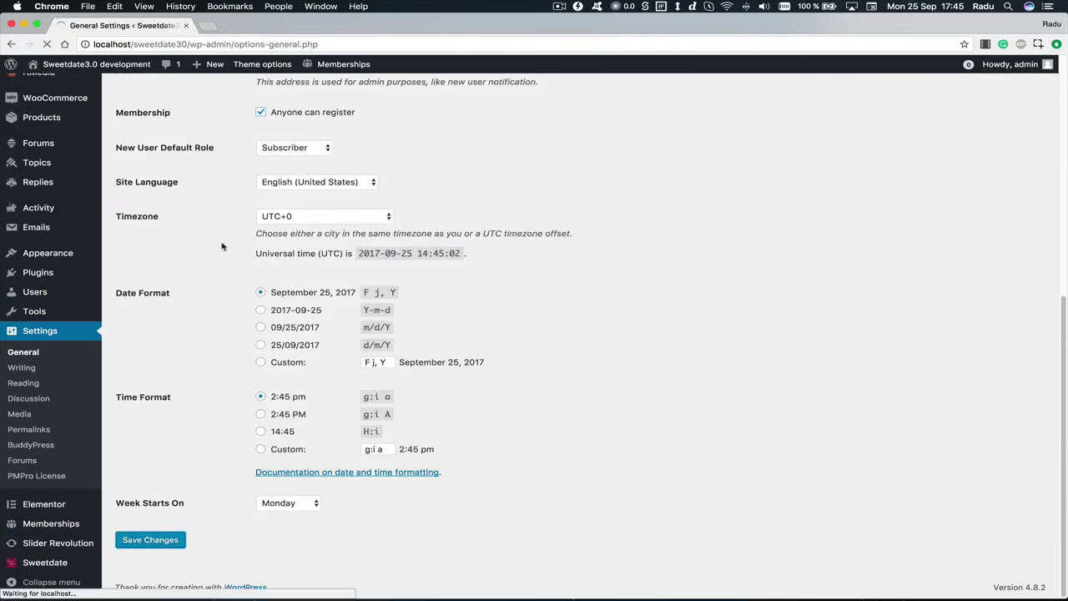
pyautogui.scroll(-10, 213, 267)
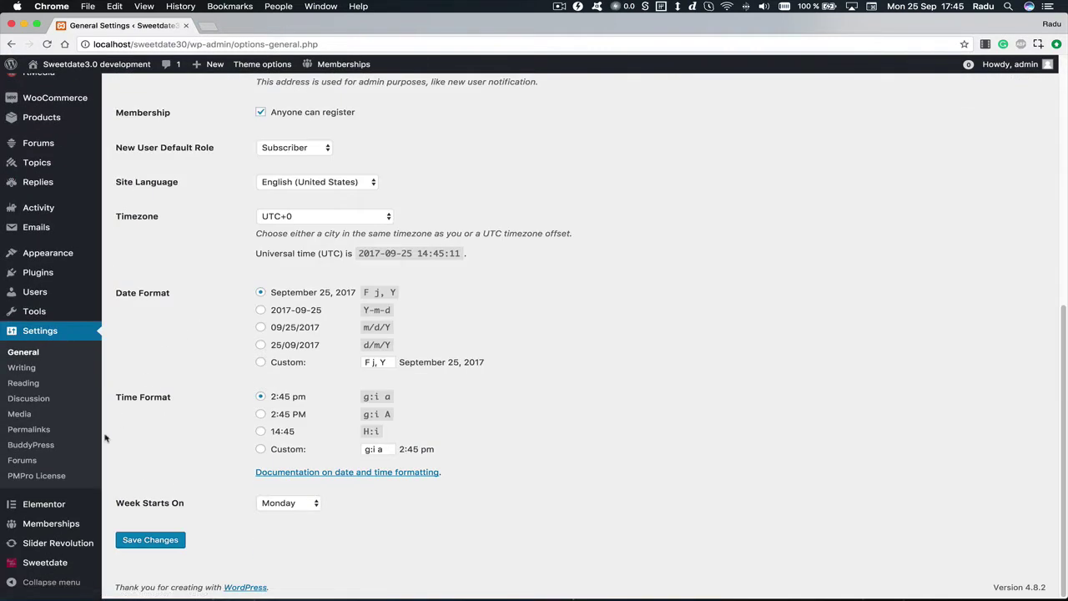
# Activate the Friend Connections, Private Messaging, User Groups and Site Tracking components in the BuddyPress settings and save them.
pyautogui.click(31, 444)
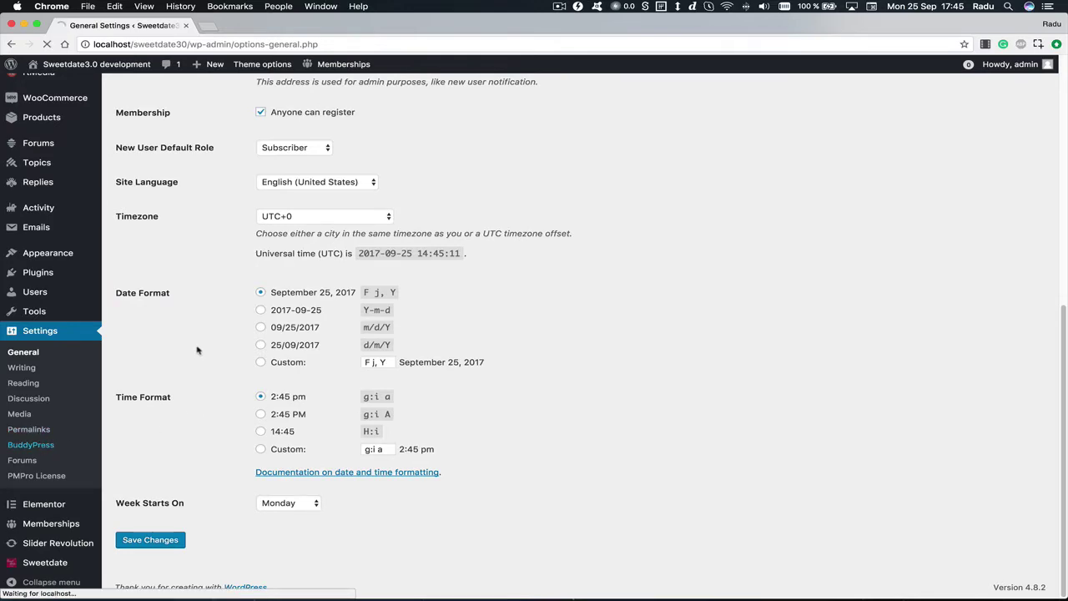
pyautogui.scroll(-3, 175, 332)
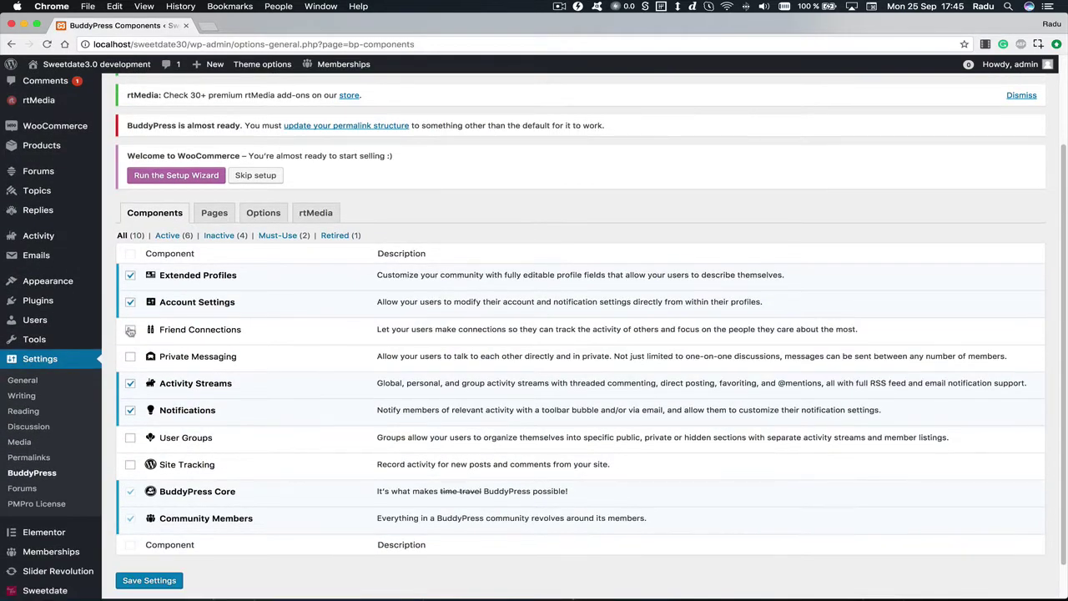
pyautogui.click(130, 361)
pyautogui.click(130, 439)
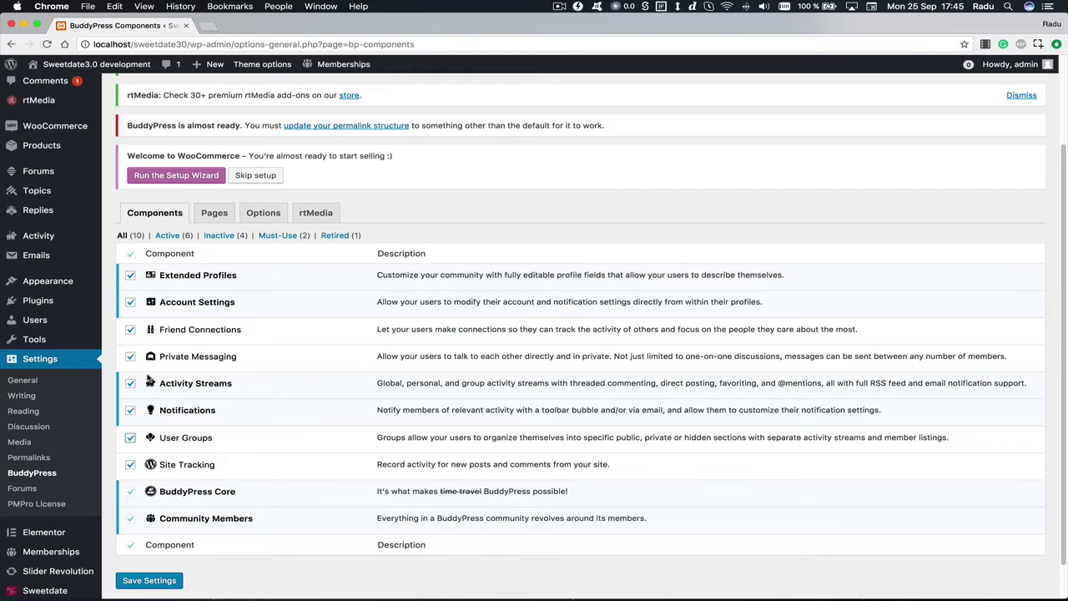
pyautogui.click(131, 581)
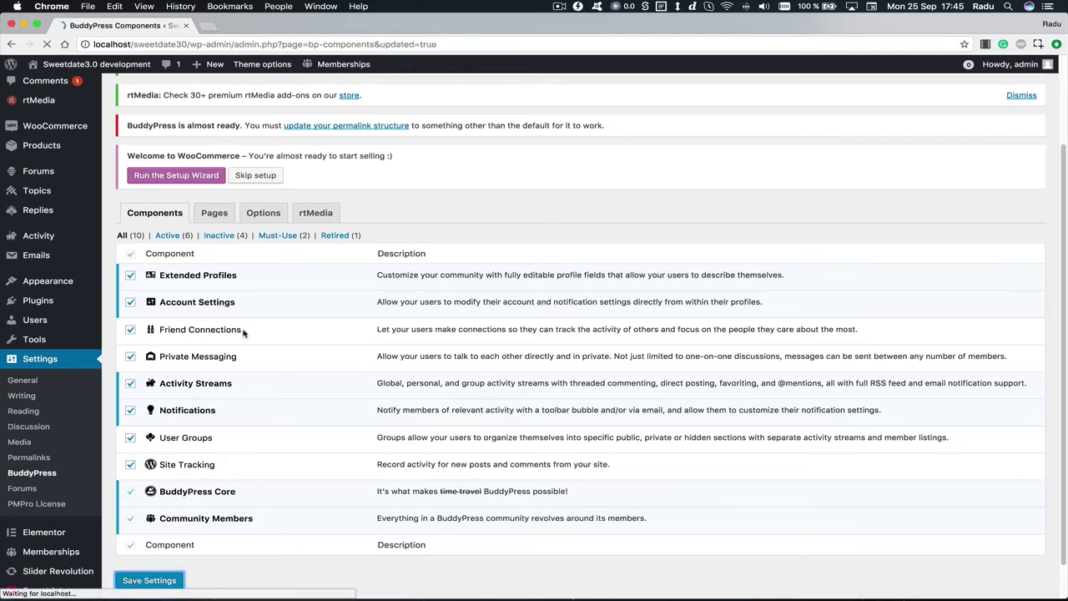
pyautogui.scroll(-5, 237, 334)
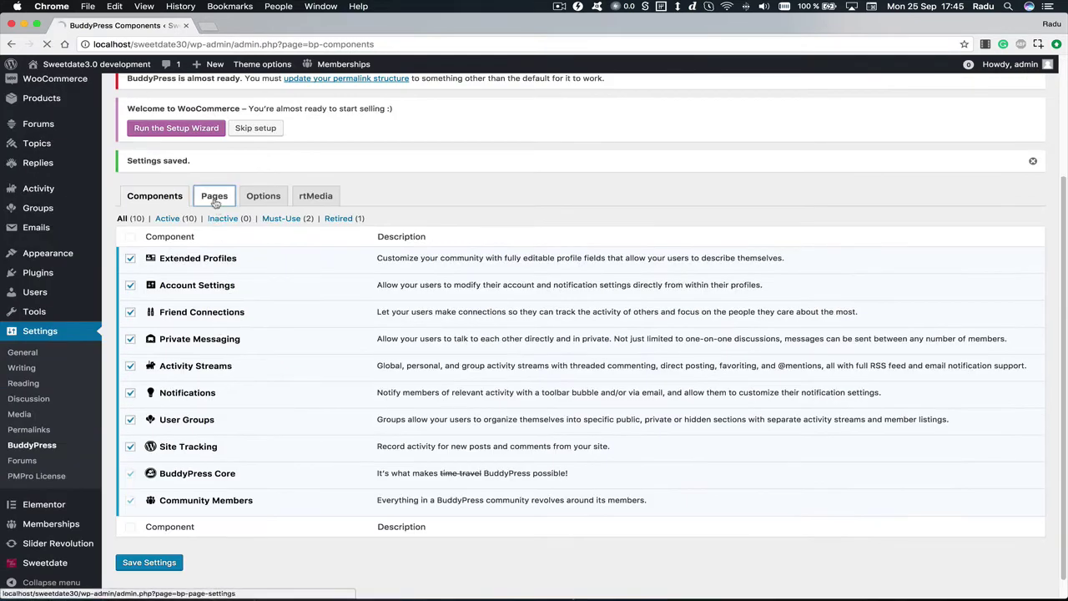
# Review the BuddyPress page associations for directories and registration, and the main, profile, group and activity options.
pyautogui.click(215, 202)
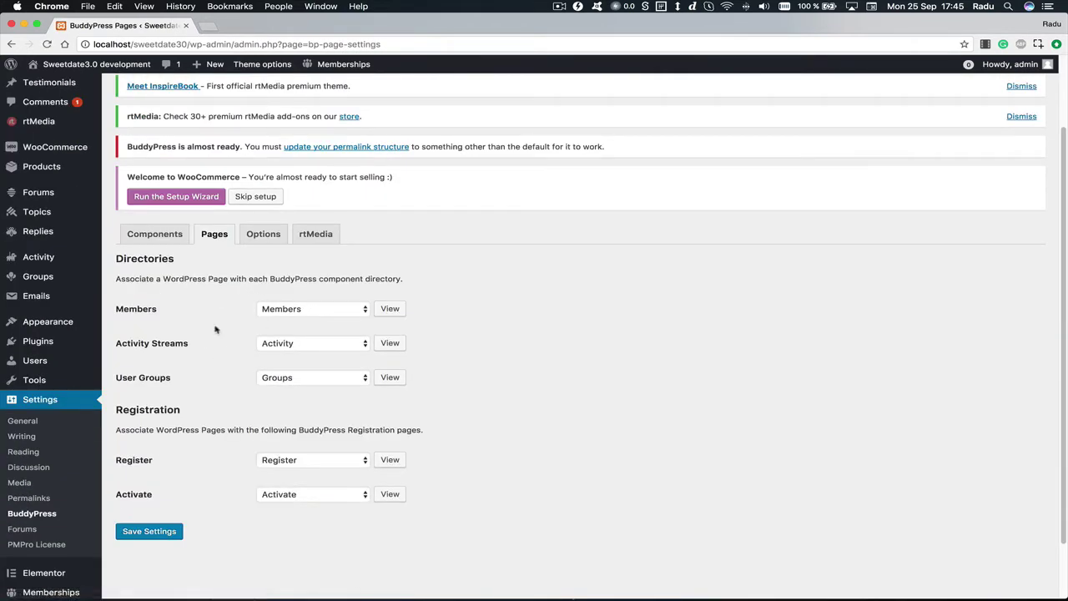
pyautogui.click(297, 312)
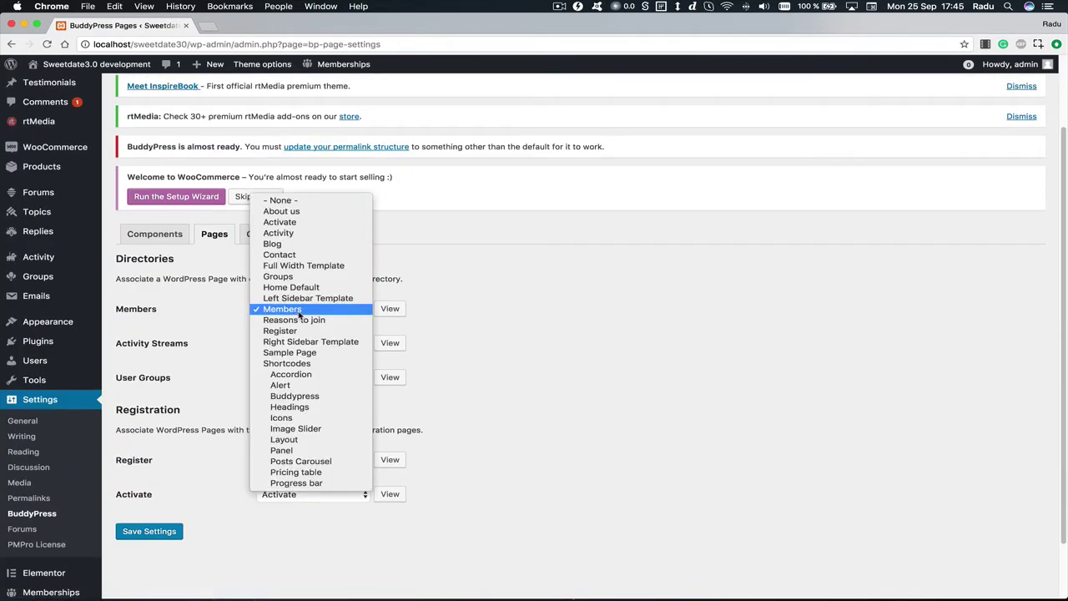
pyautogui.click(278, 311)
pyautogui.click(263, 233)
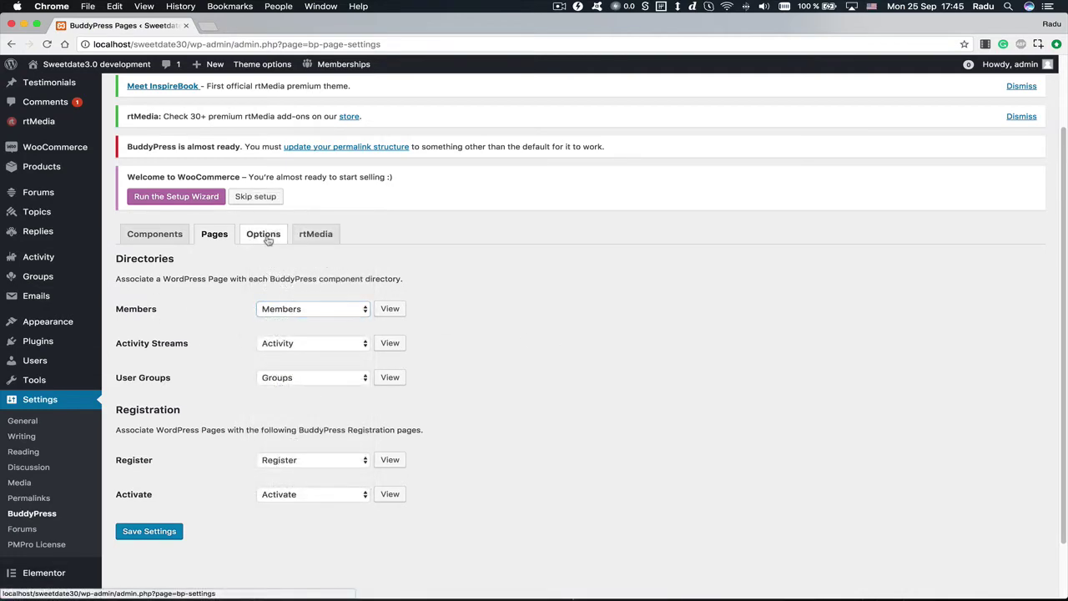
pyautogui.scroll(-5, 317, 250)
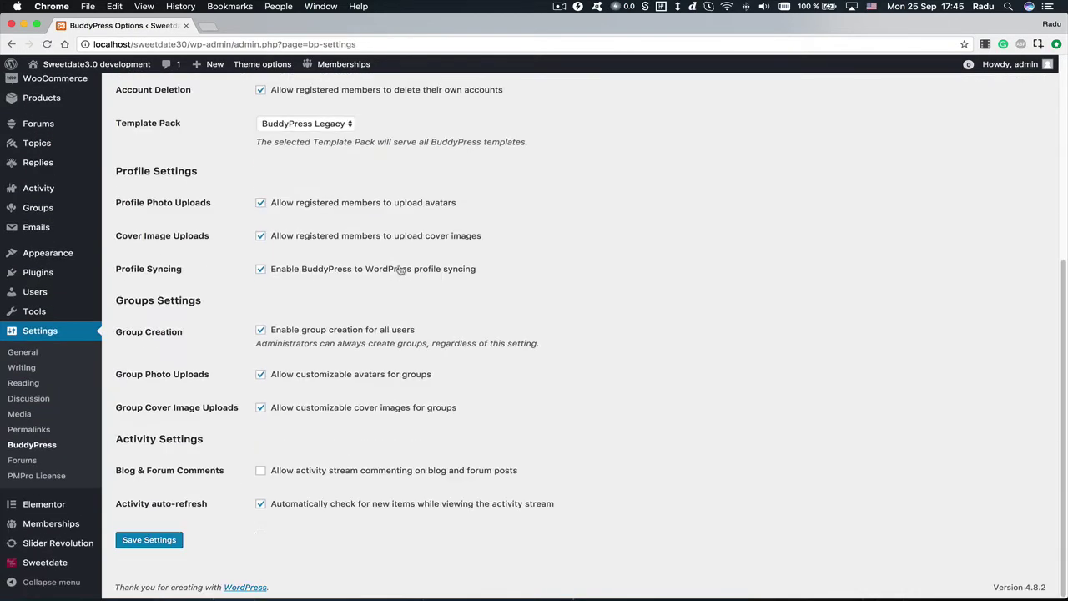
pyautogui.scroll(3, 315, 201)
# Enable user comments on uploaded media and gallery media search in the rtMedia display settings.
pyautogui.click(316, 189)
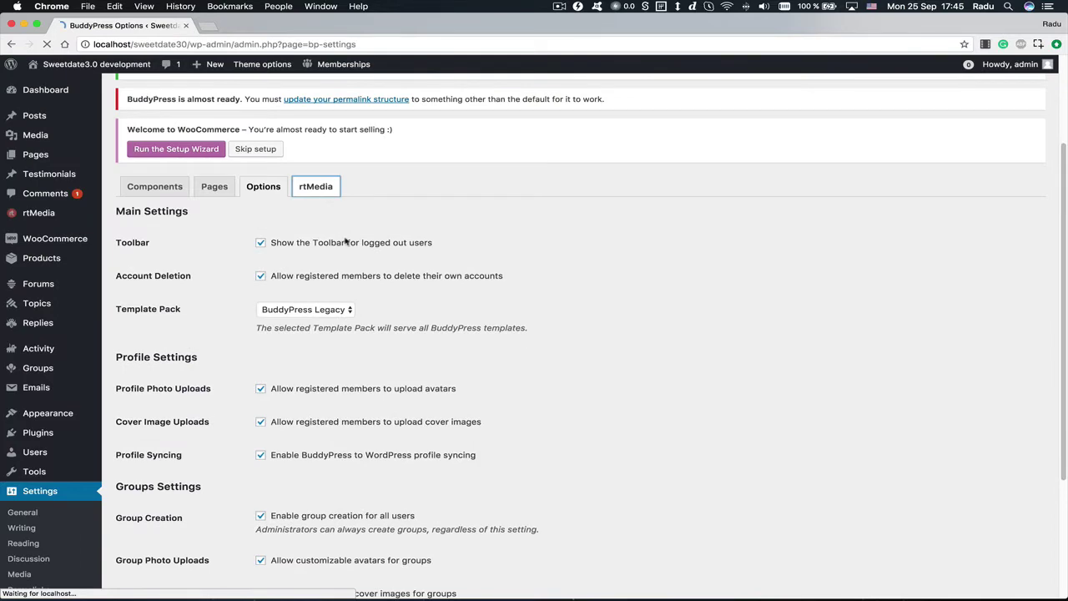
pyautogui.scroll(-3, 492, 299)
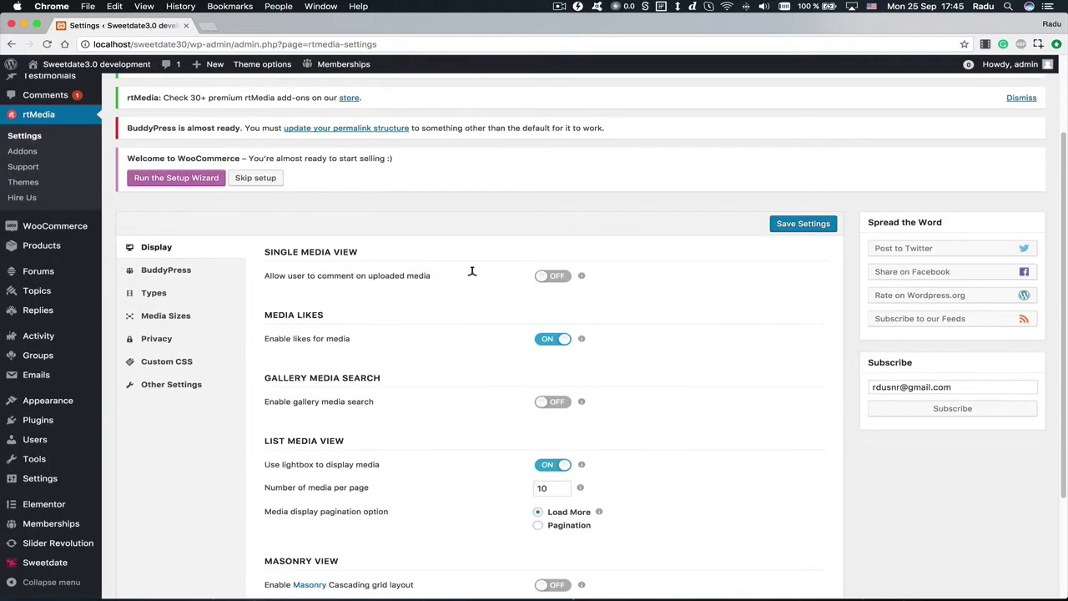
pyautogui.click(553, 275)
pyautogui.scroll(-2, 418, 322)
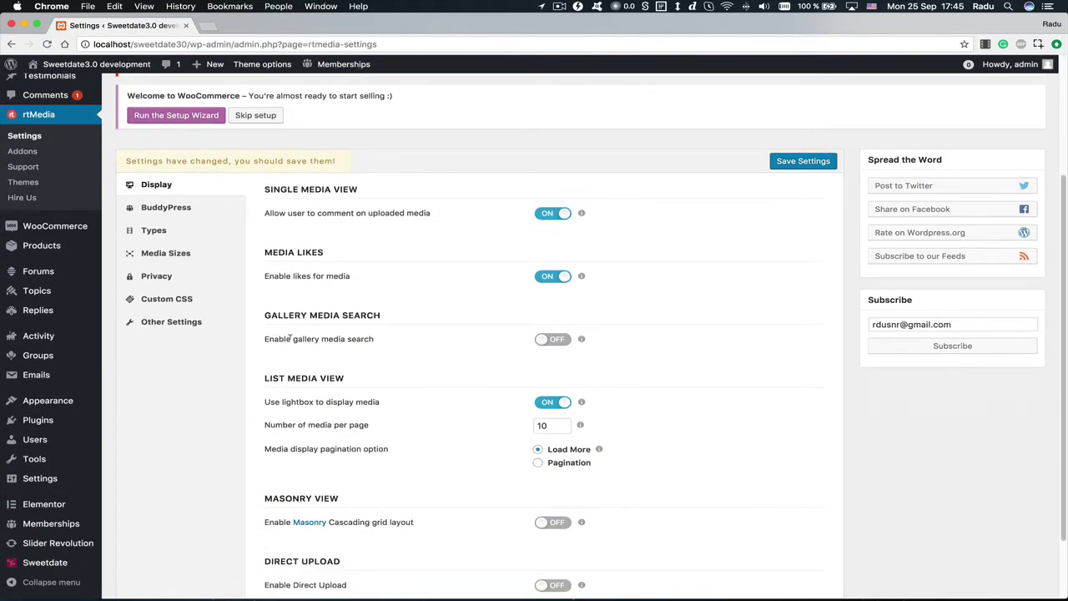
pyautogui.scroll(-2, 542, 348)
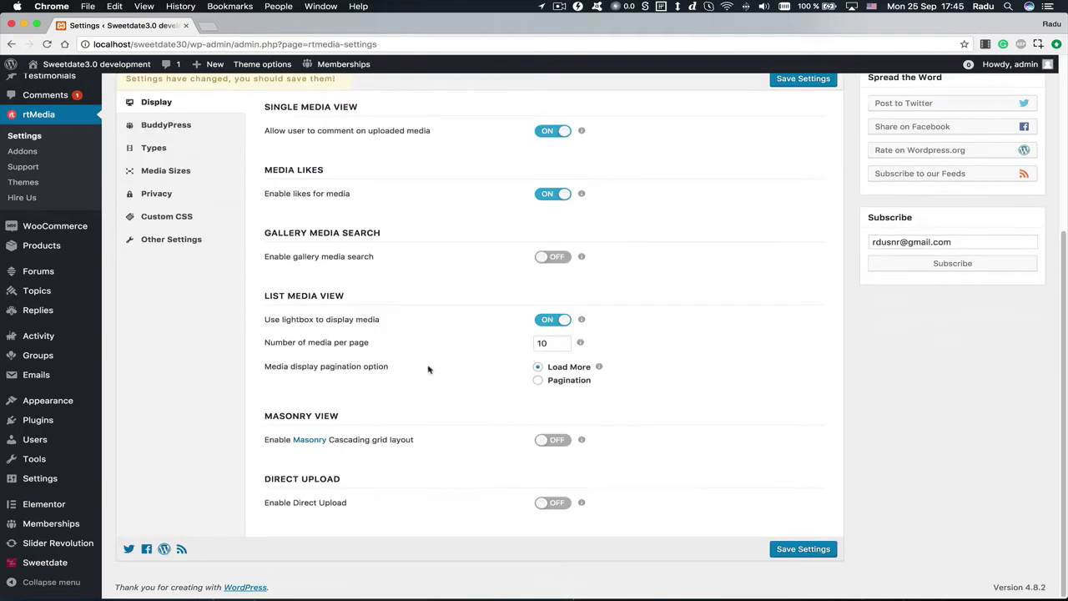
pyautogui.click(551, 258)
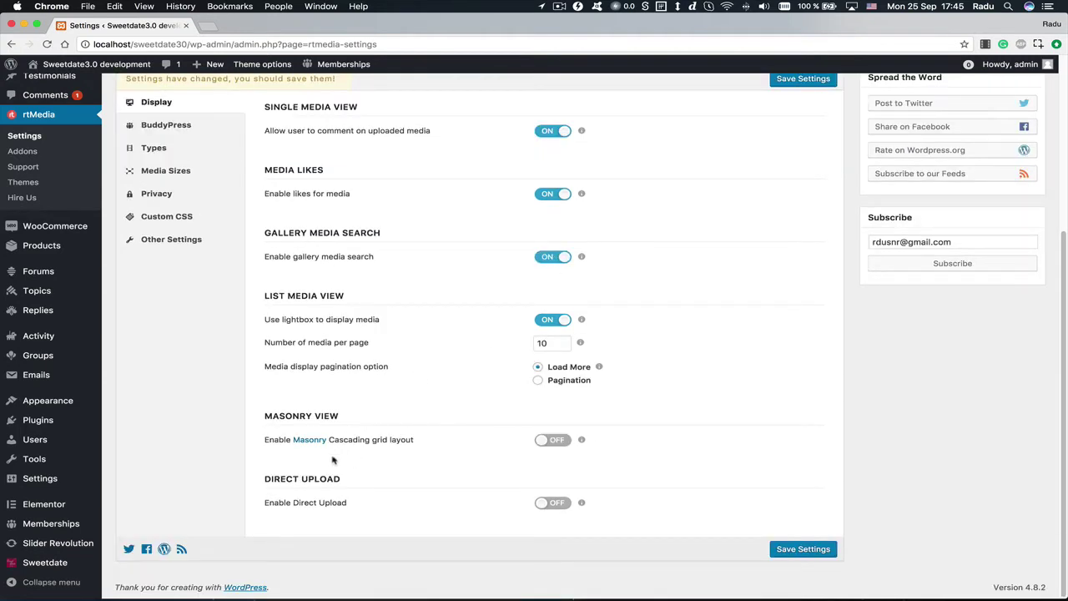
# Enable media in groups, media notifications, and activity creation for media likes and comments in rtMedia's BuddyPress integration settings.
pyautogui.click(188, 127)
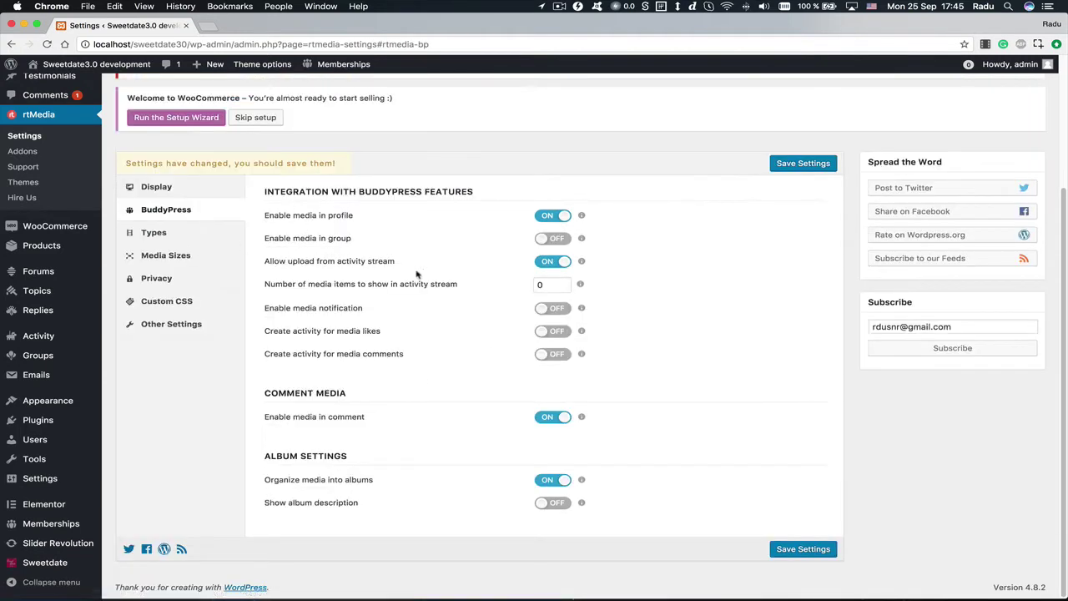
pyautogui.click(556, 240)
pyautogui.click(554, 313)
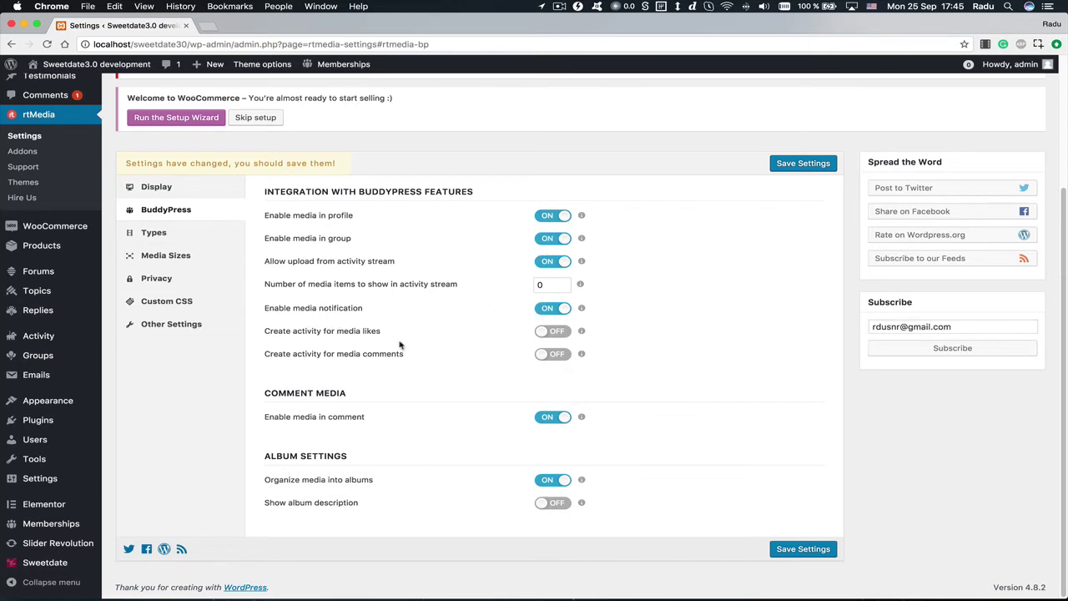
pyautogui.click(564, 335)
pyautogui.click(543, 355)
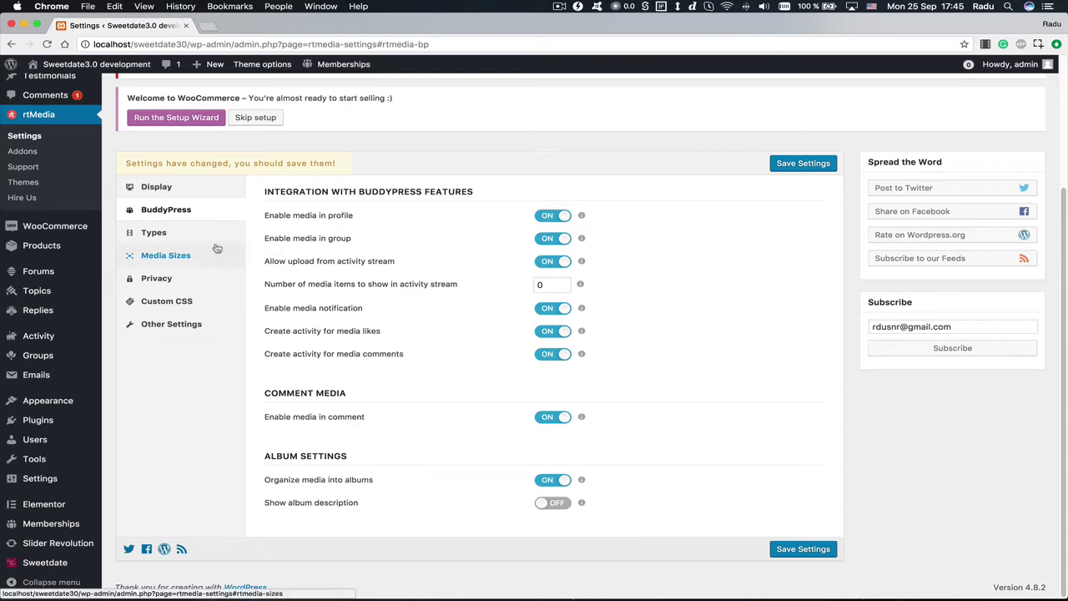
# Enable rtMedia privacy, allow users to set privacy for their own content, and save the settings.
pyautogui.click(154, 233)
pyautogui.click(177, 427)
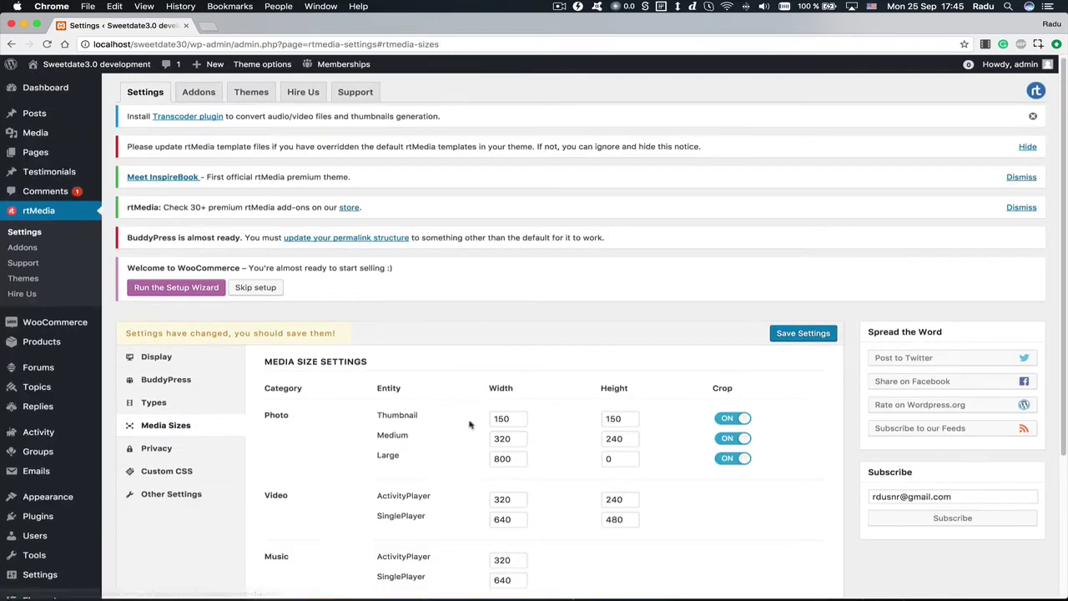
pyautogui.scroll(-3, 177, 433)
pyautogui.click(157, 284)
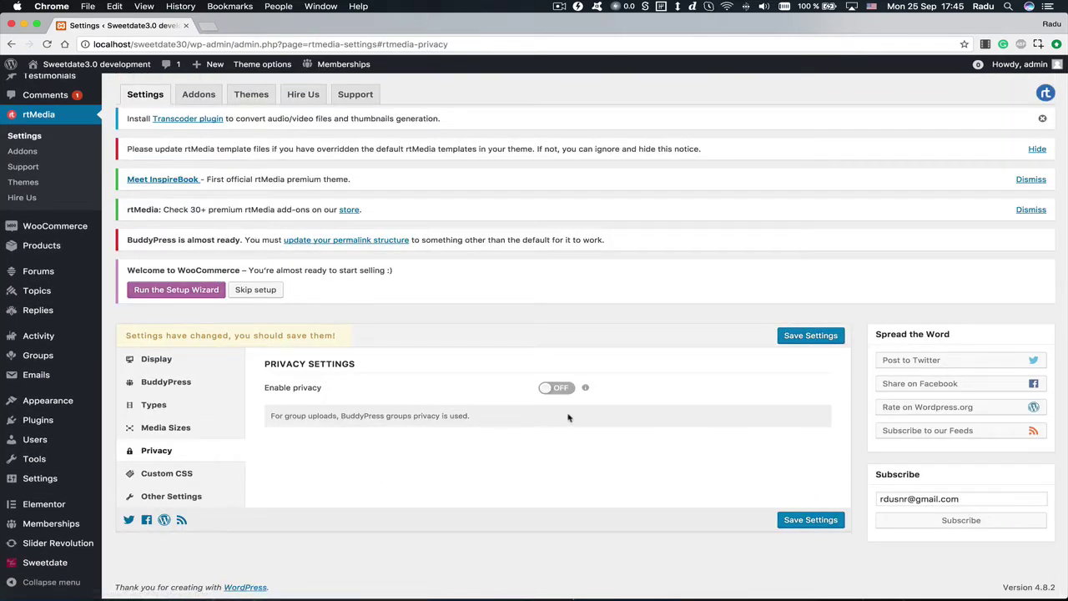
pyautogui.click(556, 388)
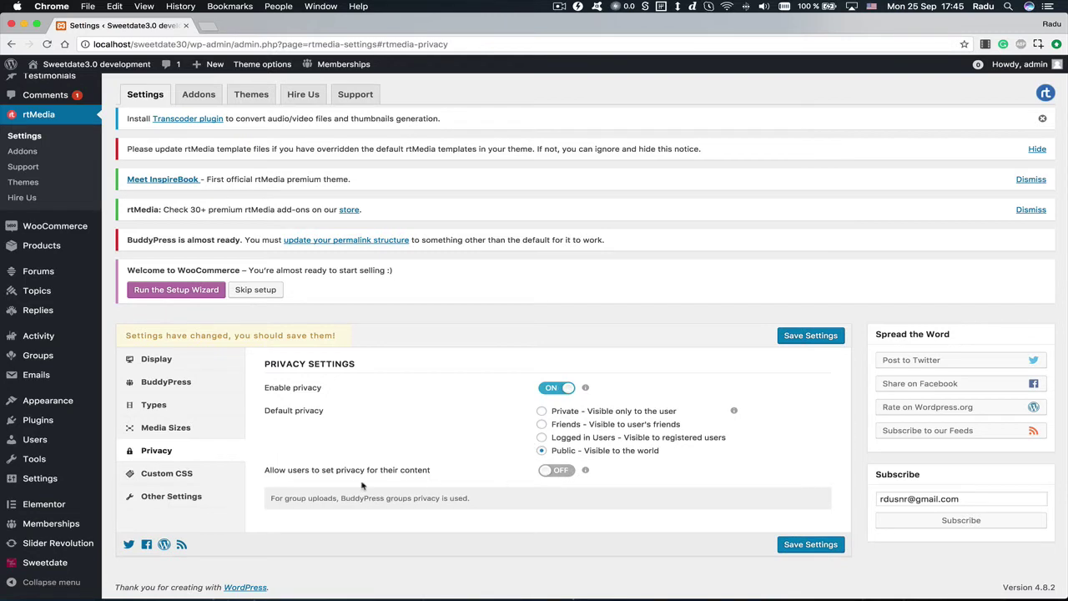
pyautogui.click(551, 471)
pyautogui.click(826, 339)
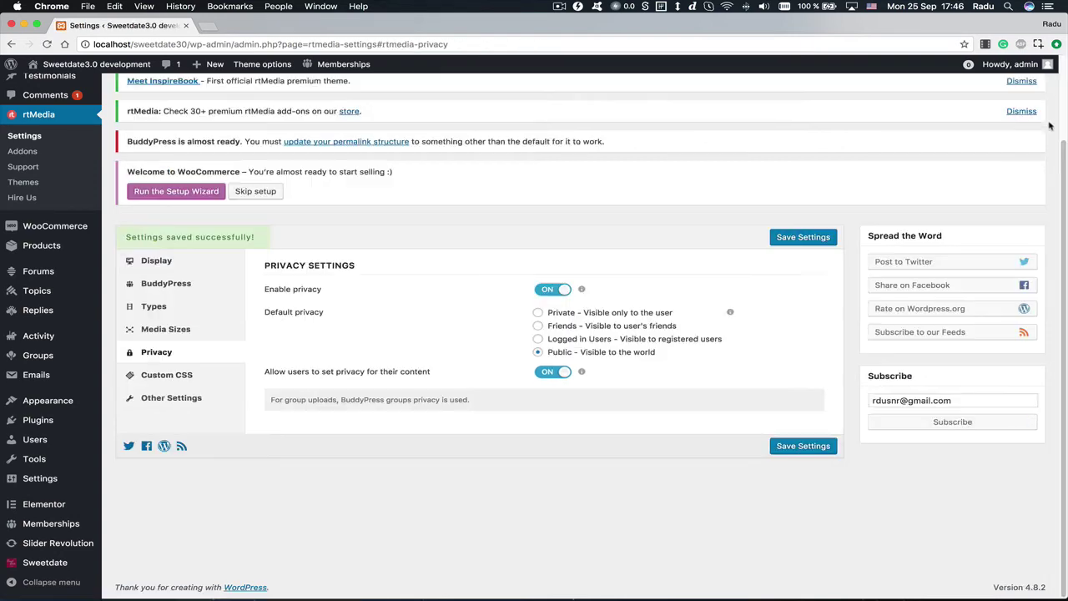
# Dismiss the rtMedia notices about the Transcoder plugin, template files, InspireBook and premium add-ons.
pyautogui.scroll(2, 1038, 162)
pyautogui.click(1028, 148)
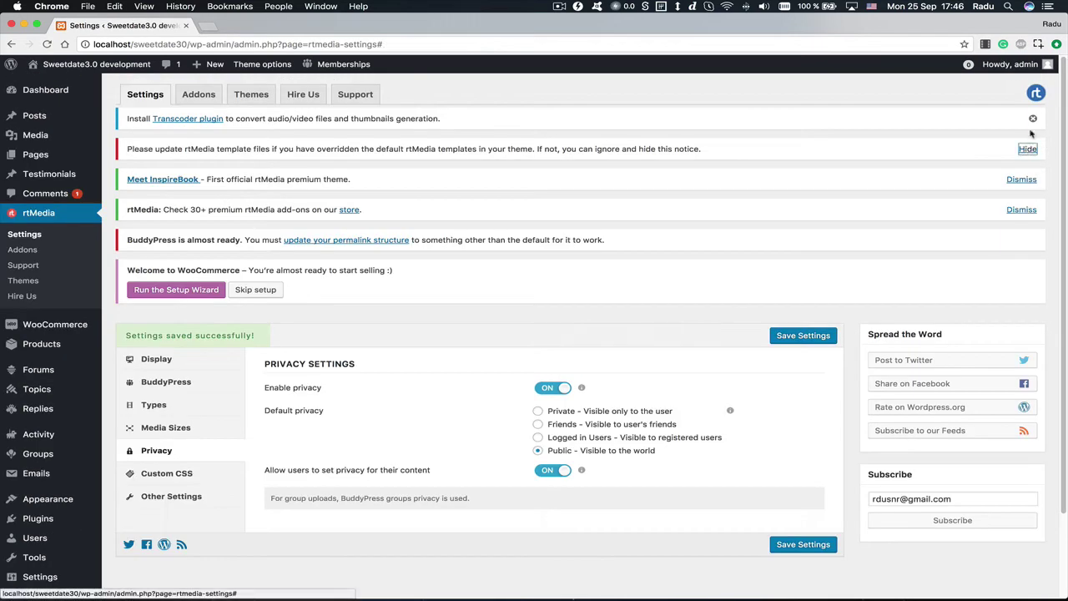
pyautogui.click(1021, 121)
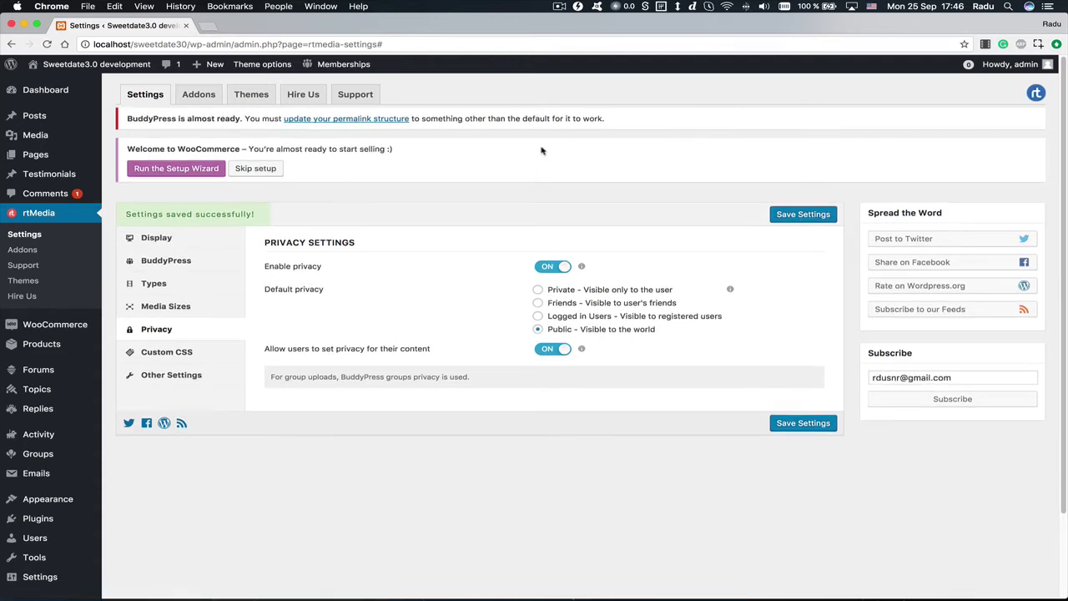
# Set the permalink structure to Post name and save the changes.
pyautogui.click(303, 118)
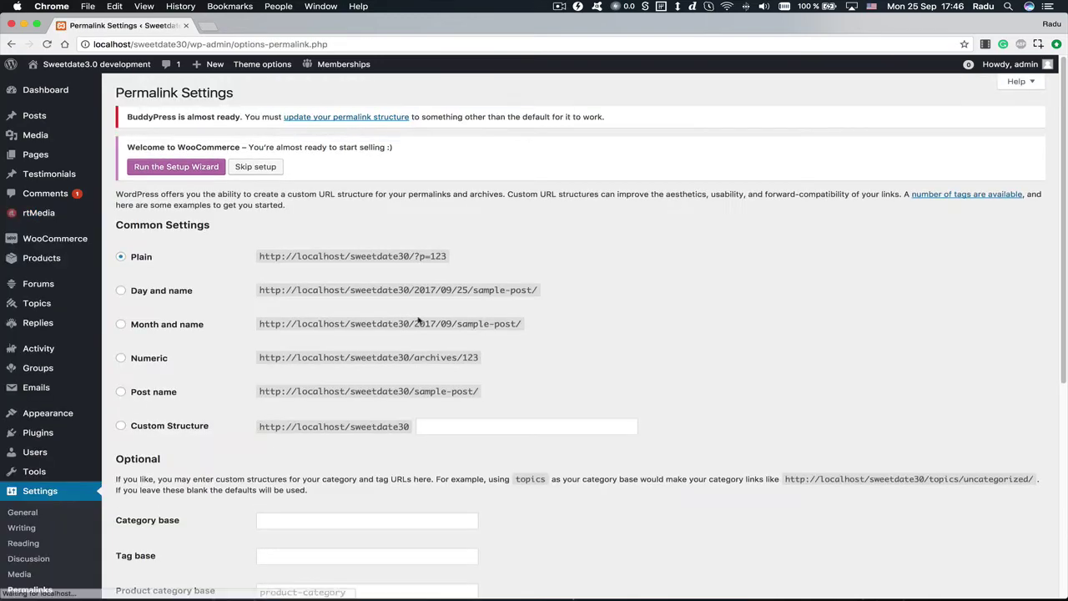
pyautogui.click(140, 394)
pyautogui.scroll(-10, 119, 467)
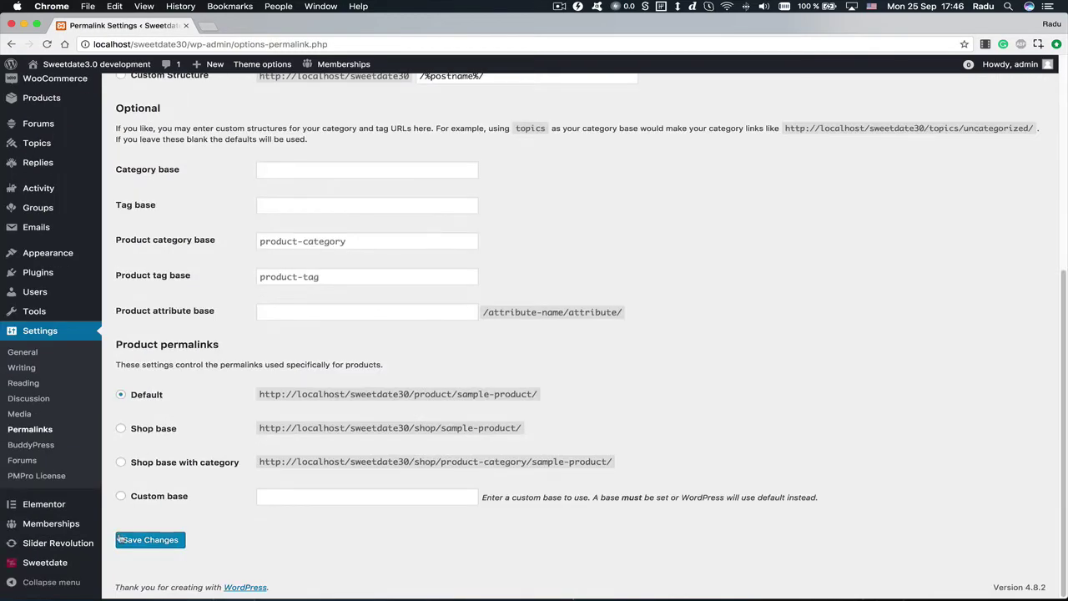
pyautogui.click(121, 539)
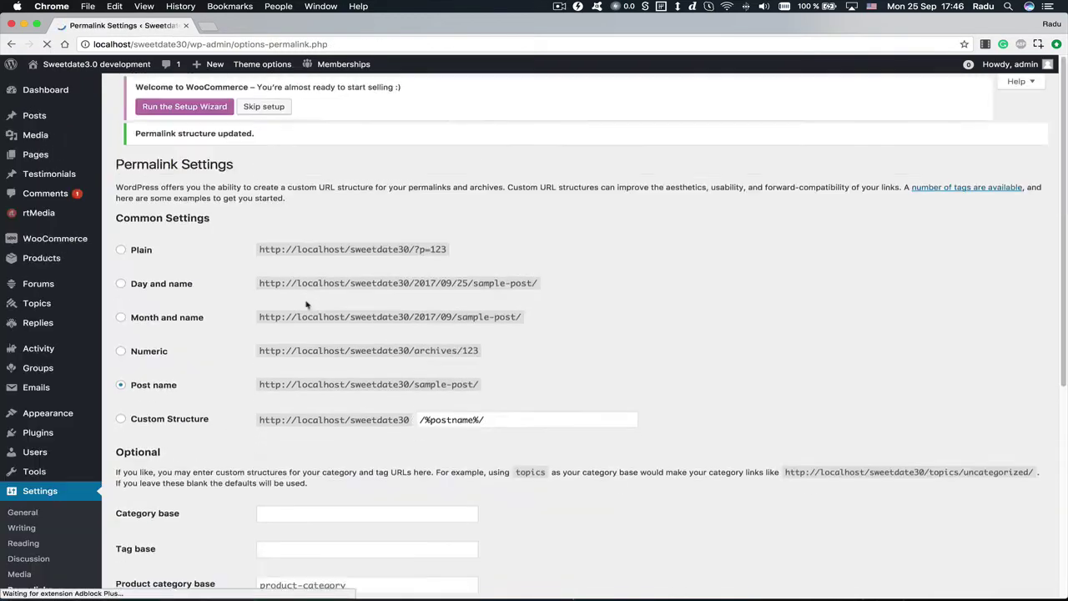
# Check the navigation on the site's front page and open the menu editor for MainMenu.
pyautogui.click(94, 86)
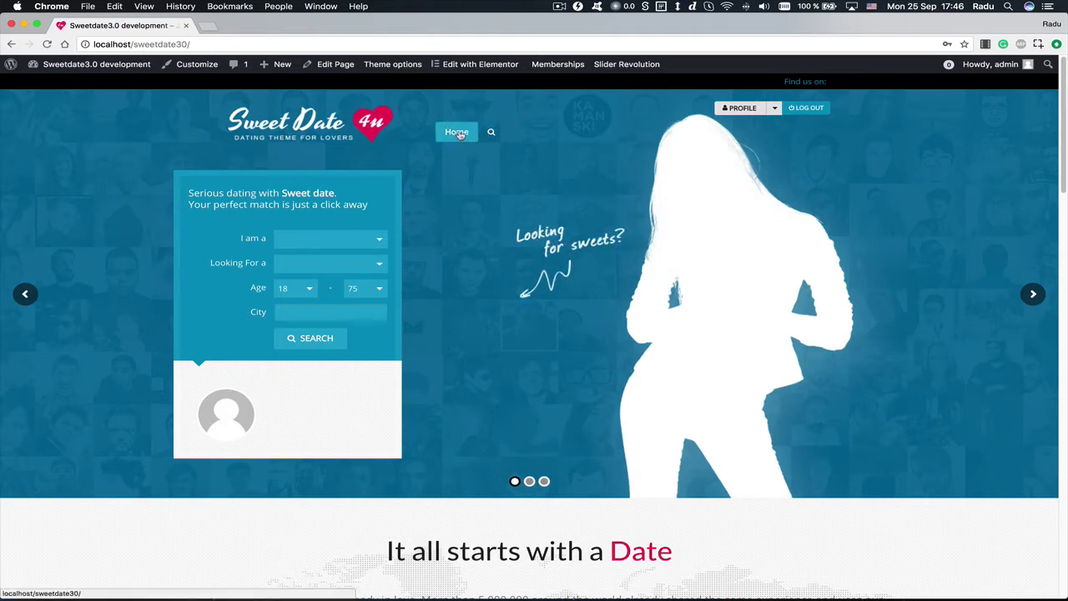
pyautogui.moveTo(92, 65)
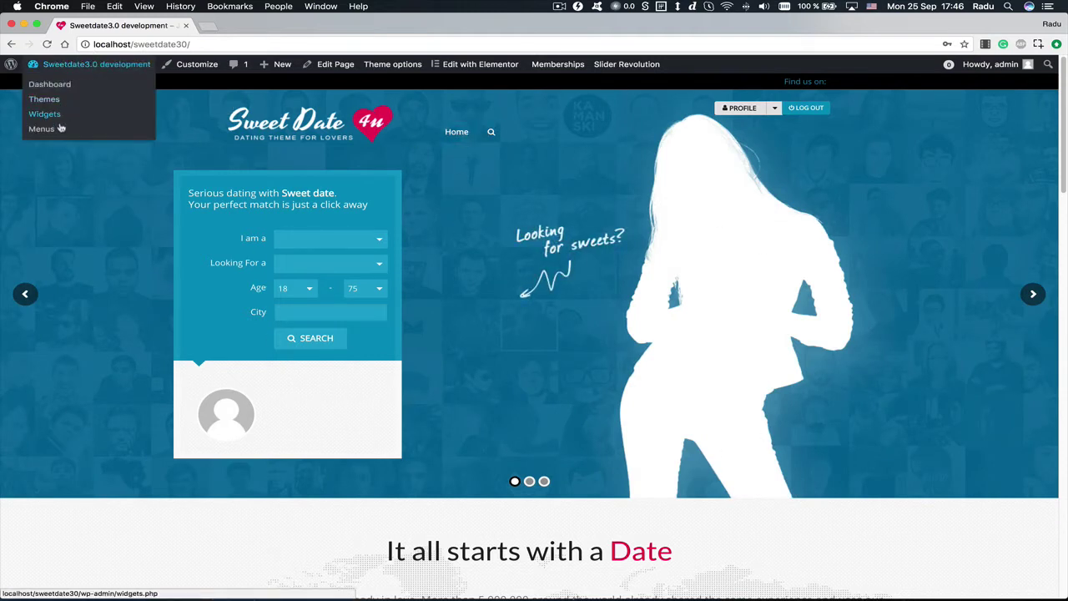
pyautogui.click(59, 128)
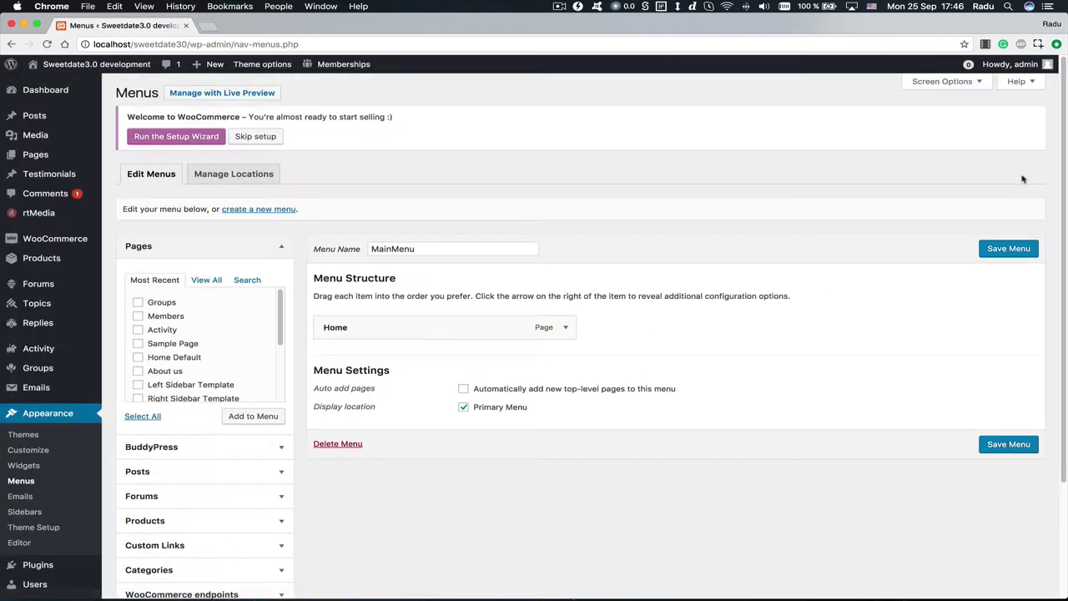
# Add a custom link with the URL # and the text Community to MainMenu.
pyautogui.scroll(-3, 212, 366)
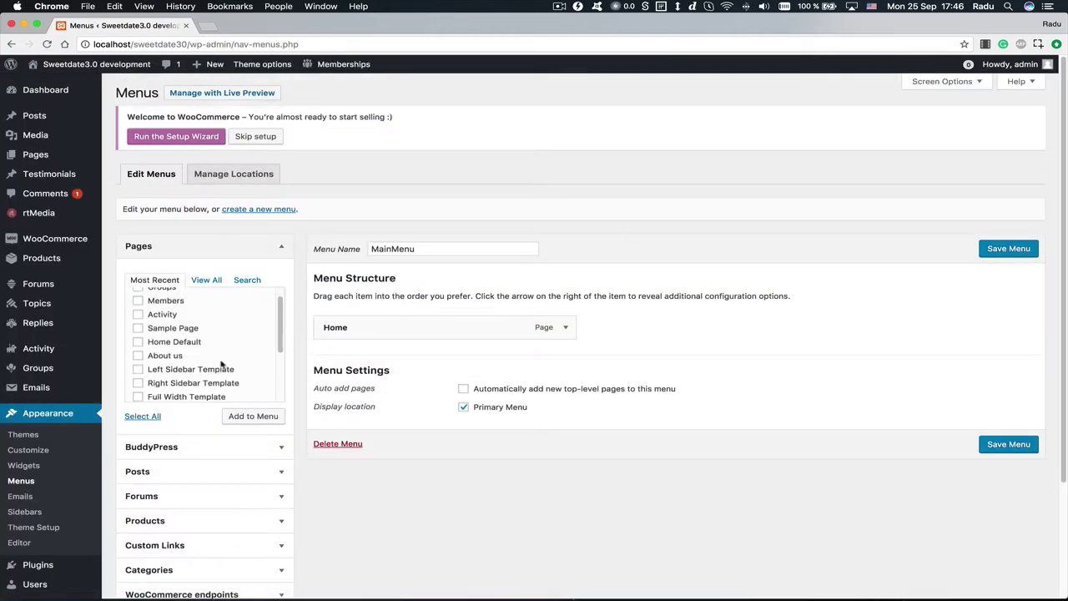
pyautogui.click(171, 447)
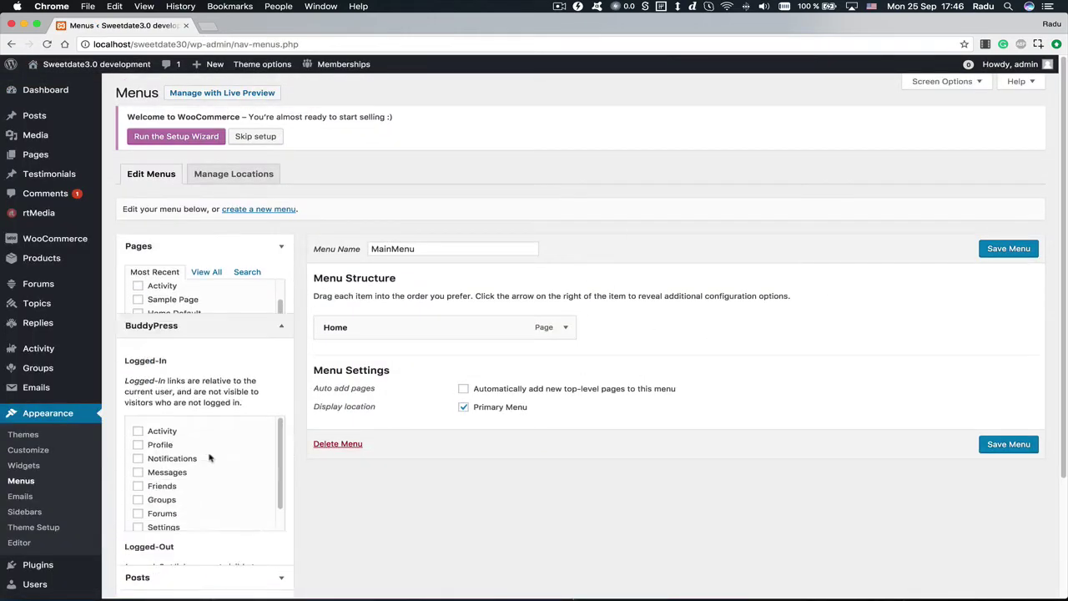
pyautogui.scroll(-5, 161, 422)
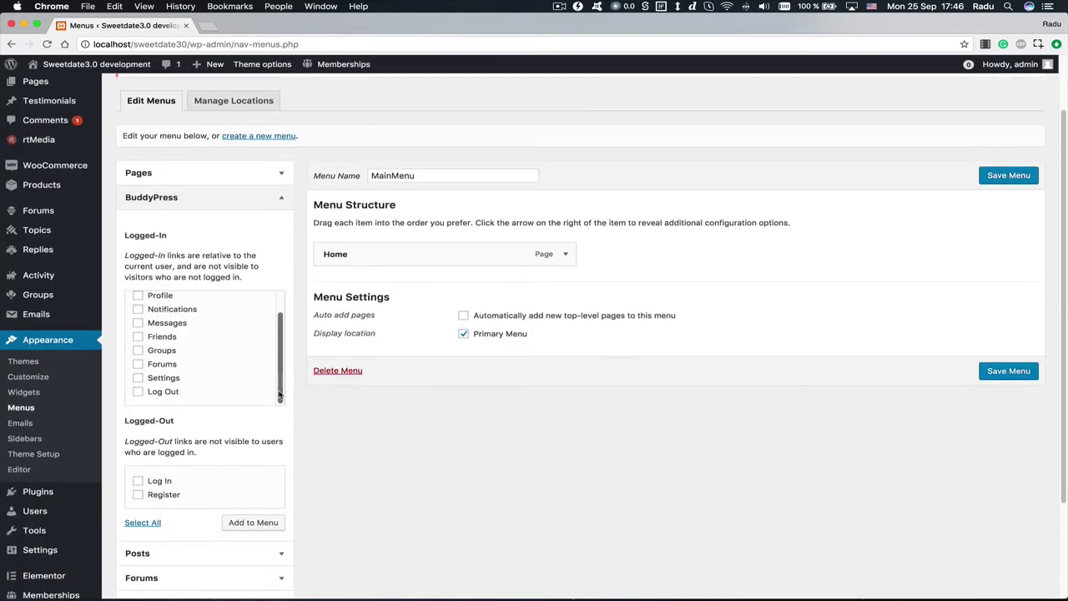
pyautogui.click(259, 574)
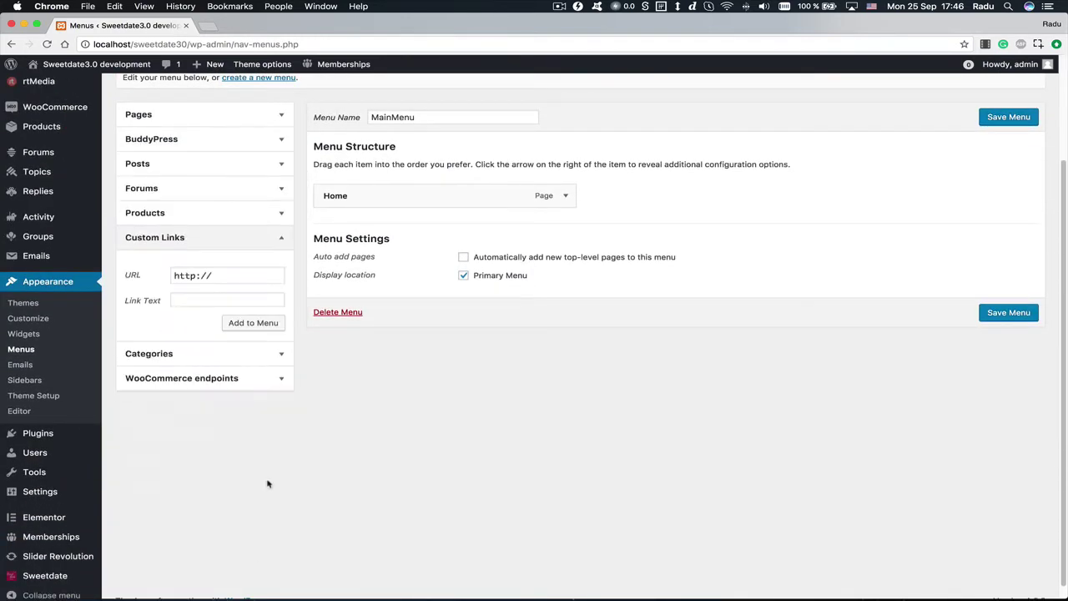
pyautogui.click(226, 270)
pyautogui.write('#')
pyautogui.press('Tab')
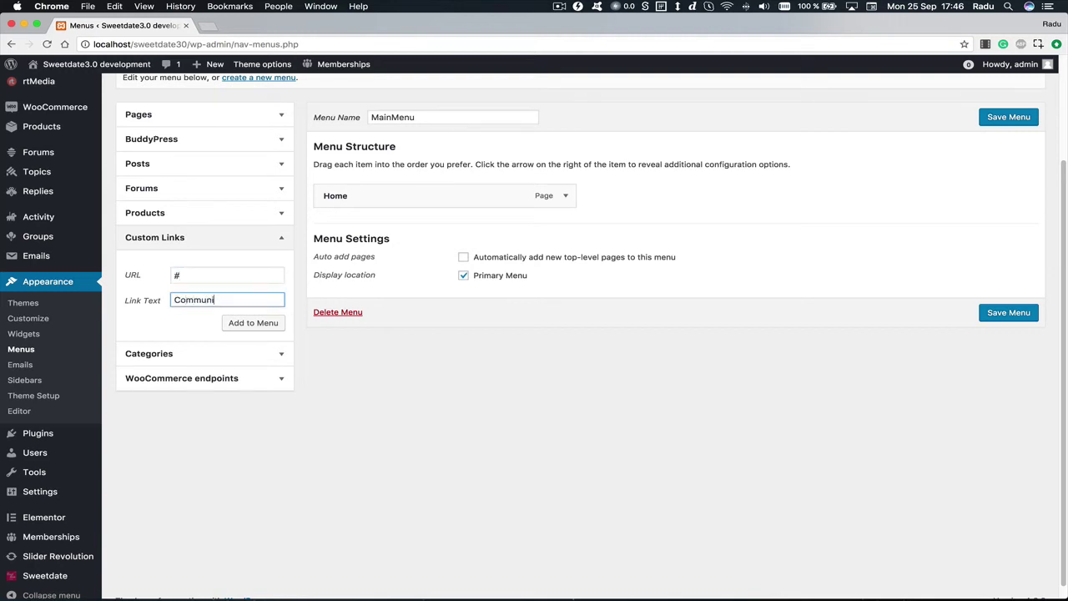
pyautogui.click(253, 322)
pyautogui.scroll(2, 371, 334)
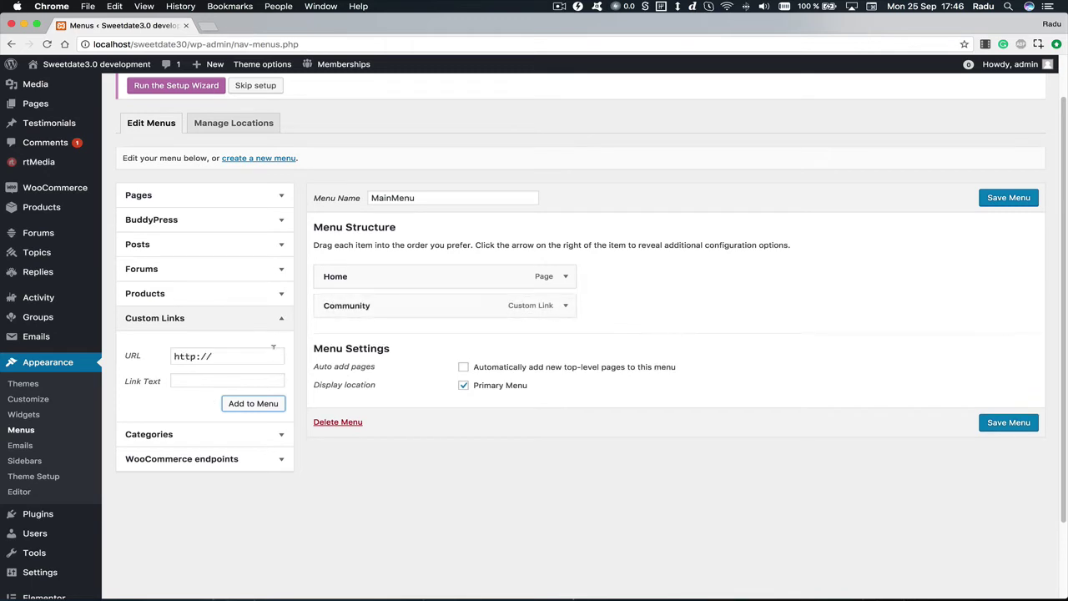
pyautogui.click(281, 324)
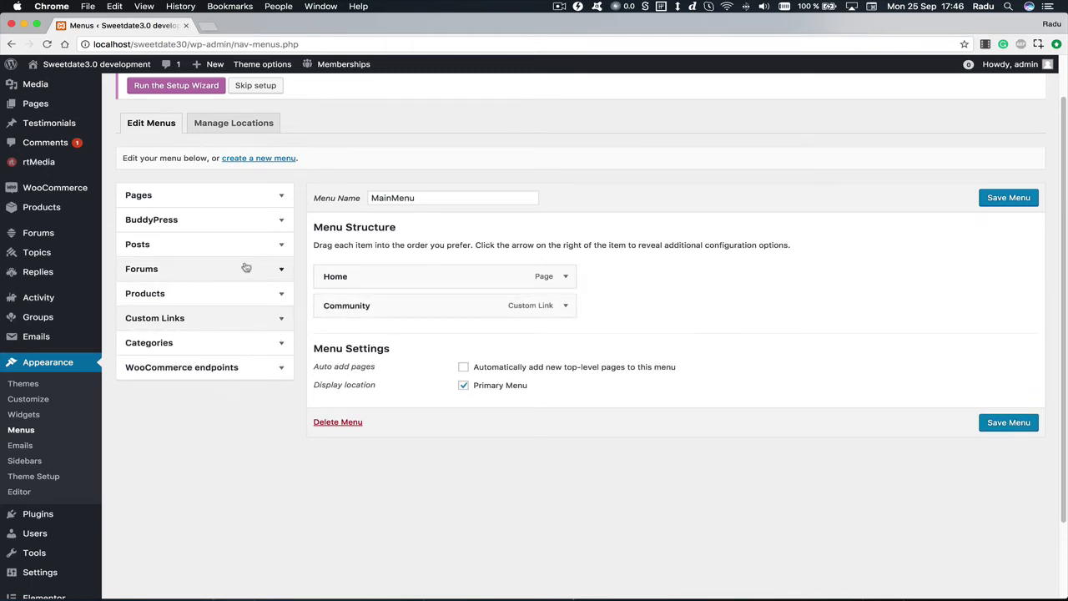
# Add all BuddyPress logged-in links from Activity to Log Out, plus the logged-out Log In and Register links, to MainMenu.
pyautogui.click(242, 224)
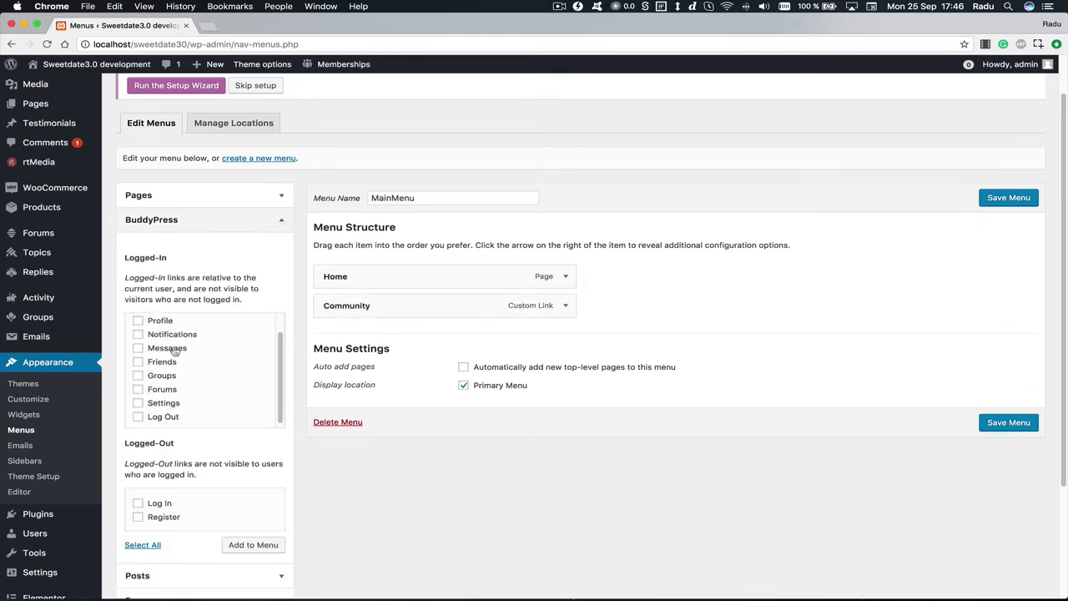
pyautogui.scroll(1, 167, 342)
pyautogui.click(161, 337)
pyautogui.click(165, 363)
pyautogui.click(164, 378)
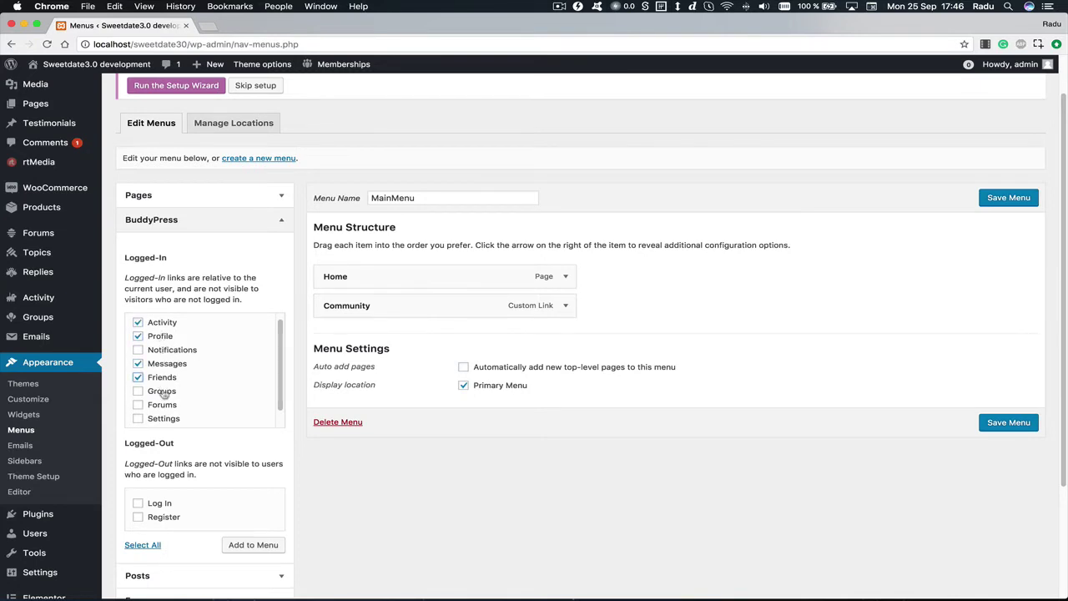
pyautogui.click(161, 406)
pyautogui.click(163, 378)
pyautogui.click(156, 396)
pyautogui.scroll(-1, 185, 390)
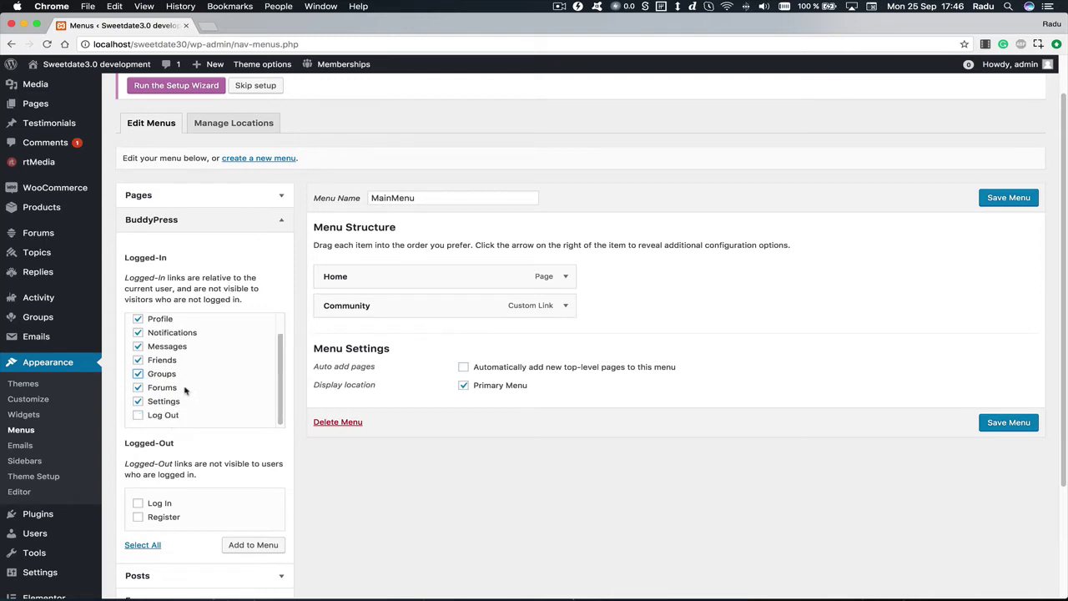
pyautogui.click(173, 417)
pyautogui.click(160, 505)
pyautogui.scroll(-1, 232, 499)
pyautogui.click(255, 537)
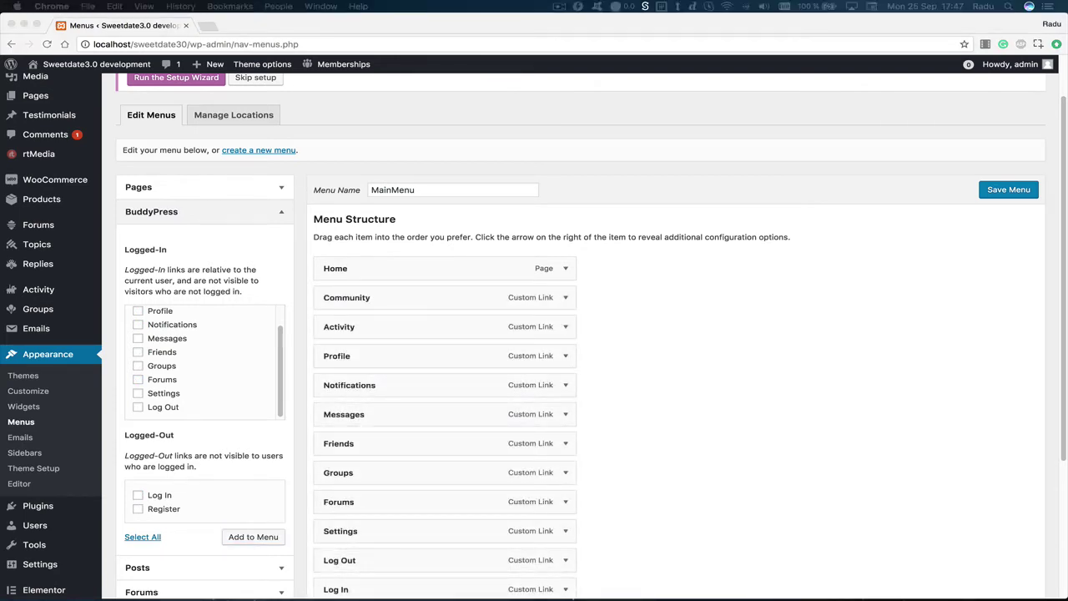
# Nest all the BuddyPress links, from Activity to Register, as sub items under Community in the menu structure.
pyautogui.moveTo(371, 326); pyautogui.dragTo(415, 354)
pyautogui.moveTo(402, 387); pyautogui.dragTo(426, 458)
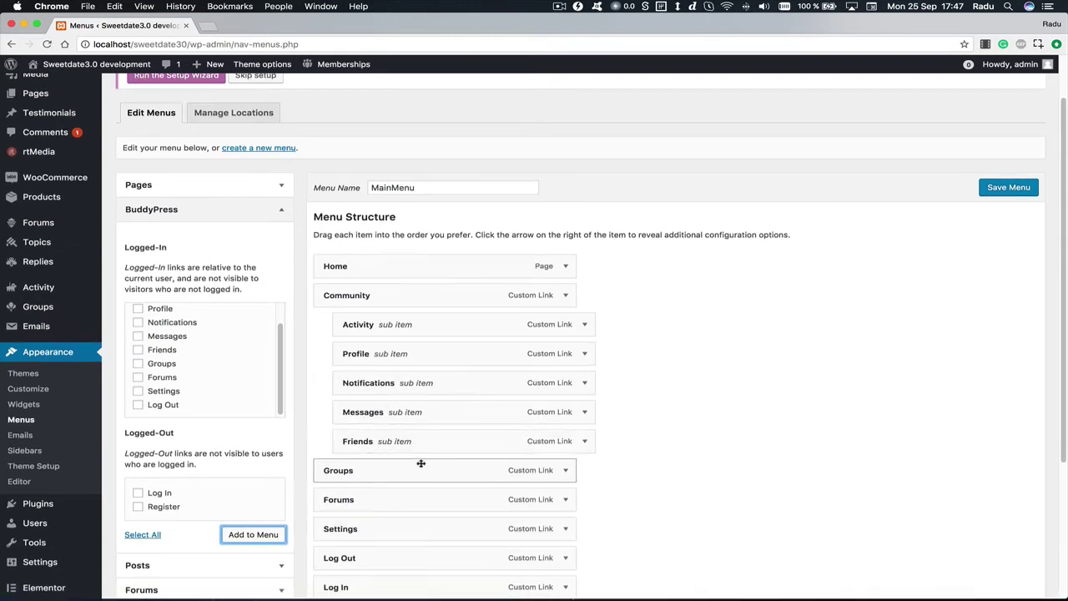
pyautogui.scroll(-5, 371, 318)
pyautogui.moveTo(401, 273); pyautogui.dragTo(431, 458)
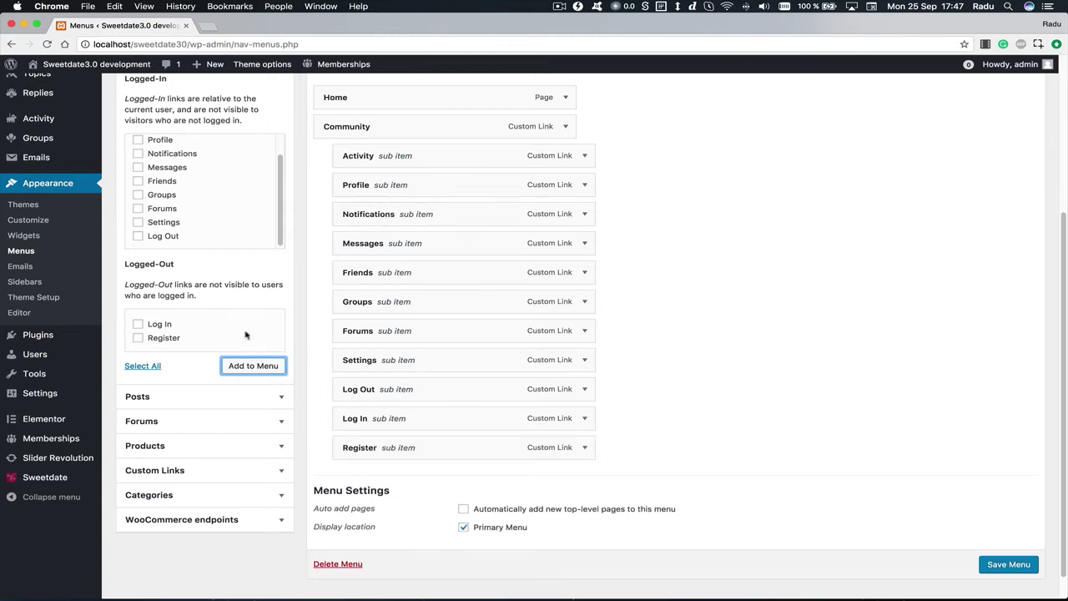
# Add a custom link with the URL # and the text Forums to MainMenu.
pyautogui.scroll(3, 292, 192)
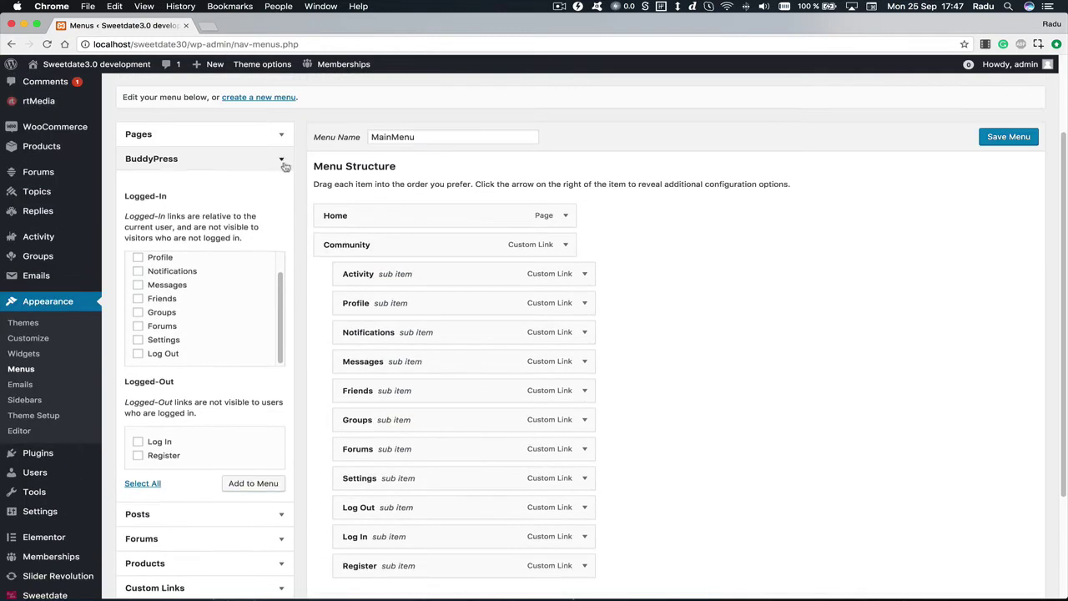
pyautogui.click(283, 159)
pyautogui.click(278, 208)
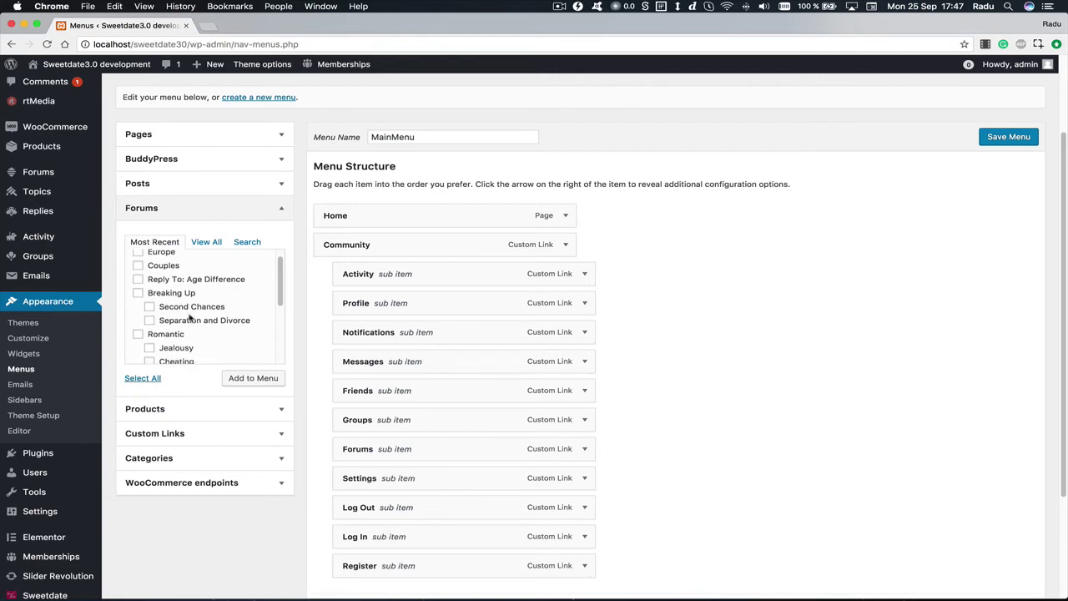
pyautogui.click(191, 433)
pyautogui.click(219, 292)
pyautogui.tripleClick(218, 291)
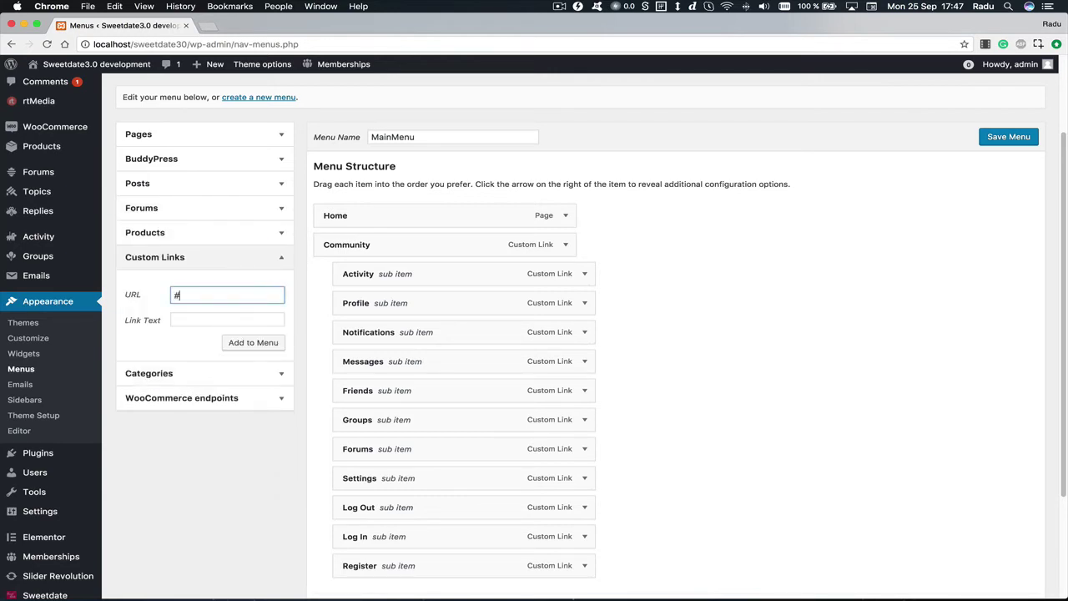
pyautogui.press('Tab')
pyautogui.write('F')
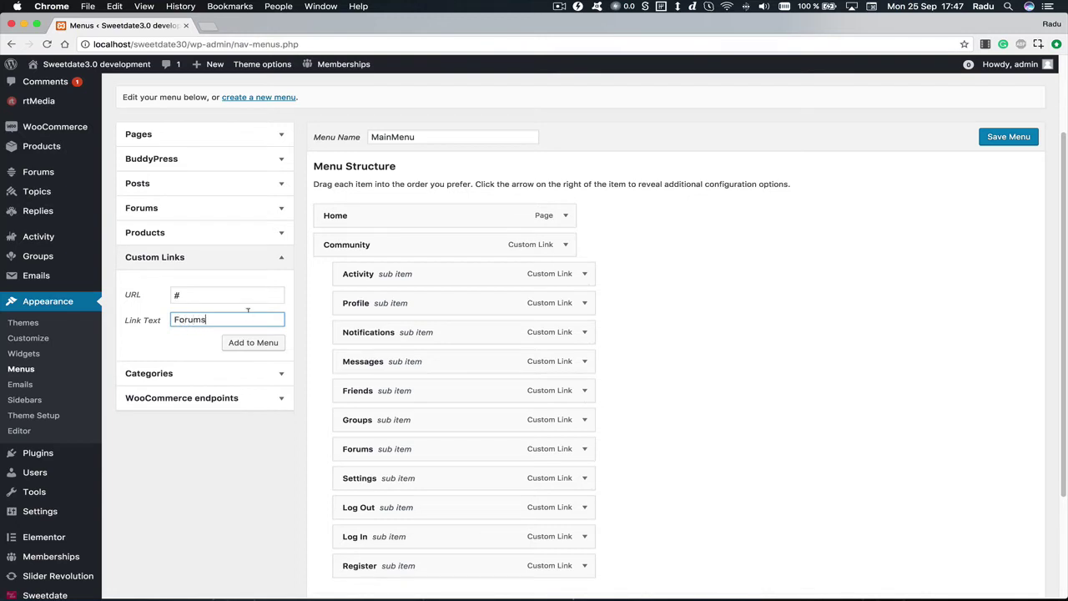
pyautogui.click(253, 342)
# Add the forum entries Europe, Couples and Reply To: Age Difference to MainMenu and nest them as sub items under the top-level Forums item.
pyautogui.click(254, 233)
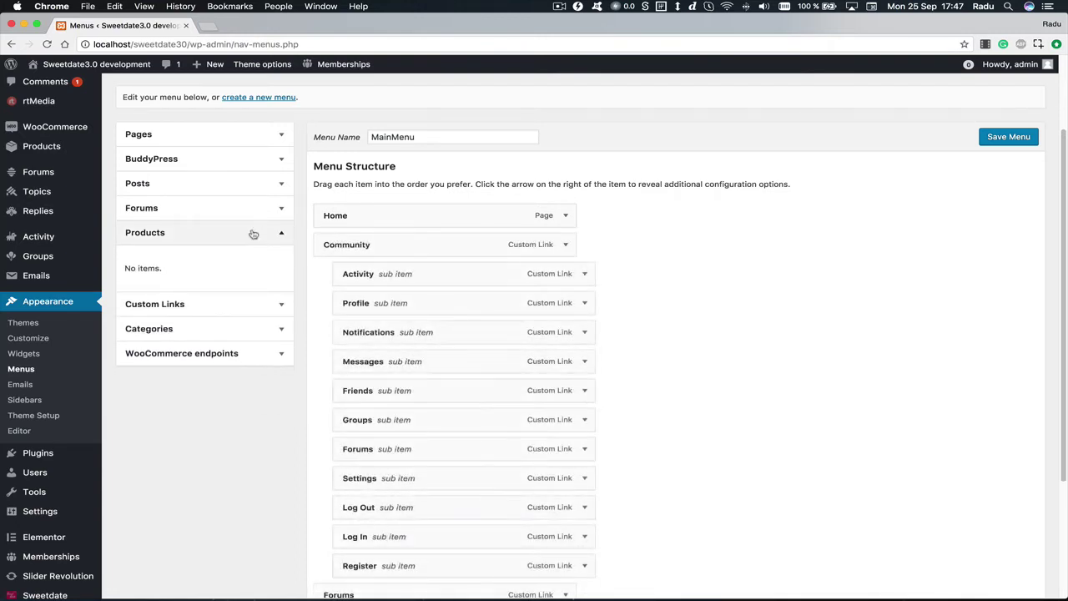
pyautogui.click(242, 210)
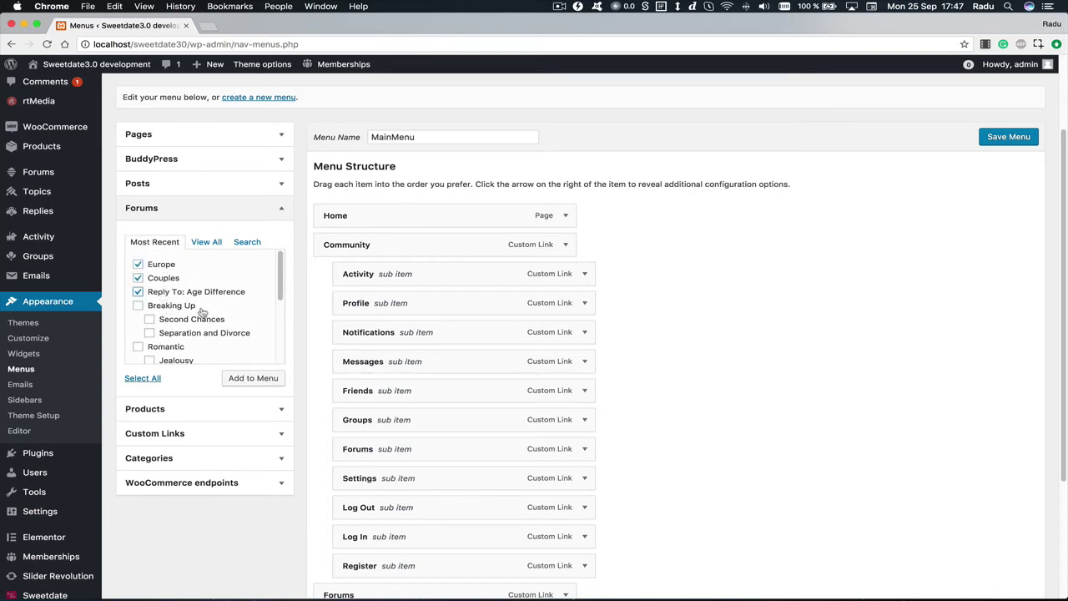
pyautogui.click(247, 377)
pyautogui.scroll(-3, 531, 360)
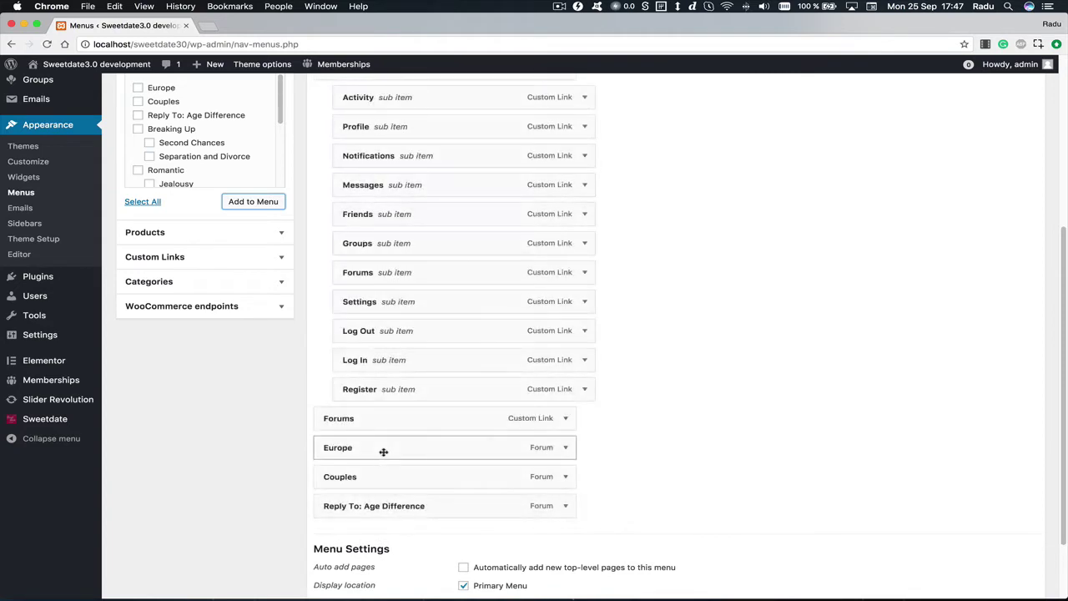
pyautogui.moveTo(381, 448); pyautogui.dragTo(399, 449)
pyautogui.moveTo(409, 480); pyautogui.dragTo(434, 506)
# Add a custom link with the URL # and the text Features to MainMenu.
pyautogui.scroll(5, 549, 419)
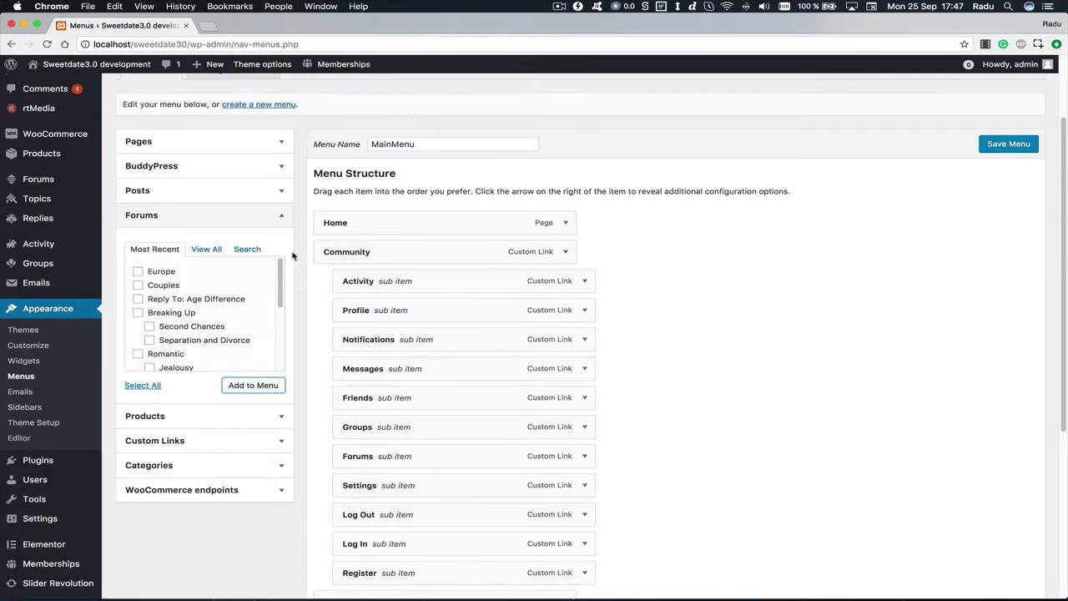
pyautogui.click(283, 217)
pyautogui.click(282, 217)
pyautogui.click(283, 217)
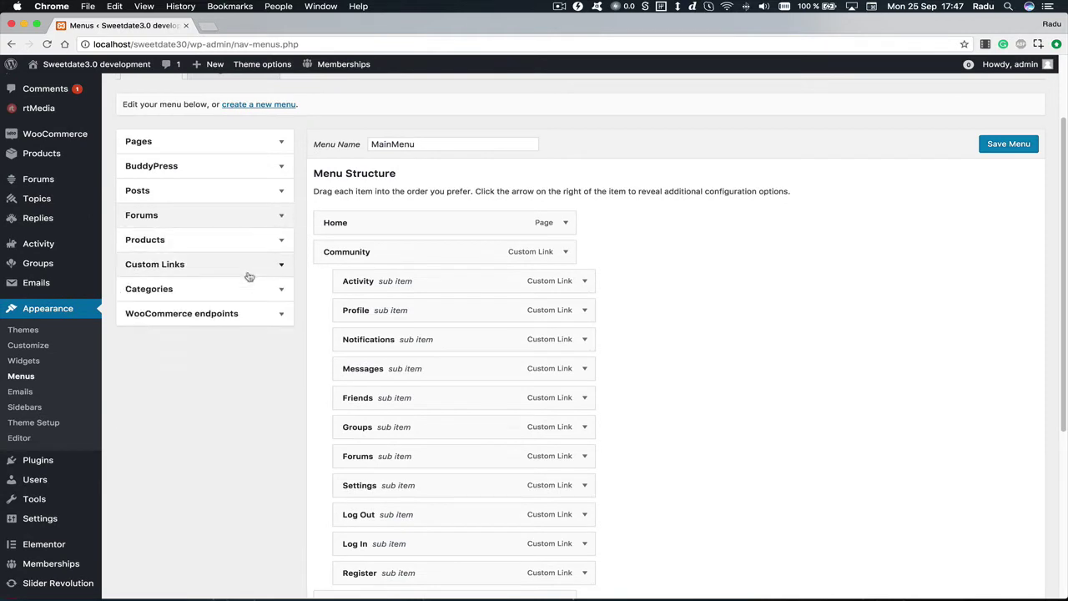
pyautogui.click(246, 267)
pyautogui.tripleClick(204, 302)
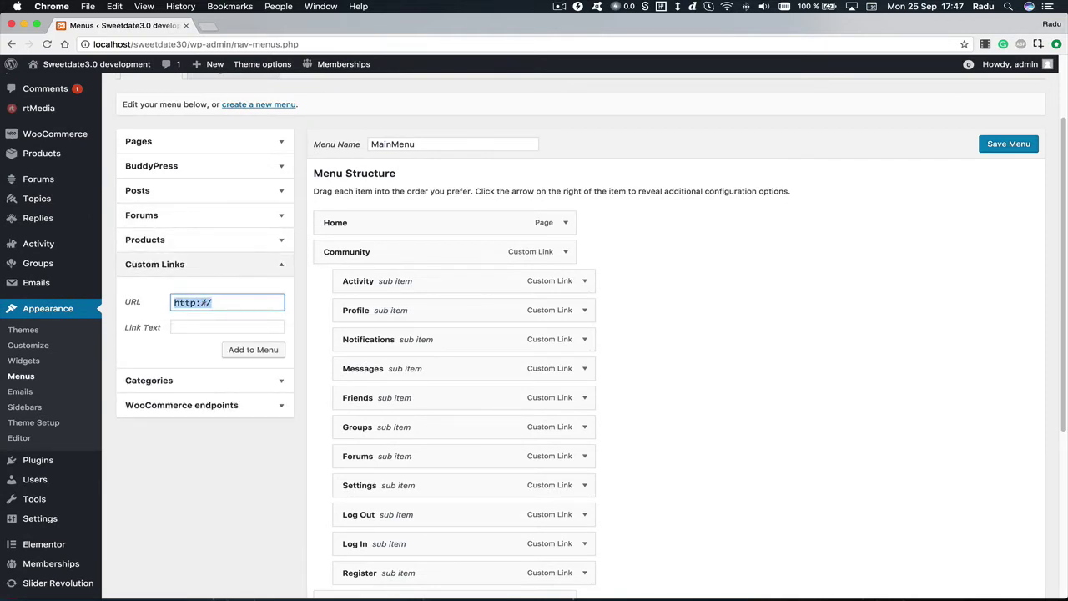
pyautogui.write('#')
pyautogui.press('Tab')
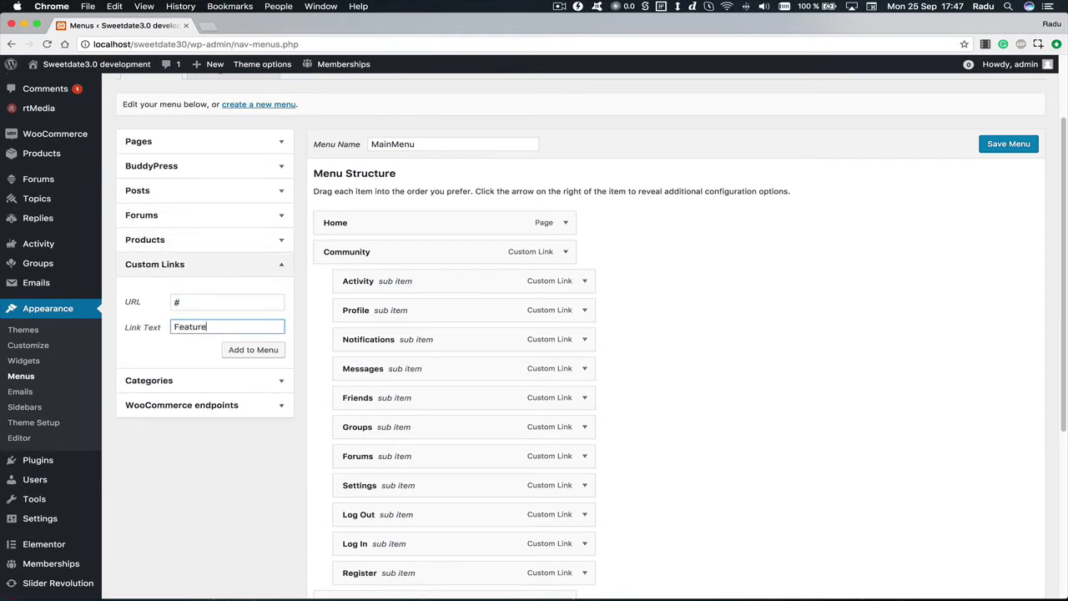
pyautogui.click(254, 349)
pyautogui.scroll(-5, 490, 361)
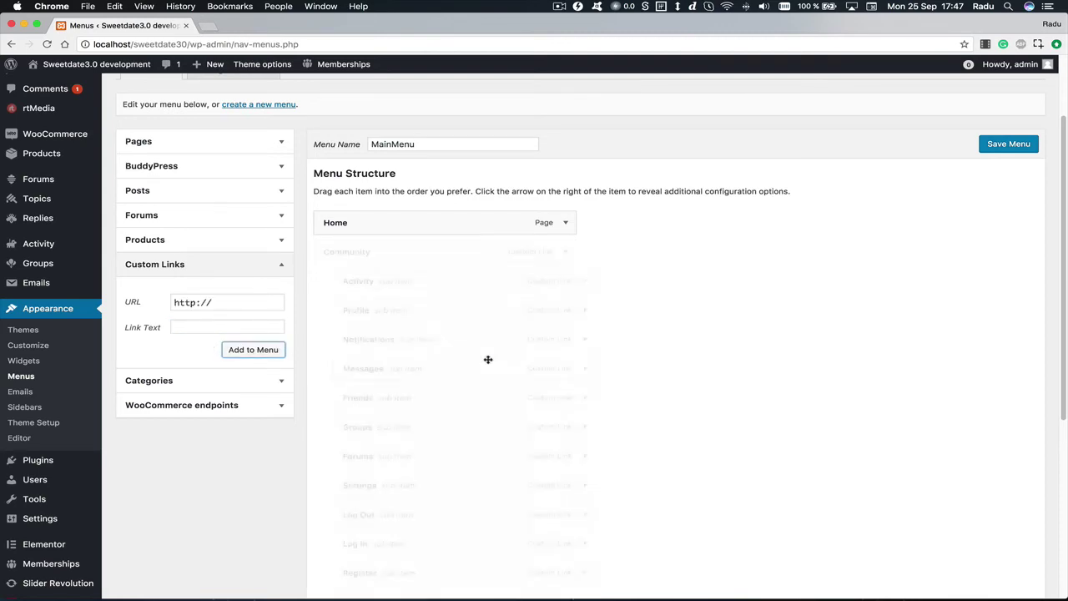
# Add the pages Left Sidebar Template, Right Sidebar Template, Full Width Template, Reasons to join, Layout, Icons, Posts Carousel and Image Slider to MainMenu.
pyautogui.scroll(8, 472, 395)
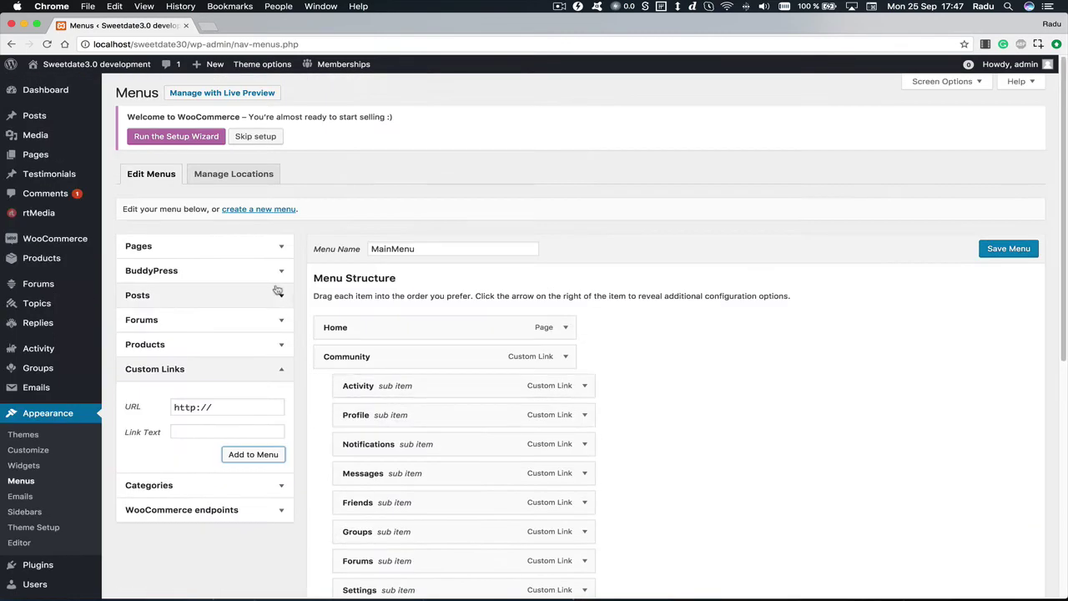
pyautogui.click(266, 249)
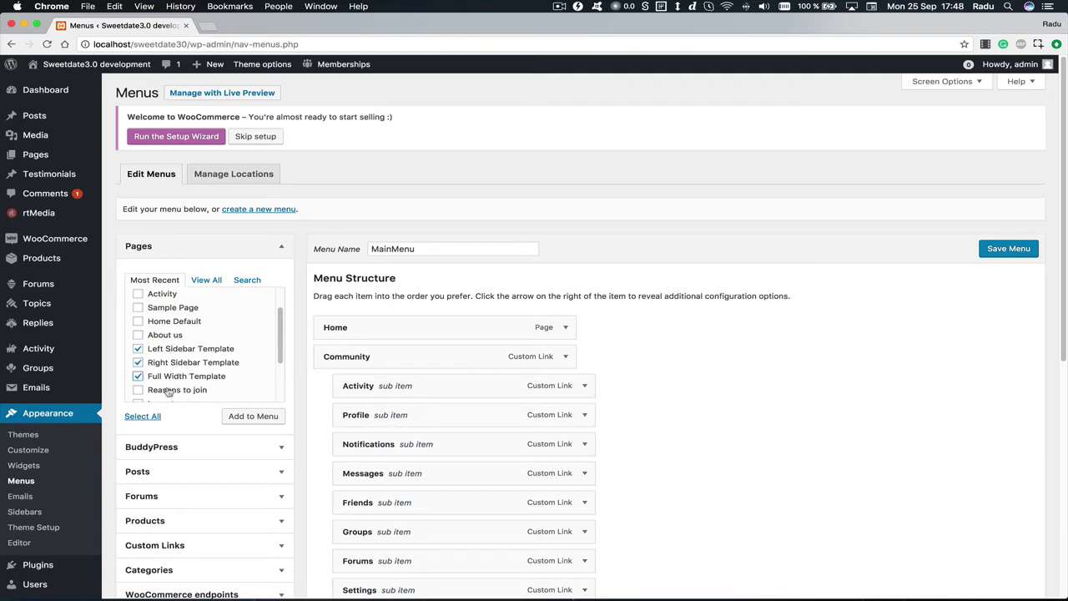
pyautogui.scroll(-3, 192, 384)
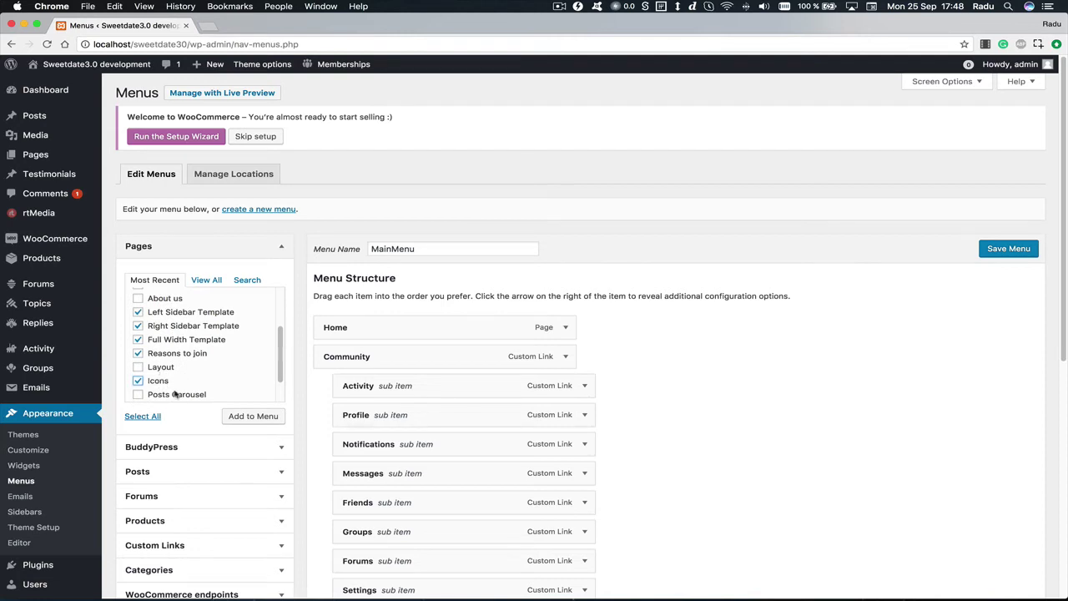
pyautogui.click(174, 395)
pyautogui.scroll(-1, 193, 386)
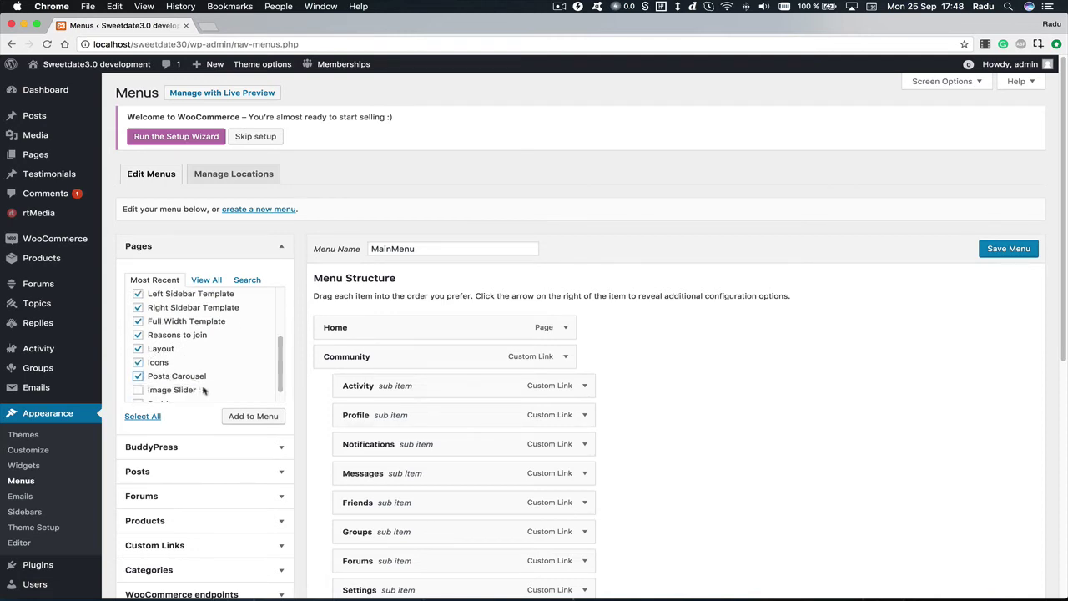
pyautogui.click(203, 391)
pyautogui.scroll(-2, 203, 389)
pyautogui.click(230, 378)
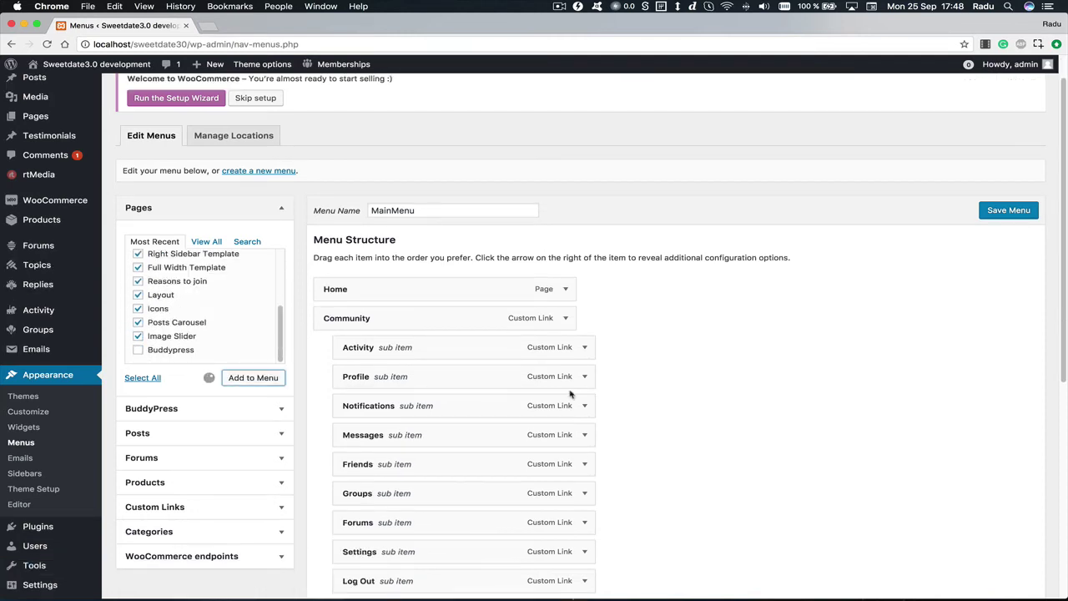
# Nest the eight added pages, from Left Sidebar Template to Image Slider, as sub items under Features.
pyautogui.scroll(-5, 566, 393)
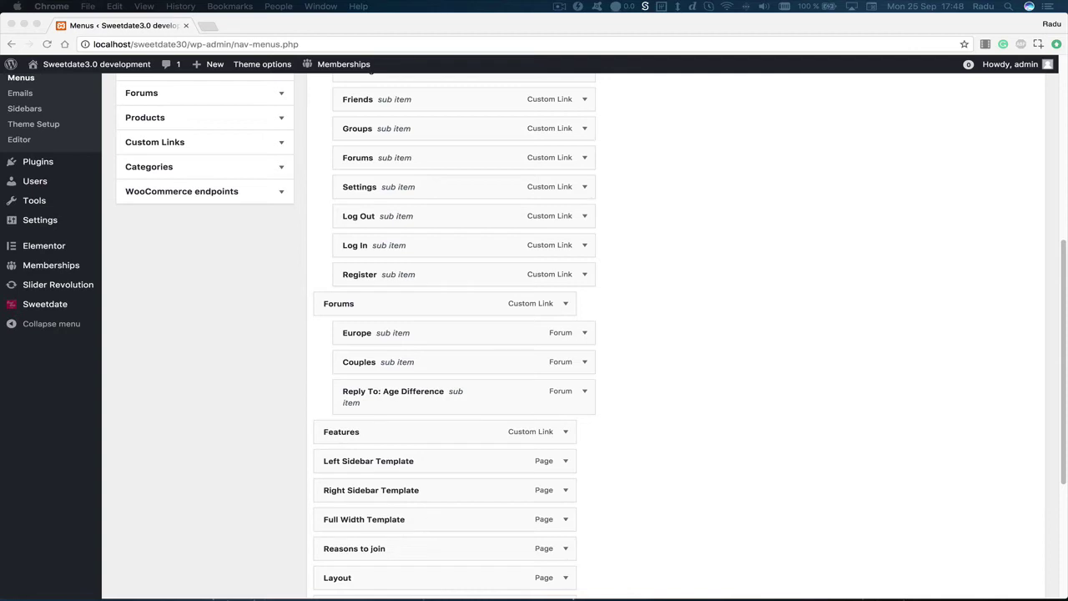
pyautogui.scroll(-2, 420, 408)
pyautogui.scroll(-1, 386, 374)
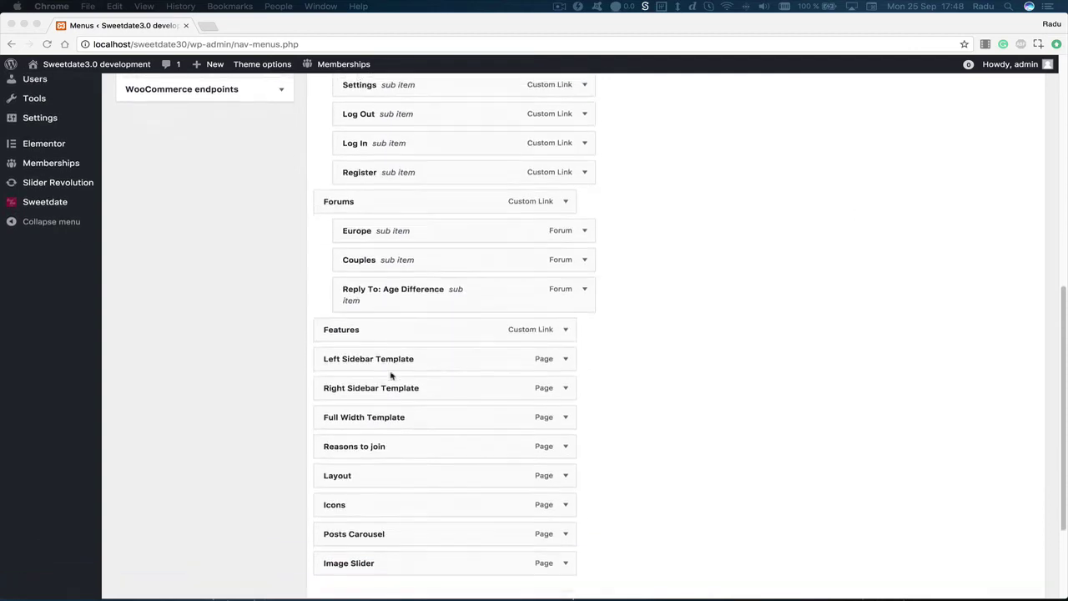
pyautogui.moveTo(395, 358); pyautogui.dragTo(418, 415)
pyautogui.moveTo(409, 447); pyautogui.dragTo(448, 474)
pyautogui.moveTo(430, 504); pyautogui.dragTo(448, 504)
pyautogui.moveTo(426, 535); pyautogui.dragTo(455, 561)
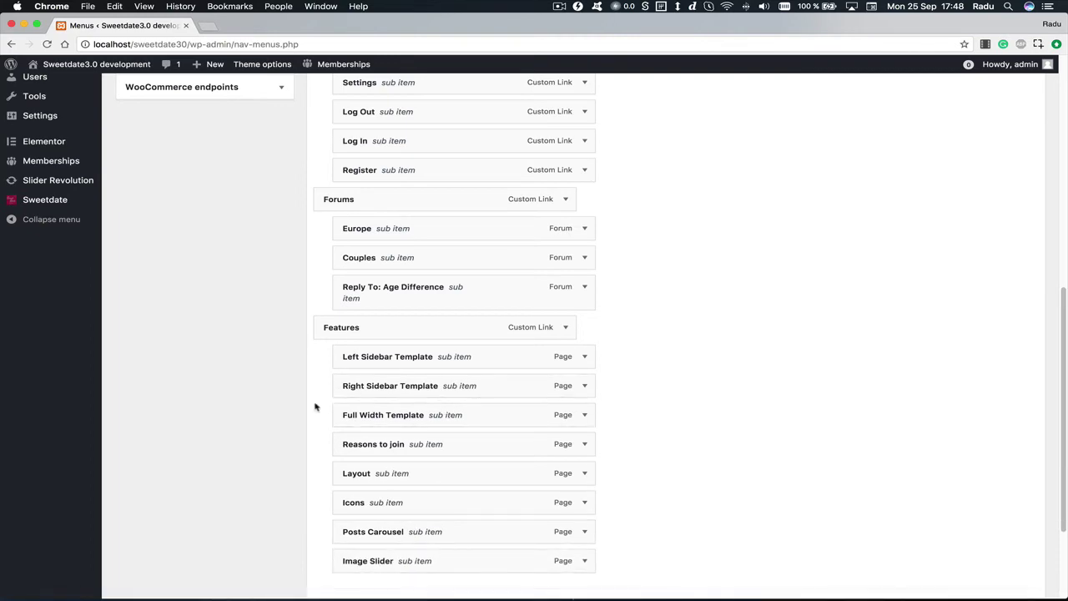
# Search the pages for "contac" and add the Contact page to the end of MainMenu as a top-level item.
pyautogui.scroll(10, 243, 376)
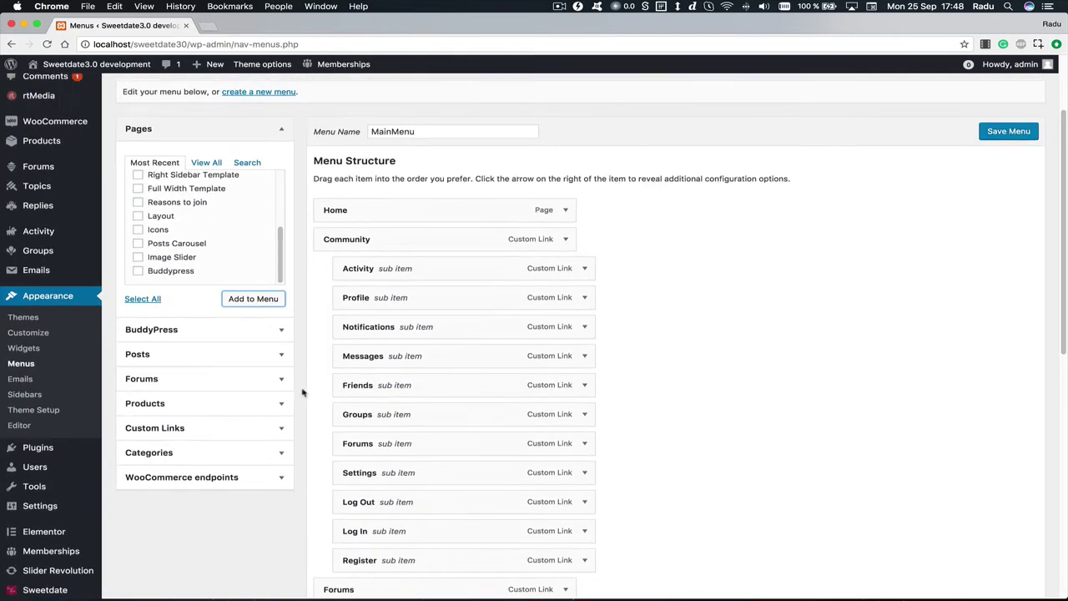
pyautogui.scroll(-5, 303, 387)
pyautogui.scroll(7, 303, 387)
pyautogui.click(243, 268)
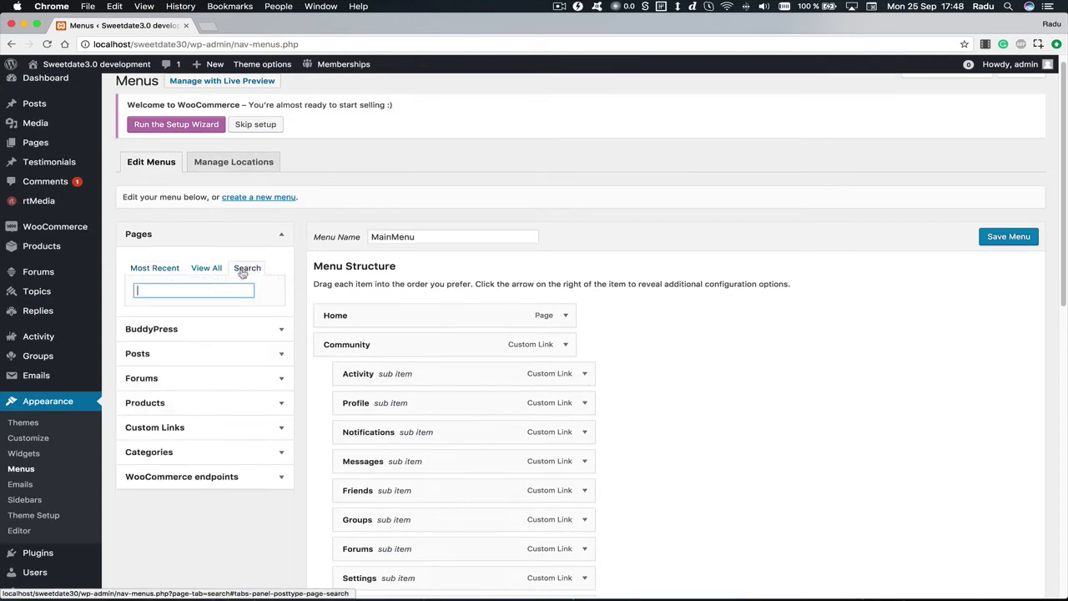
pyautogui.write('contac')
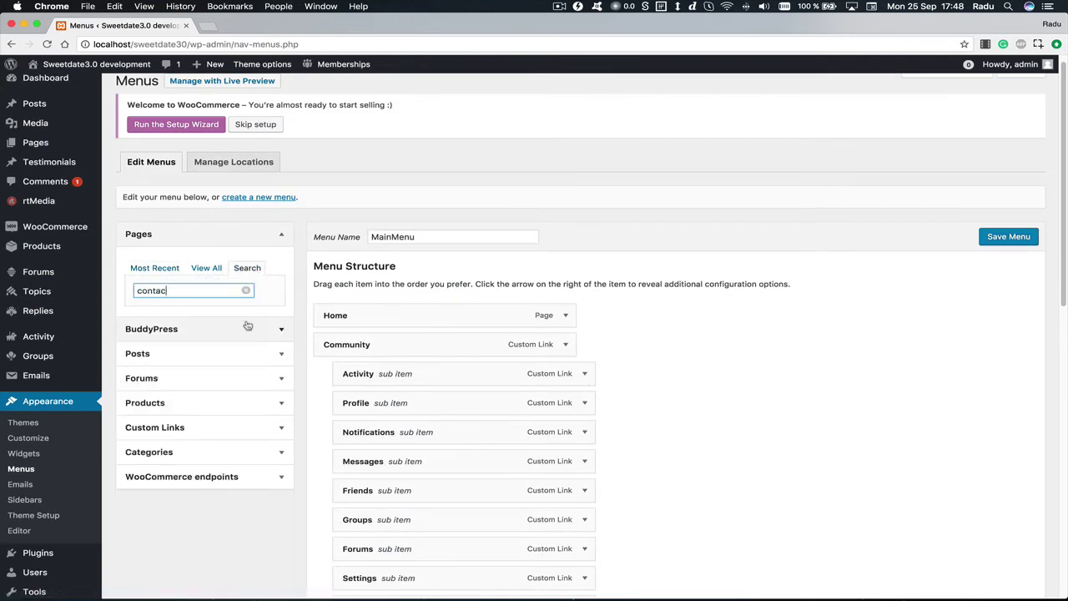
pyautogui.click(164, 316)
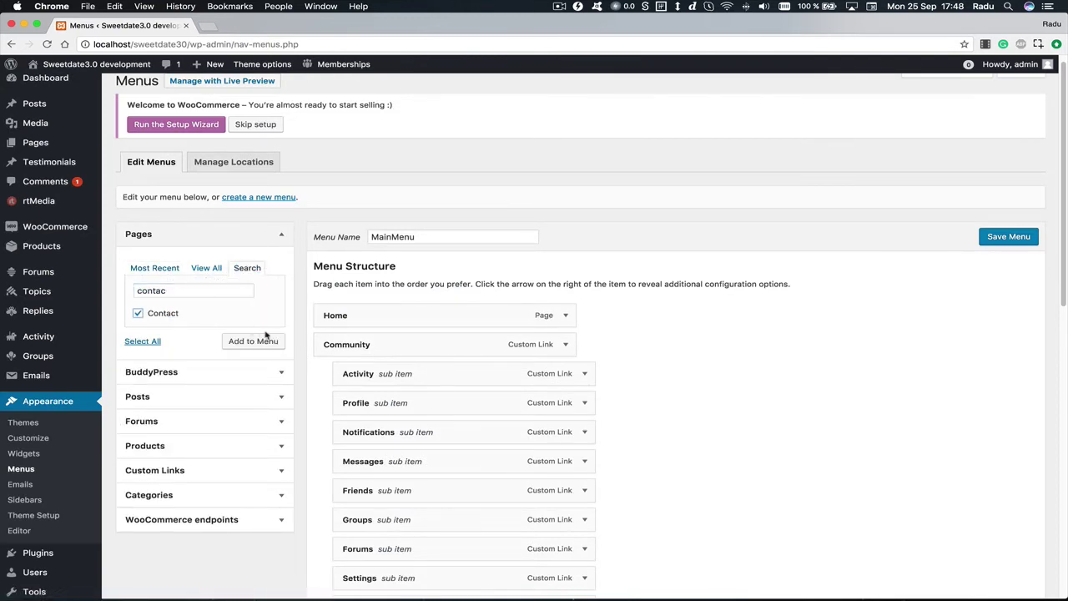
pyautogui.click(256, 344)
pyautogui.scroll(-15, 334, 338)
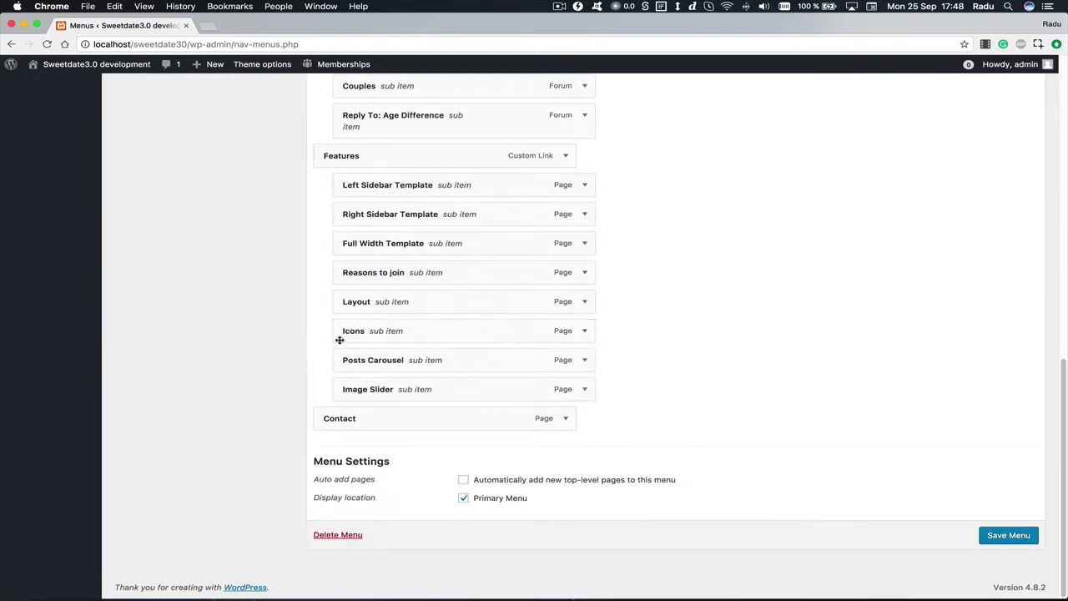
# Save MainMenu and check its navigation and submenus on the site's front page.
pyautogui.scroll(15, 387, 410)
pyautogui.click(1002, 250)
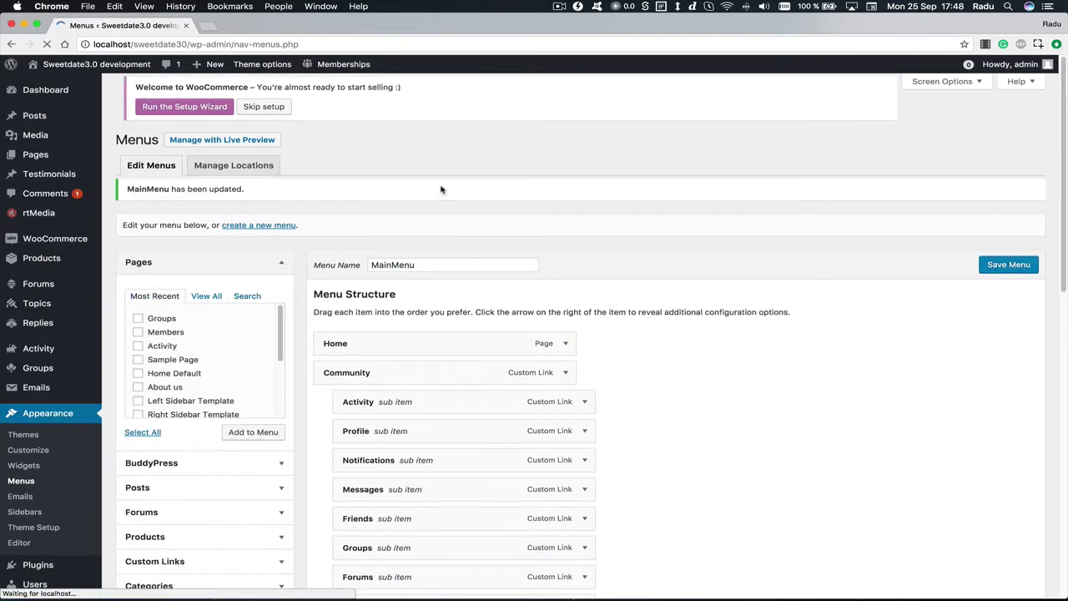
pyautogui.moveTo(74, 69)
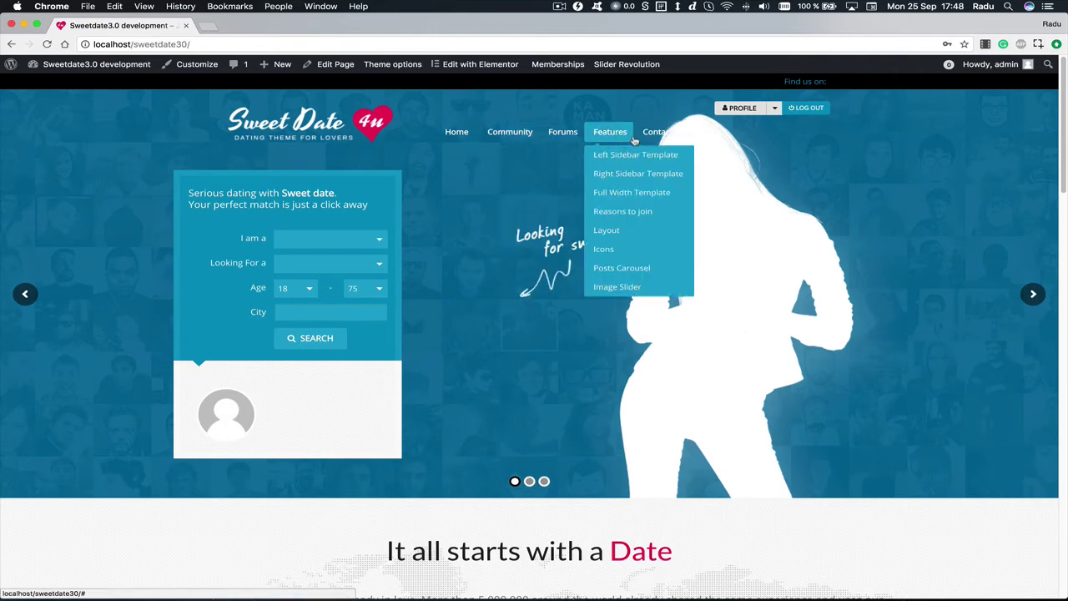
# Return to the admin dashboard and start a new membership level named 15 Days Trial in Memberships.
pyautogui.click(83, 86)
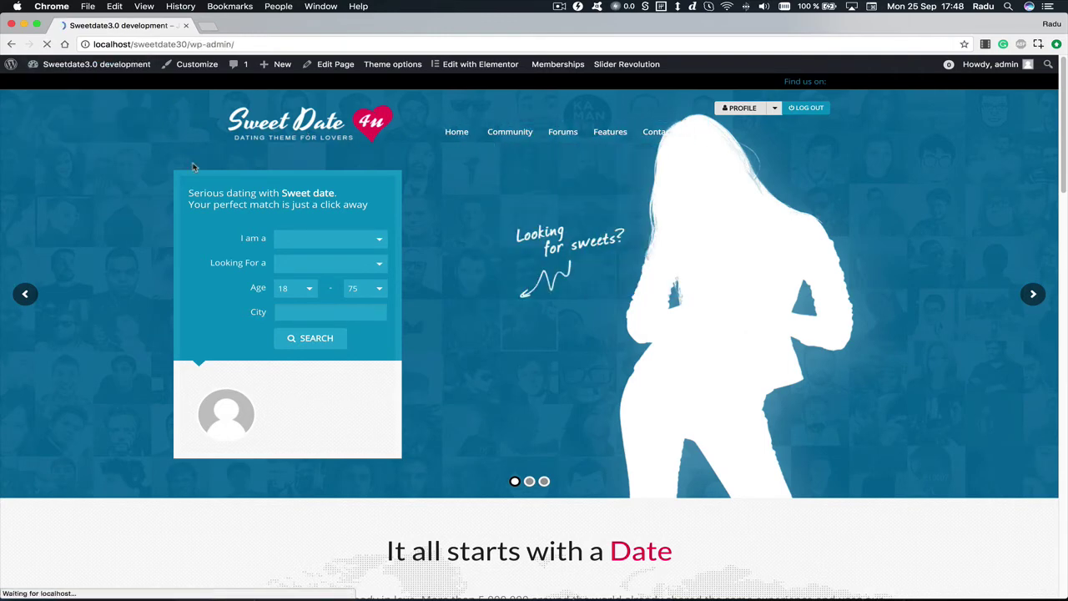
pyautogui.scroll(-8, 156, 264)
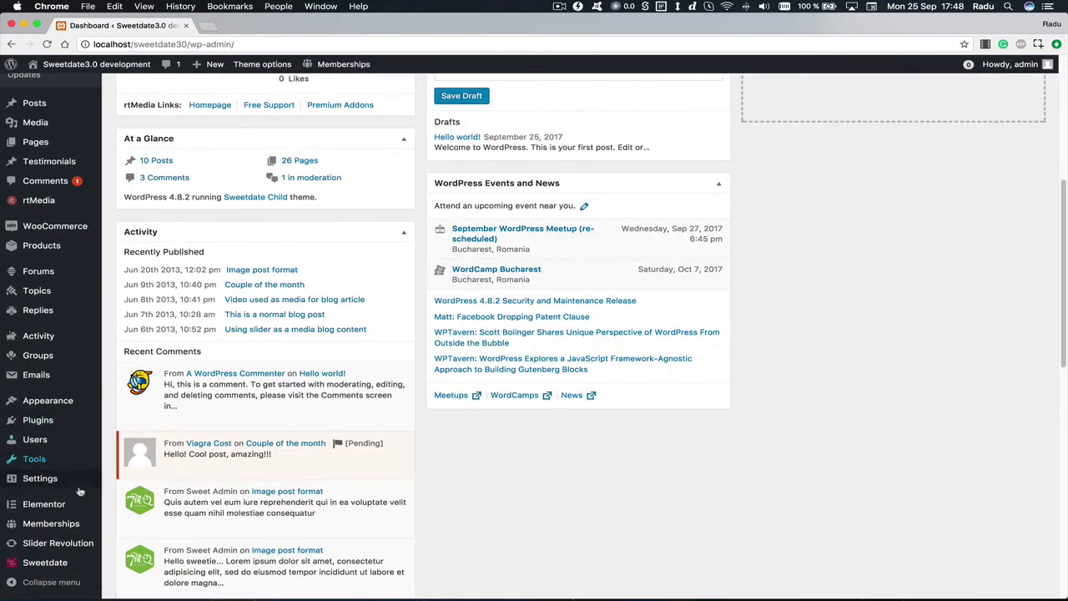
pyautogui.click(50, 523)
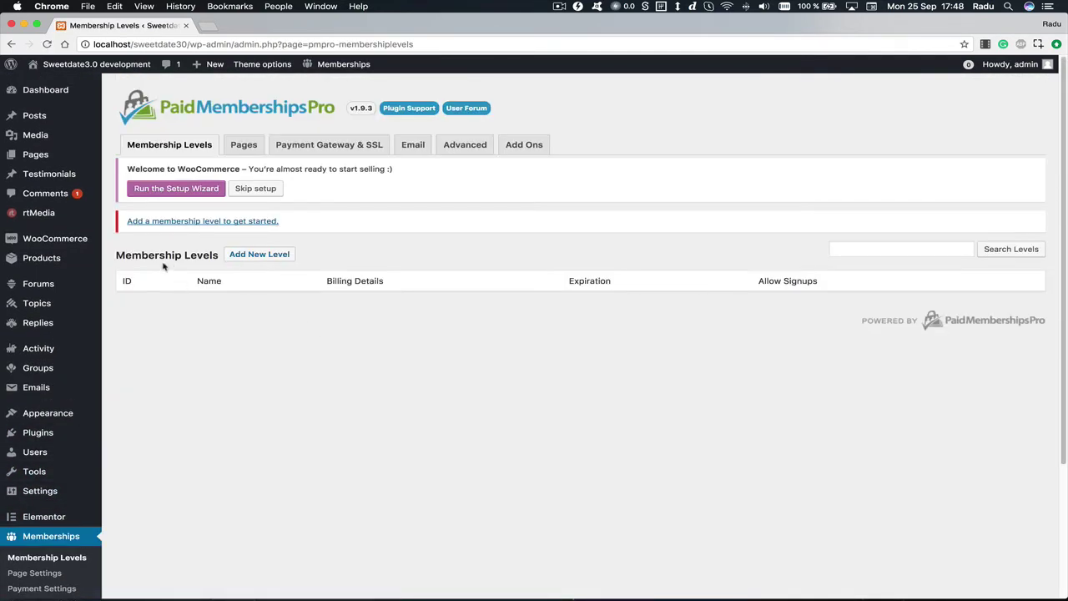
pyautogui.click(259, 254)
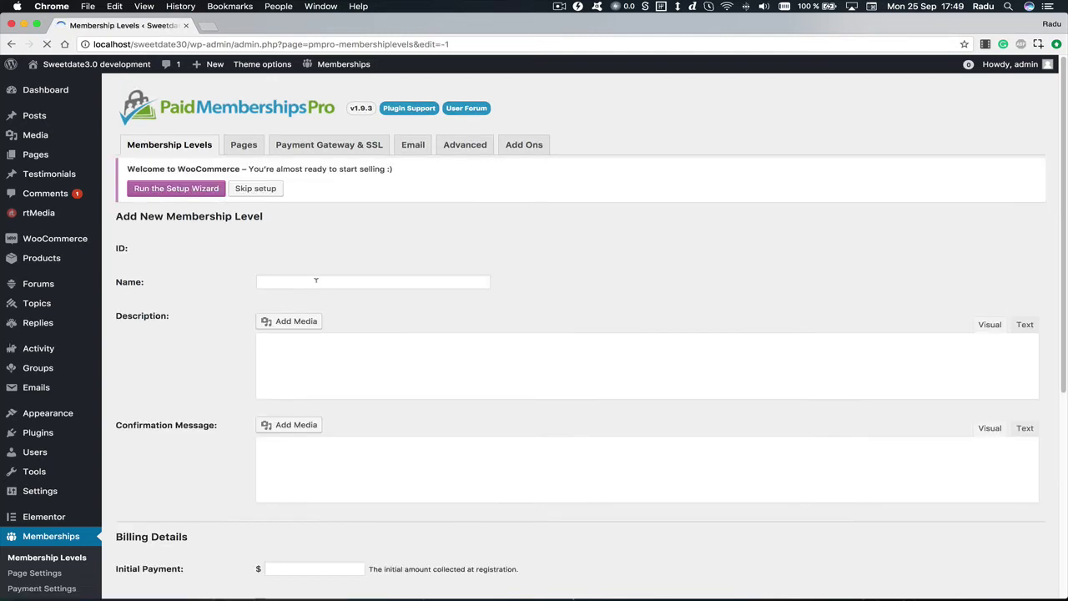
pyautogui.click(322, 283)
pyautogui.write('14')
pyautogui.press('BackSpace')
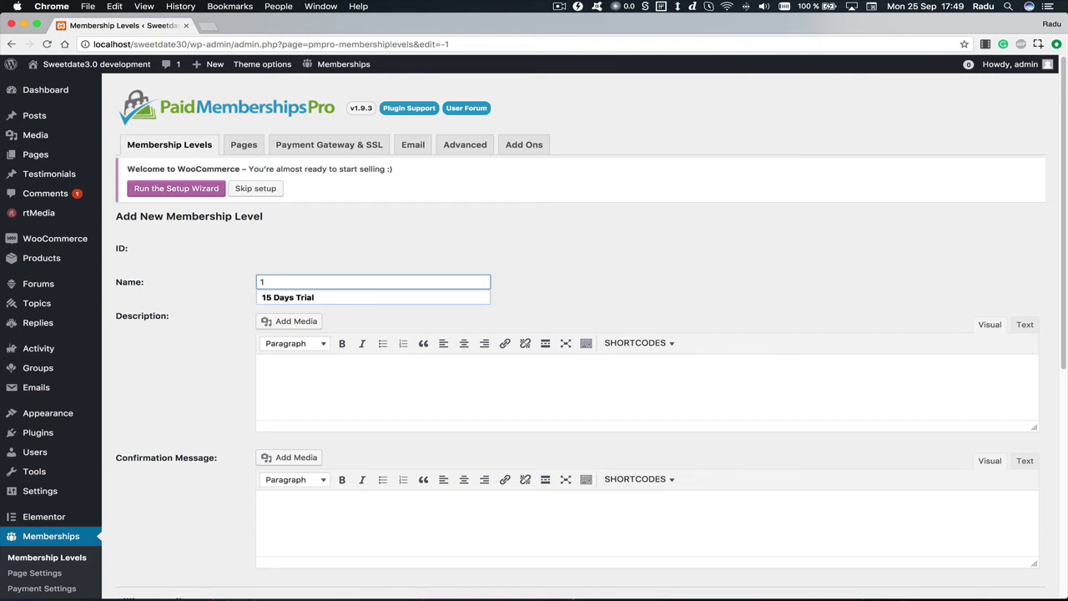
pyautogui.press('Down')
pyautogui.press('Tab')
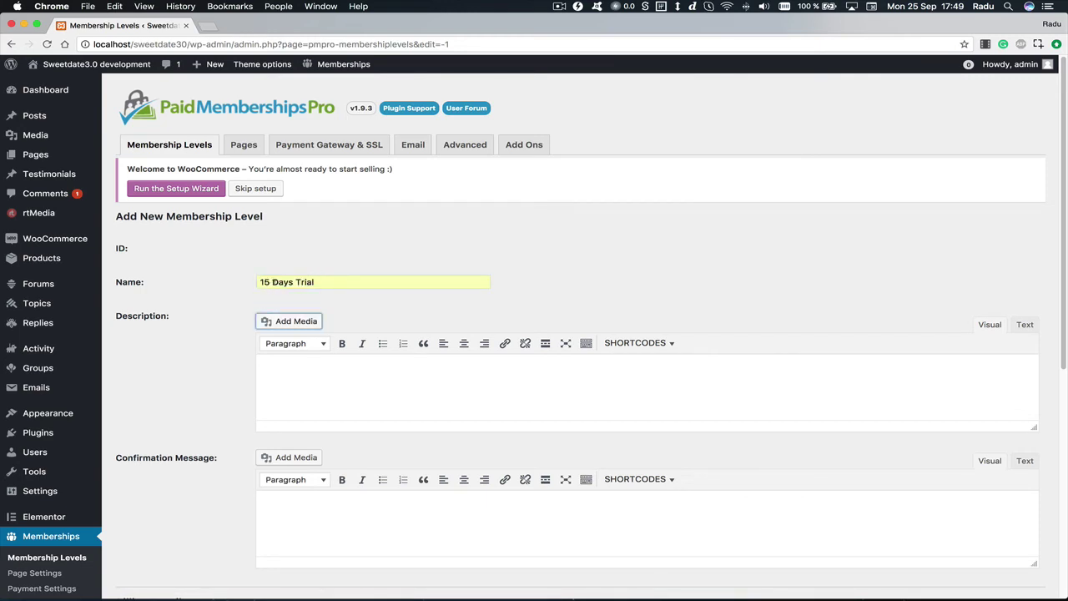
# Set the initial payment of the 15 Days Trial level to $0.
pyautogui.scroll(-2, 326, 310)
pyautogui.click(345, 440)
pyautogui.scroll(-3, 362, 436)
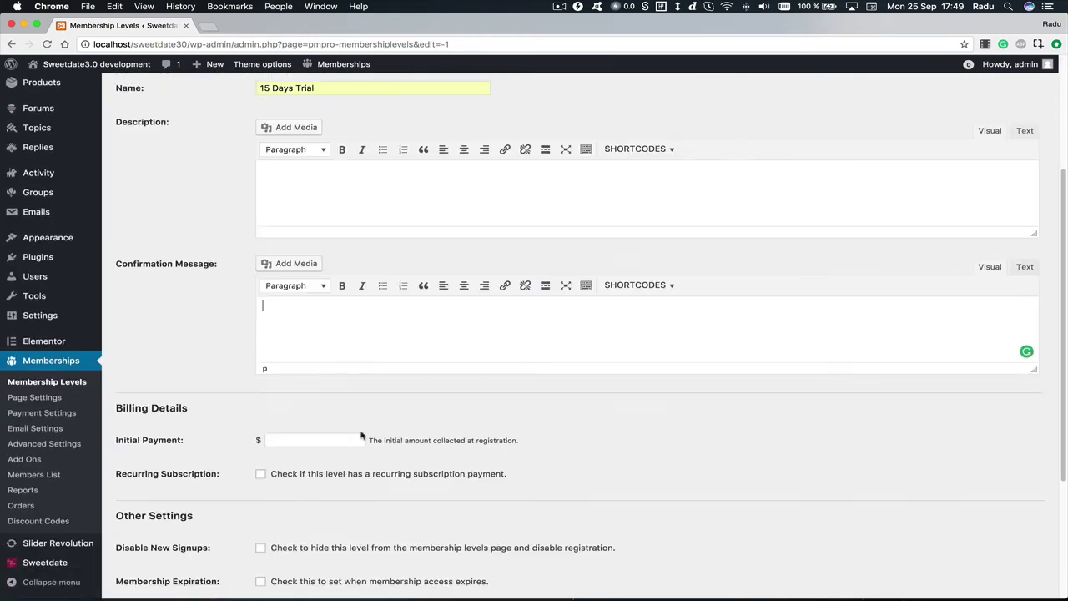
pyautogui.write('0')
pyautogui.scroll(-3, 288, 412)
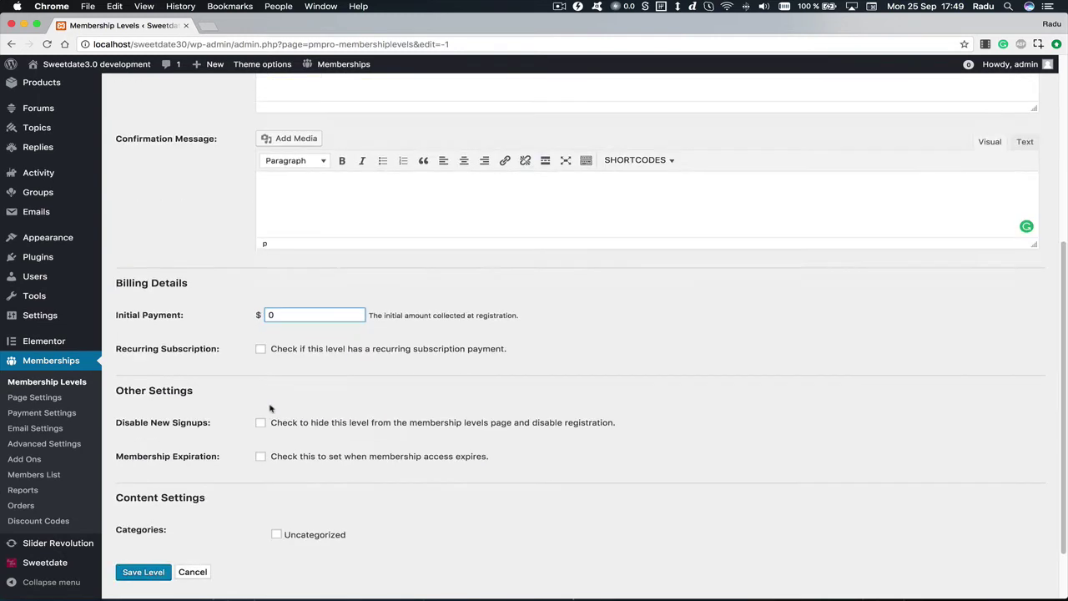
# Save the 15 Days Trial level and start a new membership level named Silver.
pyautogui.click(140, 571)
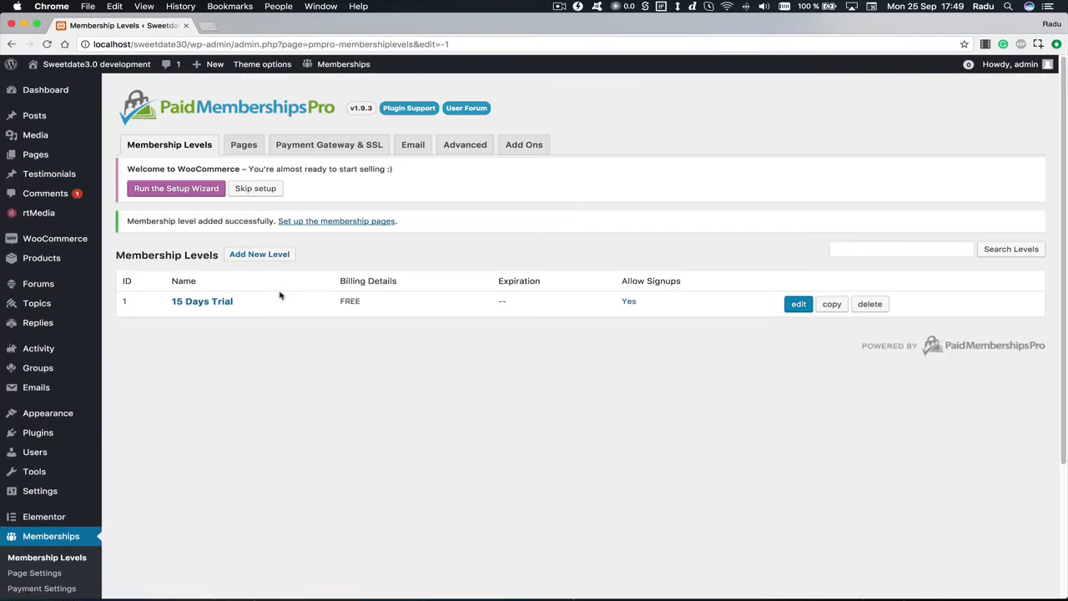
pyautogui.click(262, 254)
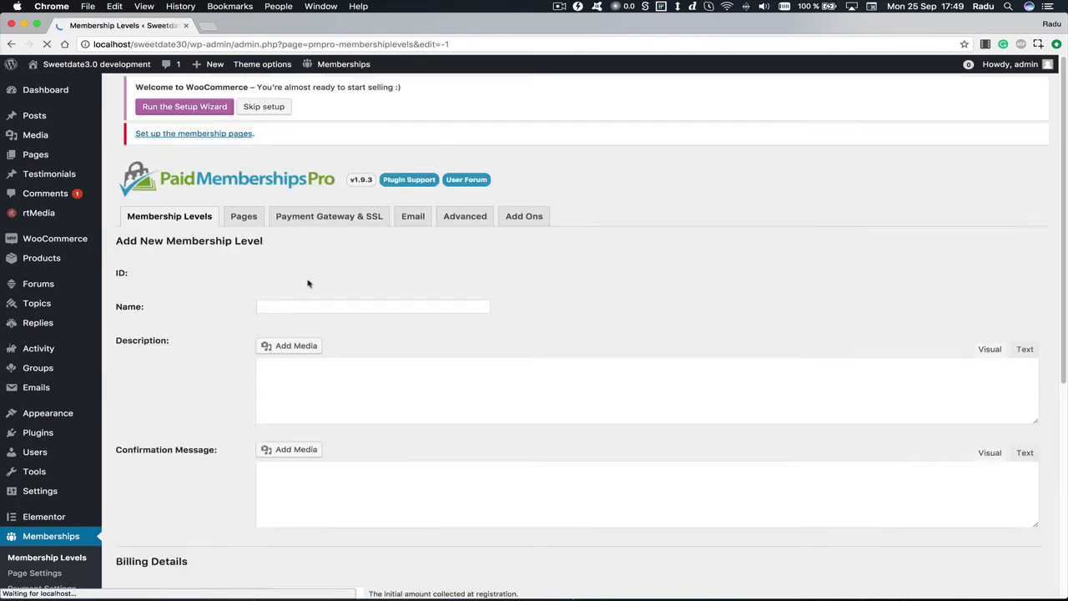
pyautogui.click(289, 312)
pyautogui.write('Silver')
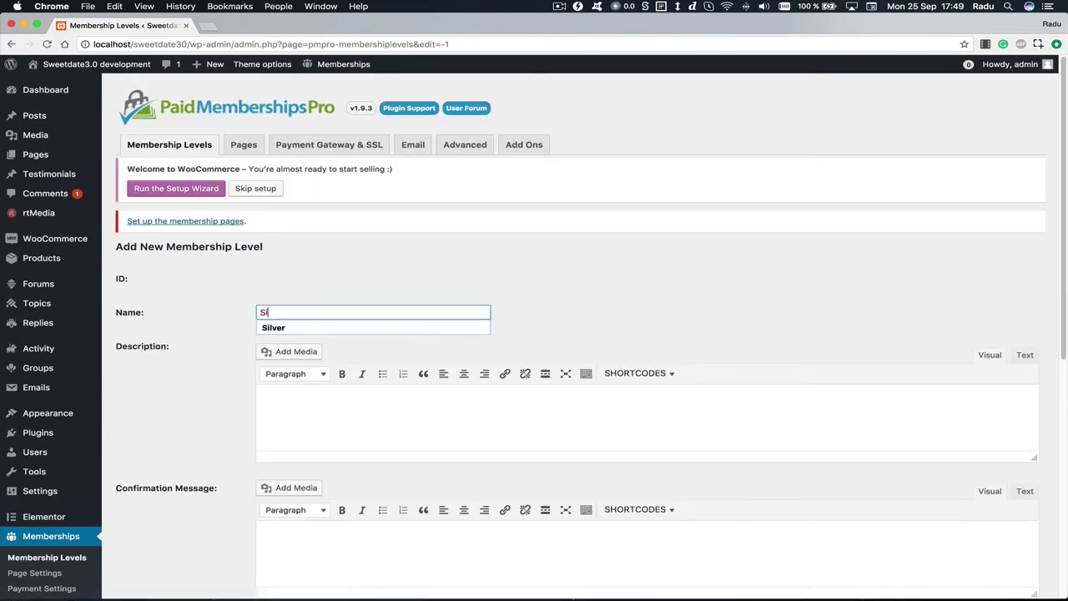
# Set the initial payment of the Silver level to $5 and save the level.
pyautogui.scroll(-3, 294, 313)
pyautogui.scroll(-3, 300, 375)
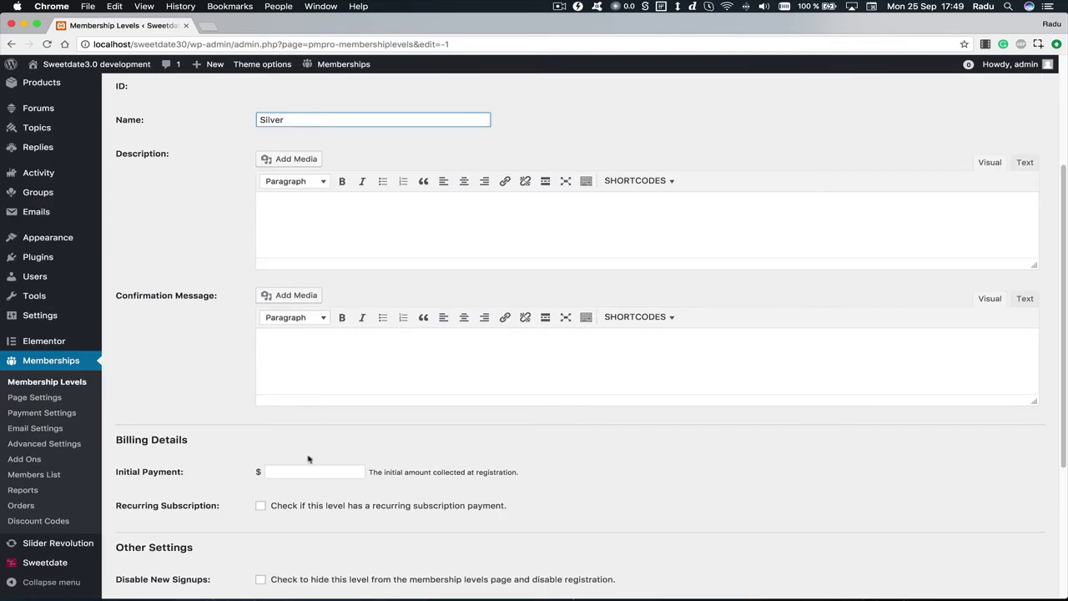
pyautogui.click(310, 464)
pyautogui.write('5')
pyautogui.scroll(-6, 231, 514)
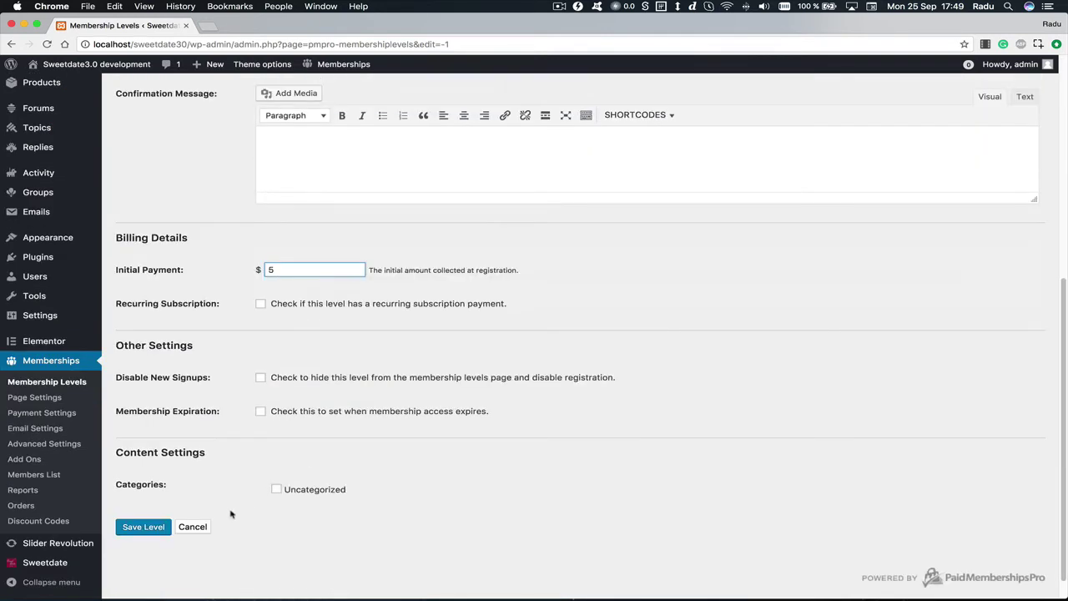
pyautogui.click(141, 528)
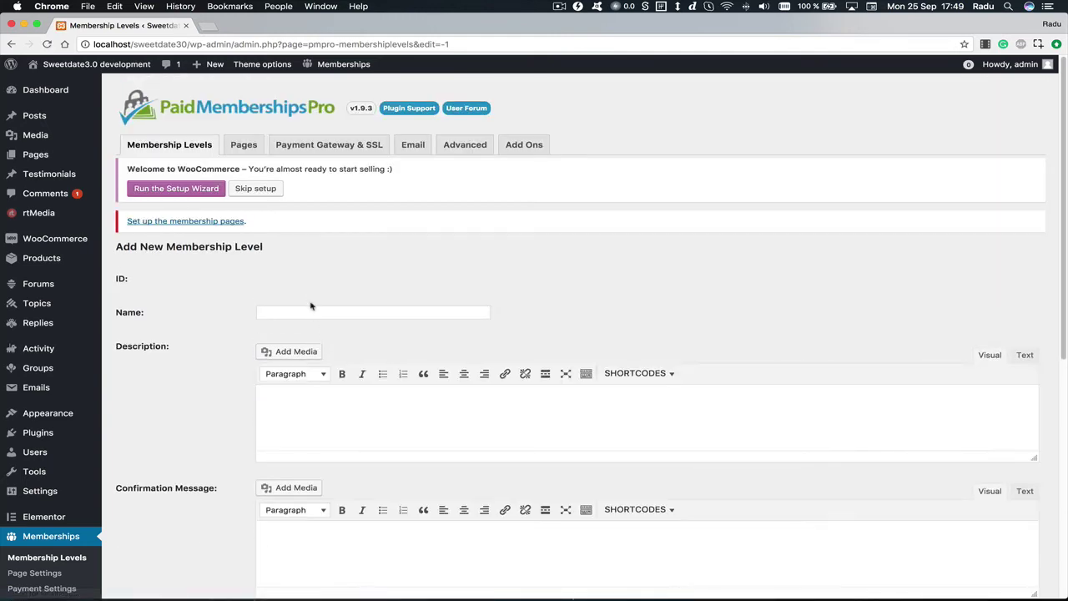
# Add a membership level named Gold with an initial payment of $15 and save it.
pyautogui.click(313, 313)
pyautogui.write('Go')
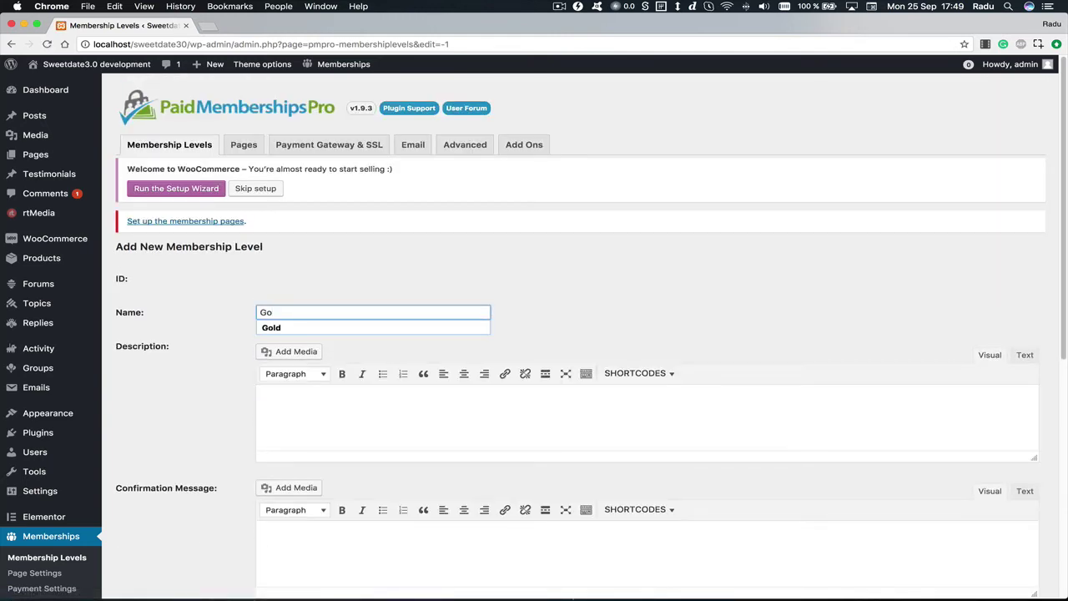
pyautogui.write('ld')
pyautogui.scroll(-5, 309, 361)
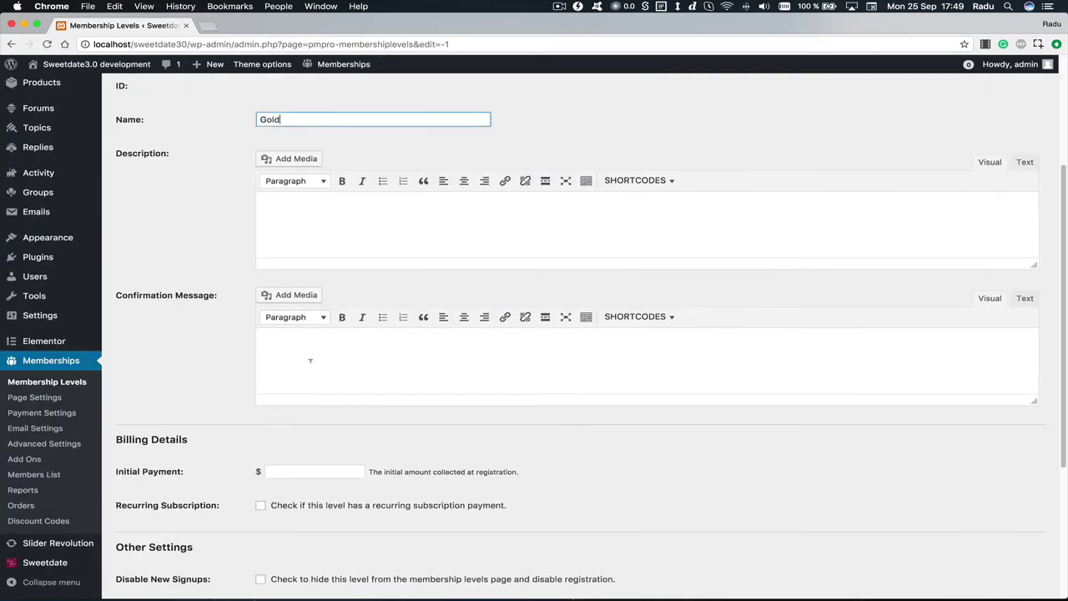
pyautogui.click(291, 470)
pyautogui.write('14')
pyautogui.scroll(-1, 313, 462)
pyautogui.scroll(-5, 305, 472)
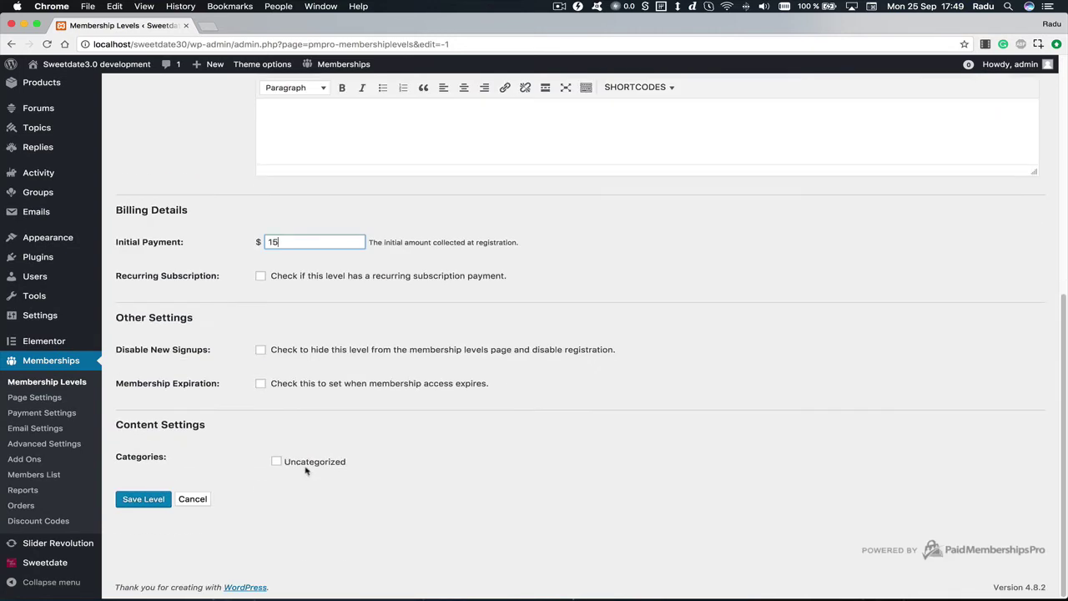
pyautogui.click(143, 499)
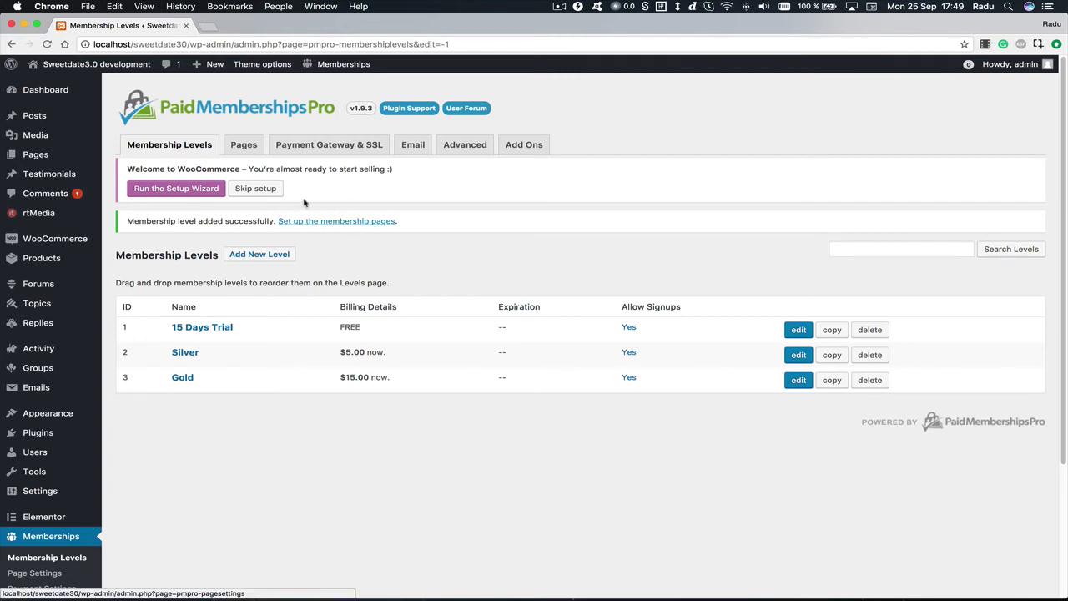
# Have Paid Memberships Pro generate and assign all its required pages in the page settings.
pyautogui.click(244, 144)
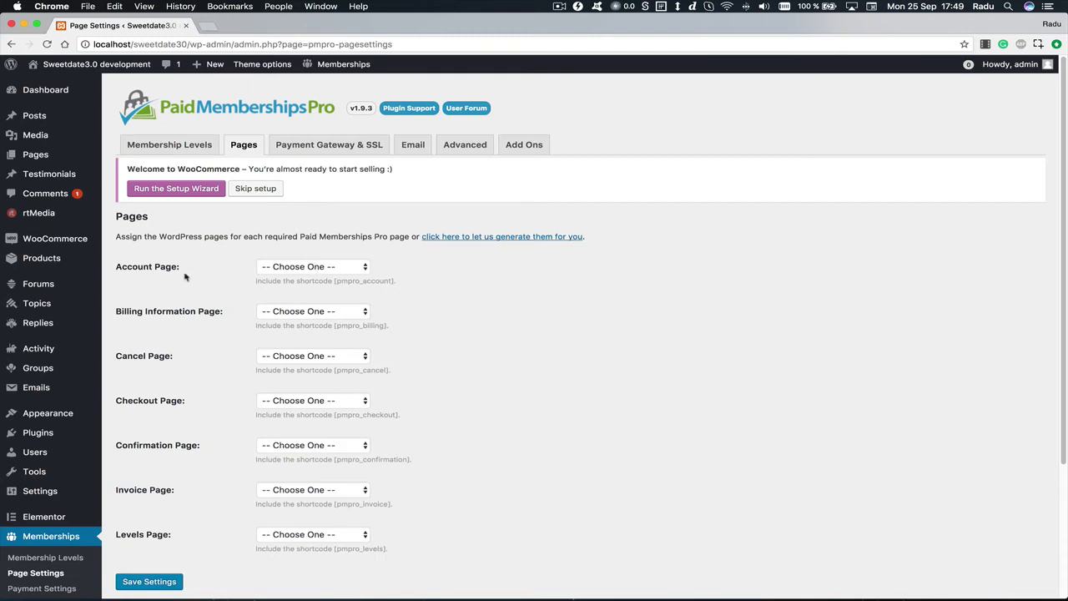
pyautogui.click(454, 237)
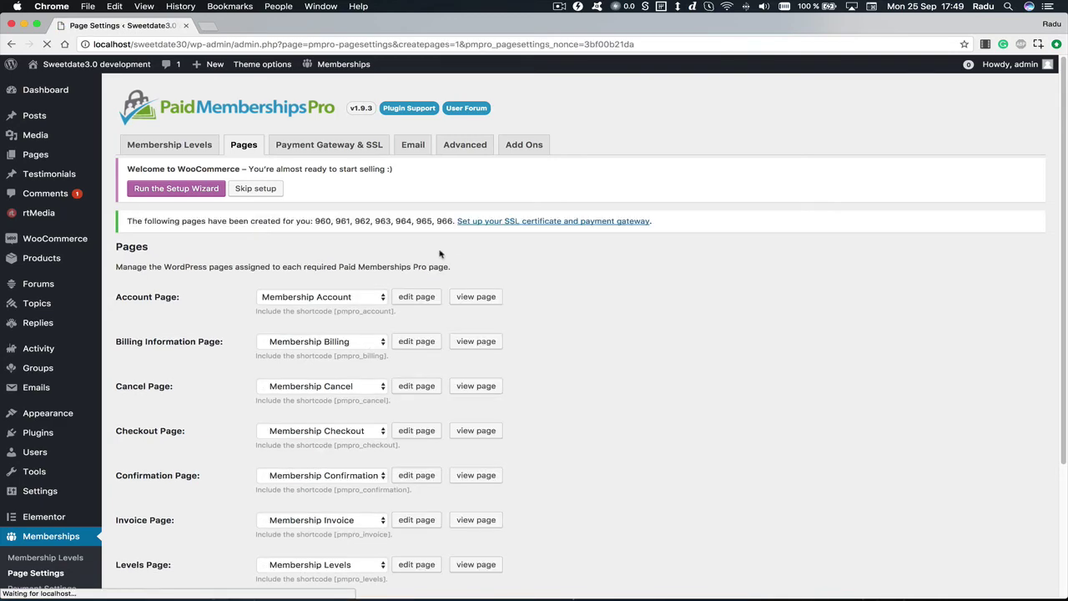
pyautogui.scroll(-4, 258, 305)
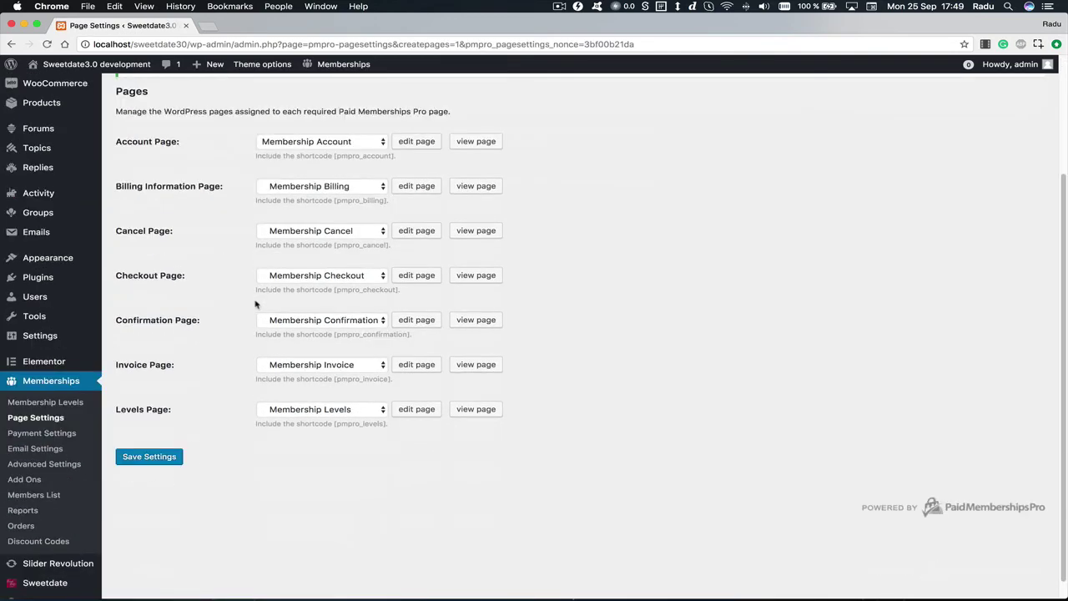
pyautogui.scroll(2, 272, 345)
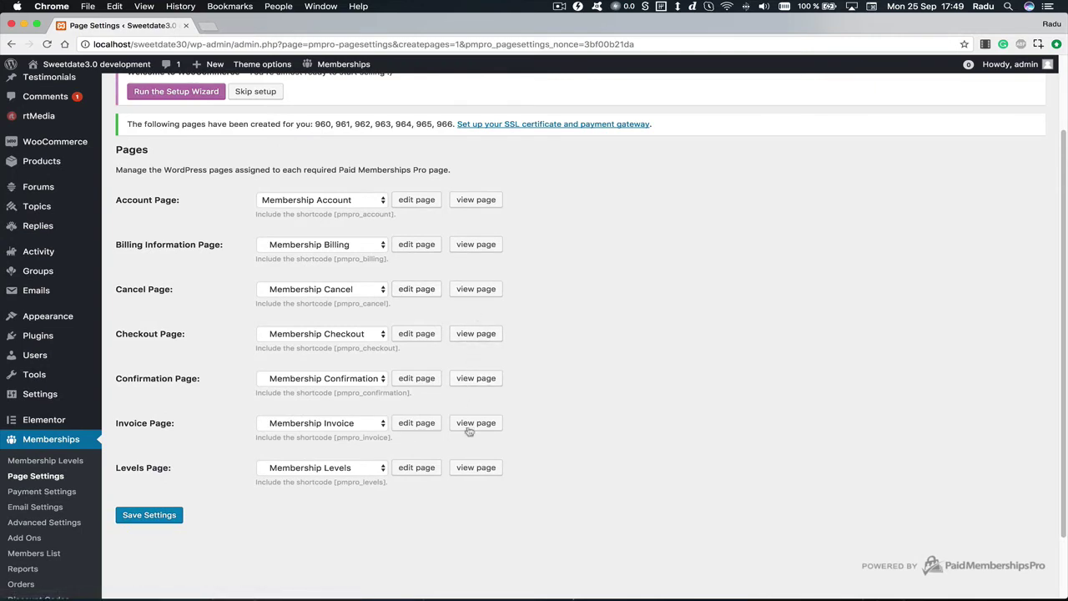
# Open the assigned Levels page in a new browser tab and review its pricing tables.
pyautogui.rightClick(475, 470)
pyautogui.click(508, 426)
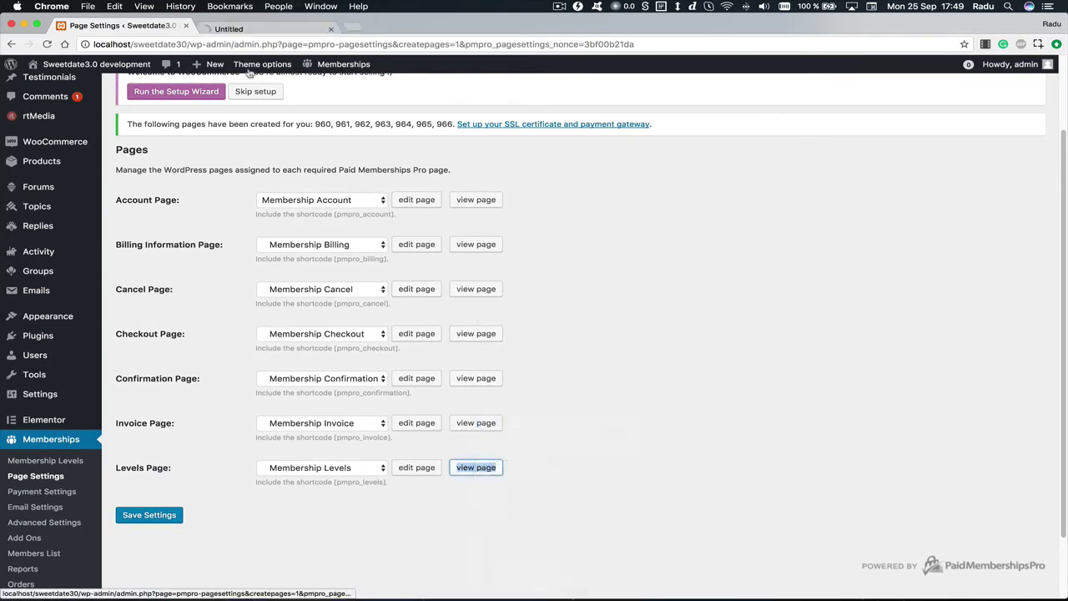
pyautogui.click(231, 26)
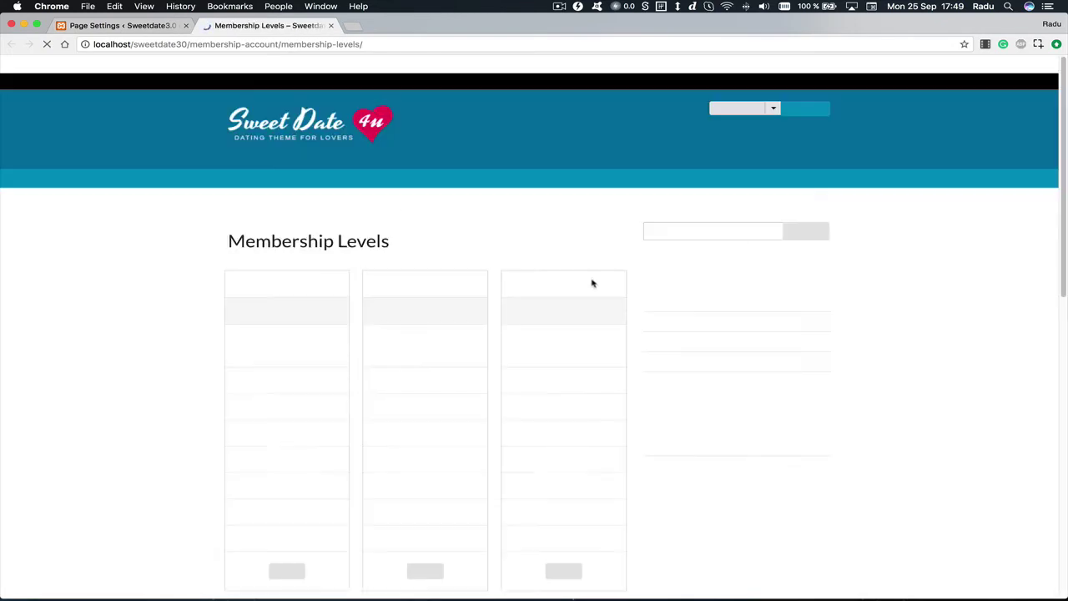
pyautogui.scroll(-2, 280, 251)
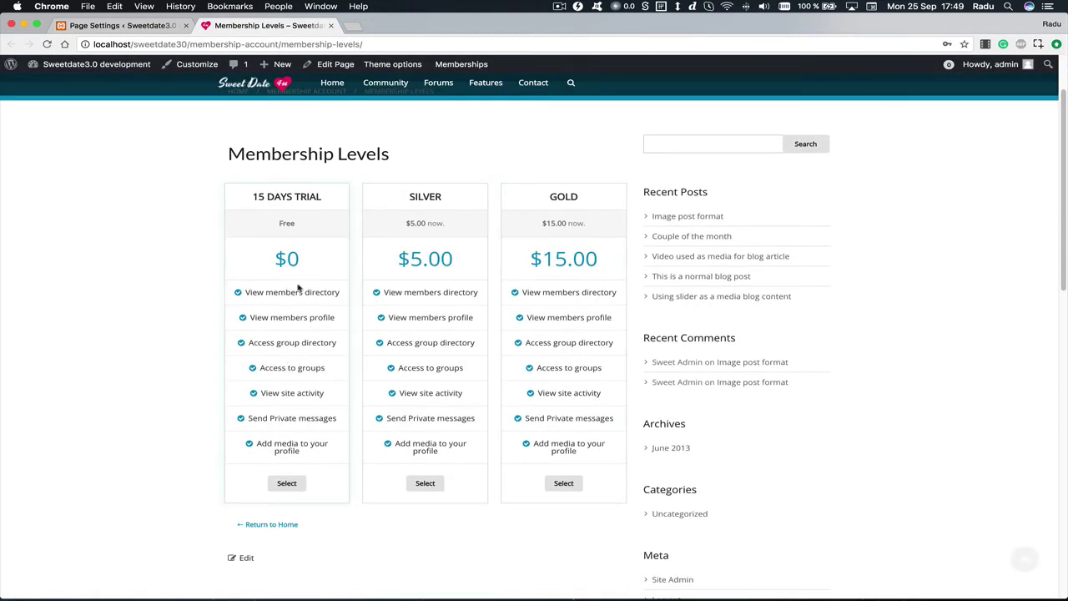
# Set the Membership Levels page template to Full-width Page, No Sidebar and update the page.
pyautogui.click(334, 65)
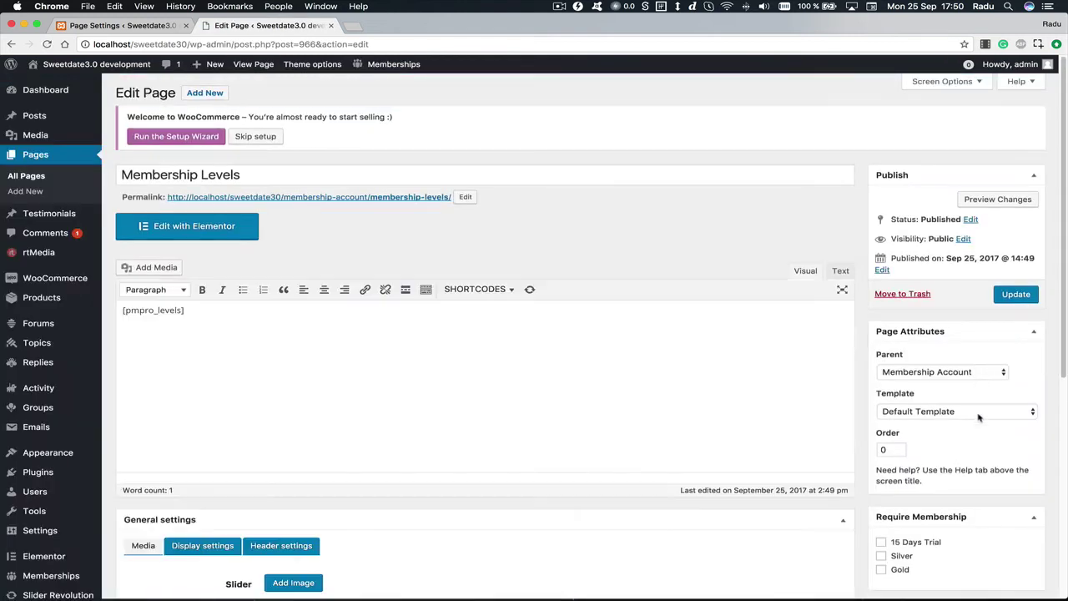
pyautogui.click(960, 410)
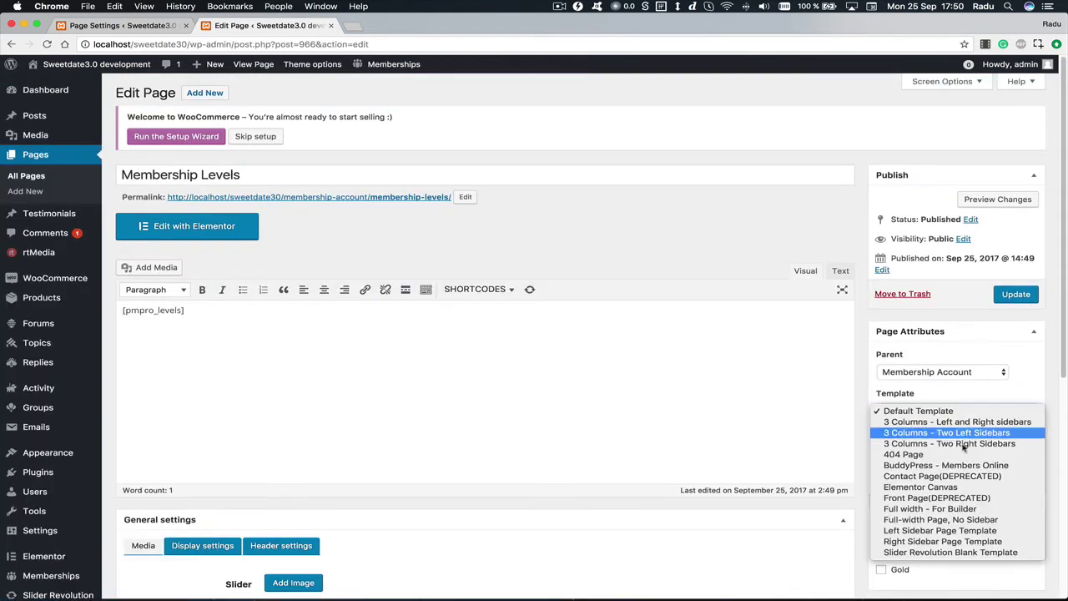
pyautogui.click(952, 519)
pyautogui.click(1016, 294)
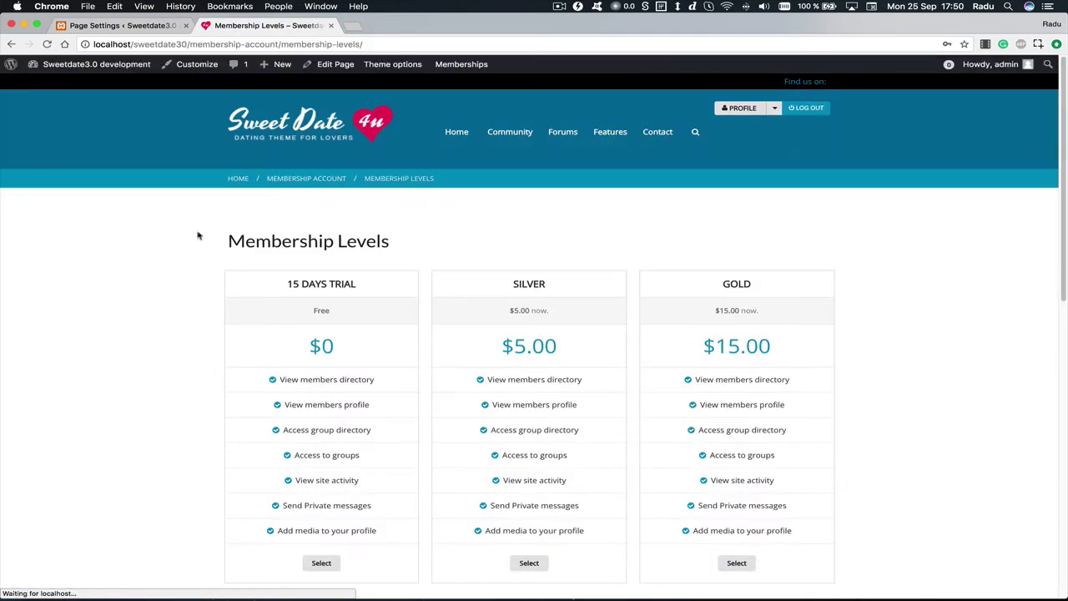
# Check the Membership Levels page's full-width layout and footer on the site.
pyautogui.moveTo(200, 236); pyautogui.dragTo(781, 420)
pyautogui.click(771, 312)
pyautogui.scroll(-10, 771, 312)
pyautogui.scroll(4, 753, 322)
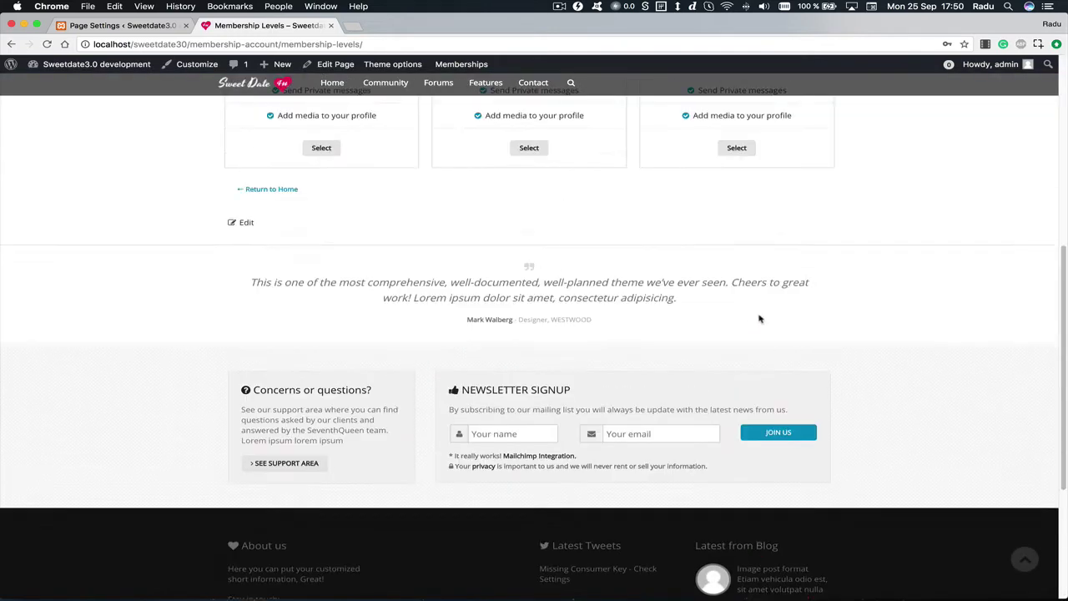
pyautogui.scroll(-4, 754, 322)
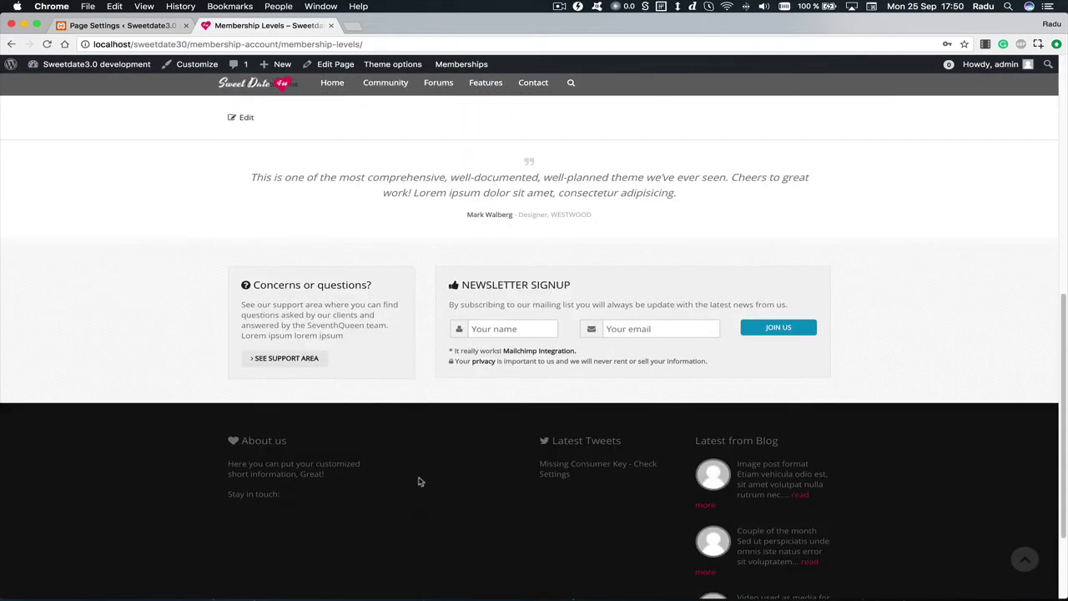
# Return to the Paid Memberships Pro page settings and save them.
pyautogui.click(121, 25)
pyautogui.click(142, 579)
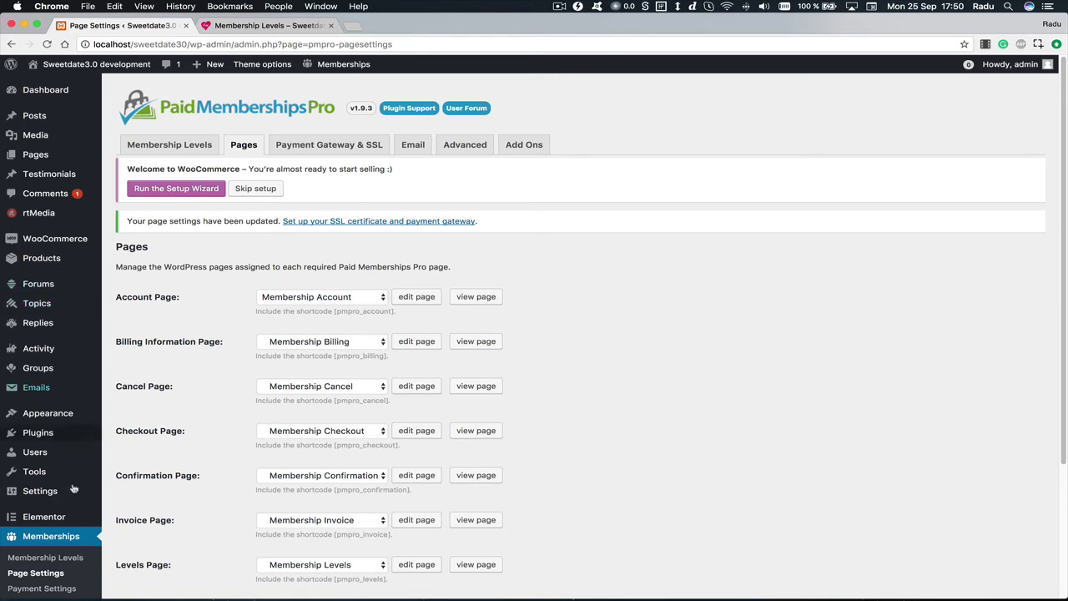
# Assign MainMenu to the Some links custom menu widget in Footer Widget 2 and save the widget.
pyautogui.moveTo(72, 414)
pyautogui.click(126, 444)
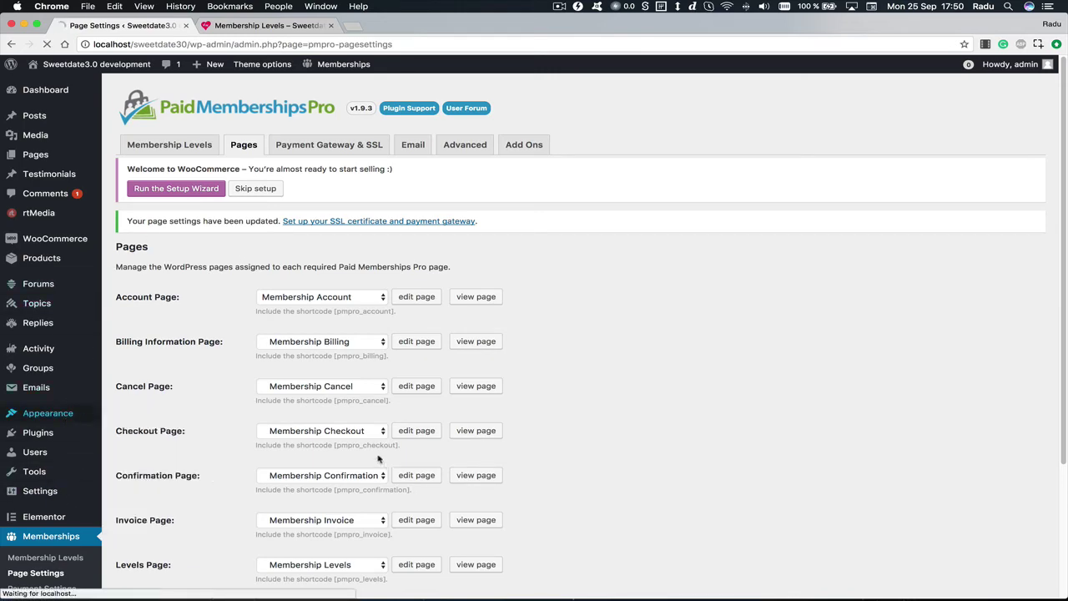
pyautogui.scroll(-5, 776, 307)
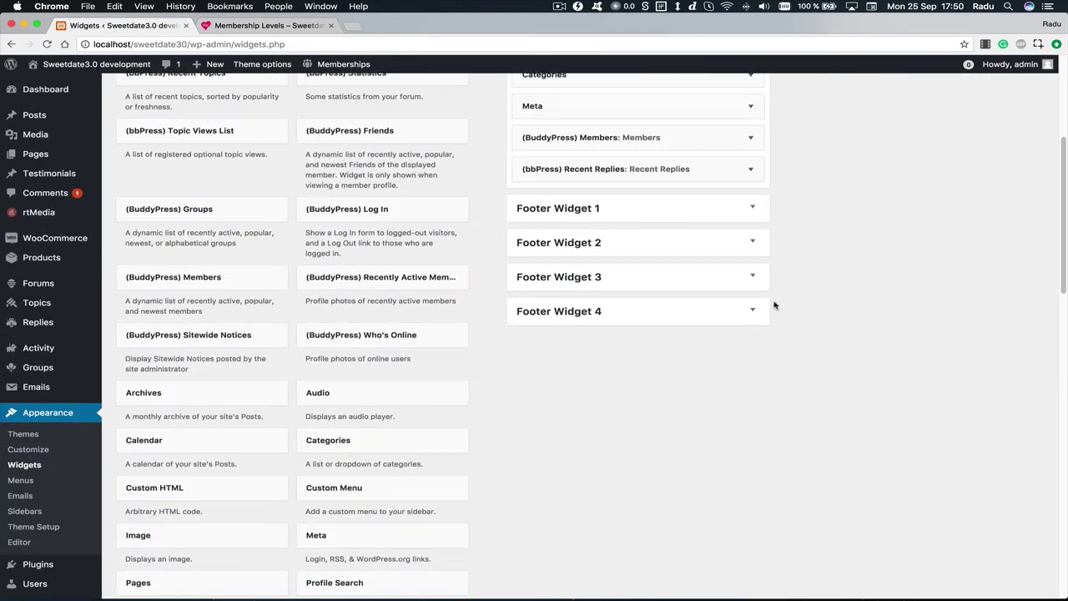
pyautogui.click(749, 244)
pyautogui.click(636, 267)
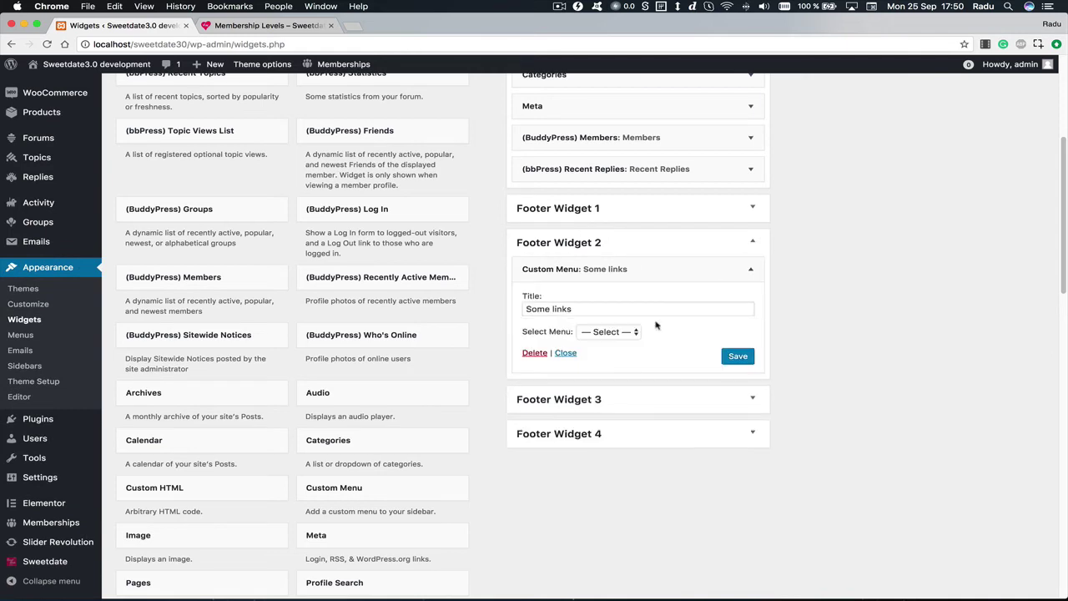
pyautogui.click(633, 333)
pyautogui.click(605, 342)
pyautogui.click(736, 357)
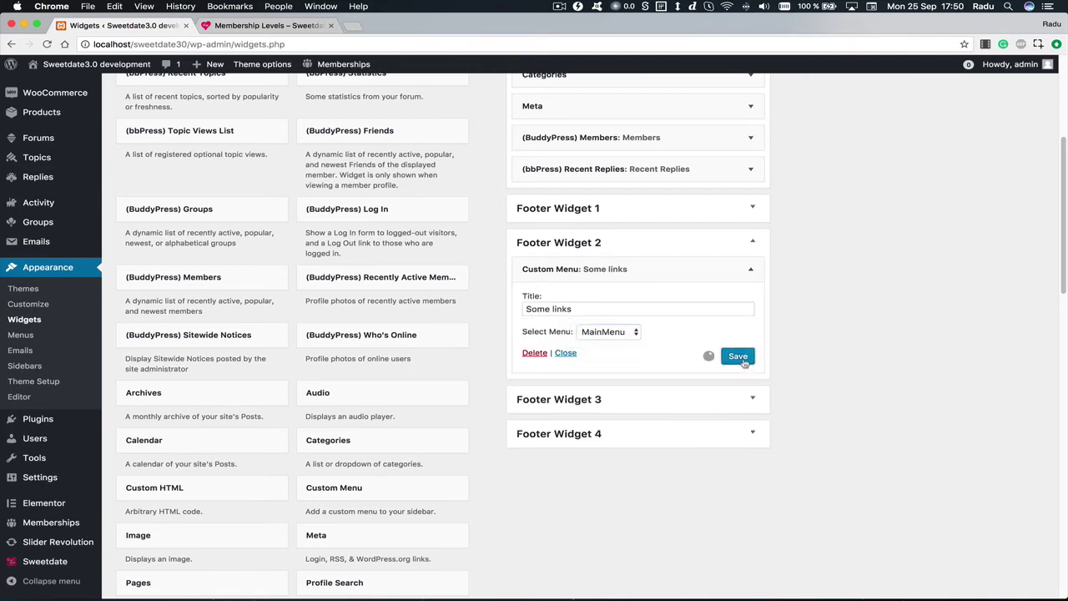
# Reload the Membership Levels page on the site and check the Some links column in the footer.
pyautogui.click(267, 25)
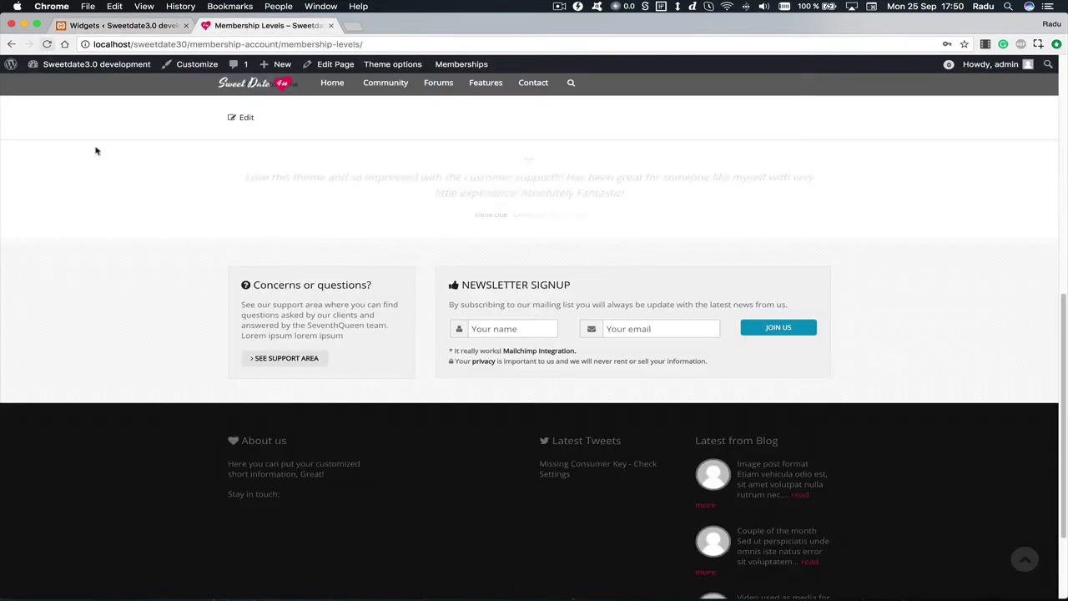
pyautogui.scroll(10, 144, 229)
pyautogui.scroll(-5, 118, 153)
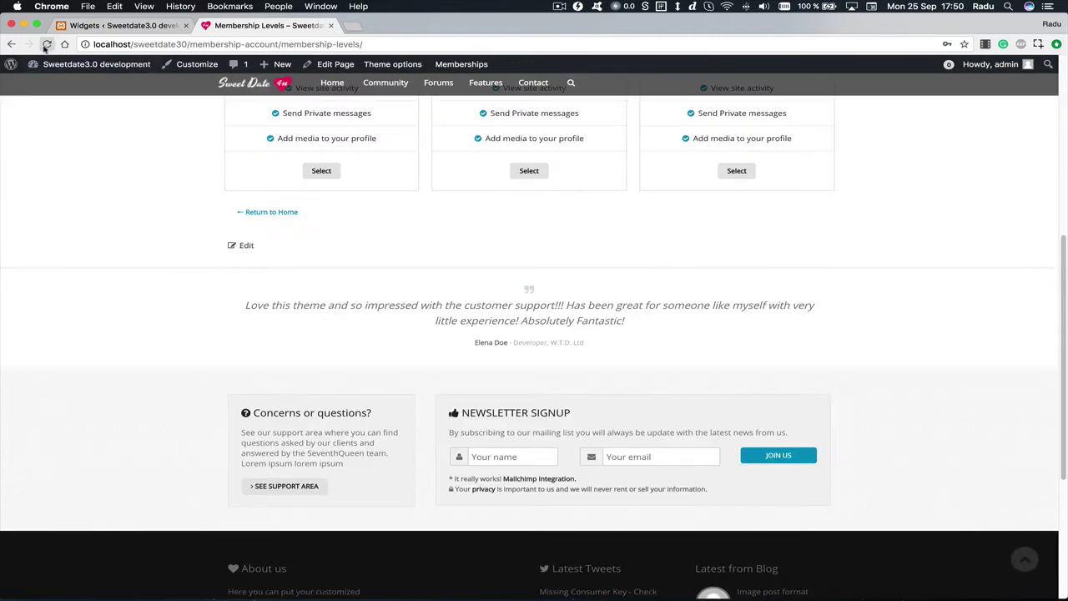
pyautogui.scroll(-5, 276, 409)
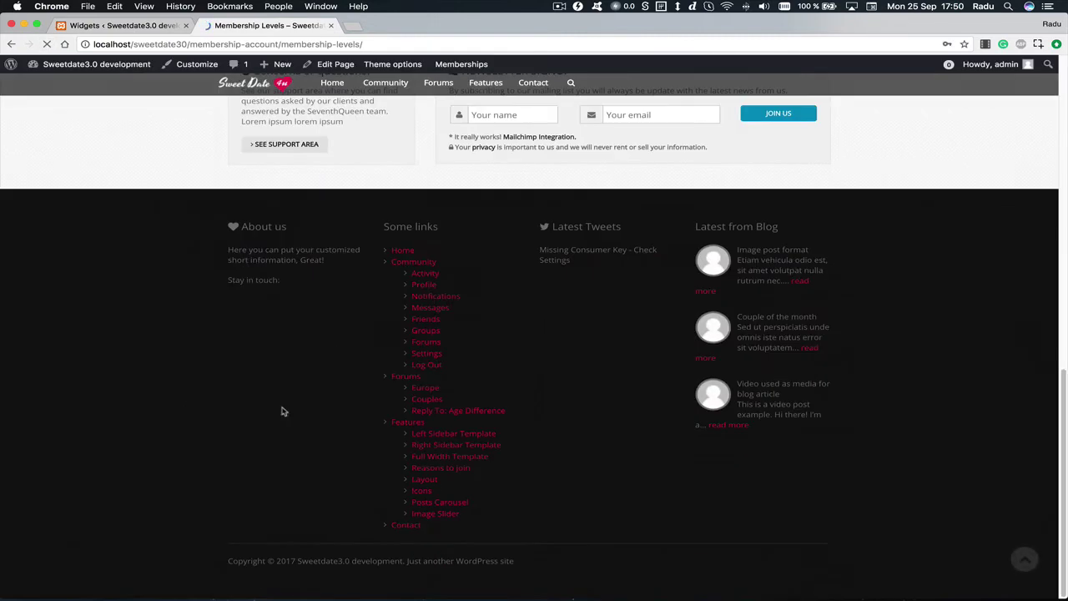
pyautogui.moveTo(360, 208); pyautogui.dragTo(479, 360)
pyautogui.click(558, 386)
# Create a new navigation menu named FooterMenuLinks.
pyautogui.click(139, 26)
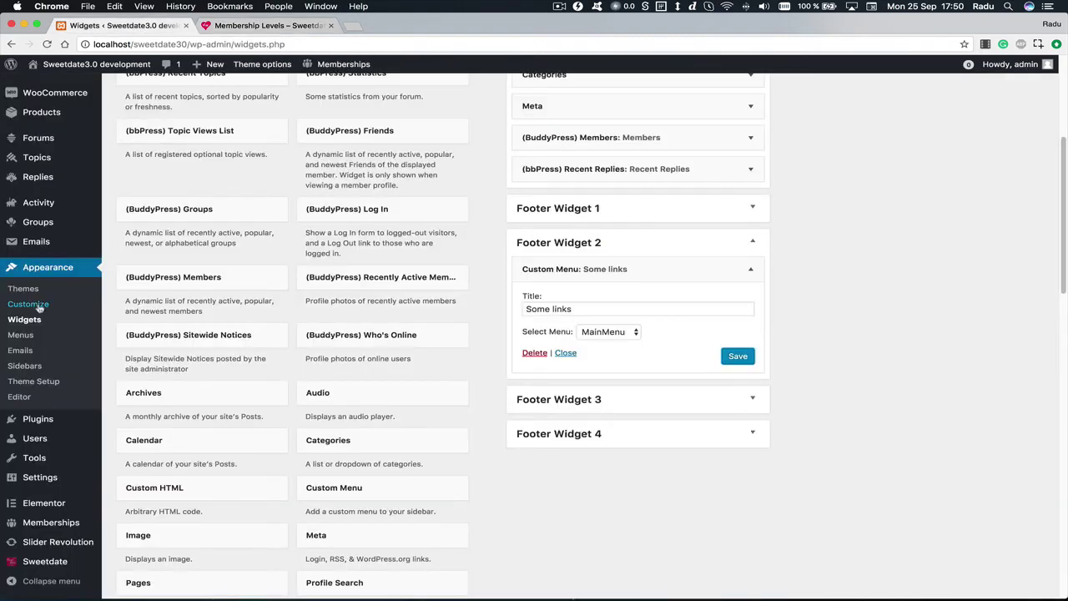
pyautogui.click(38, 337)
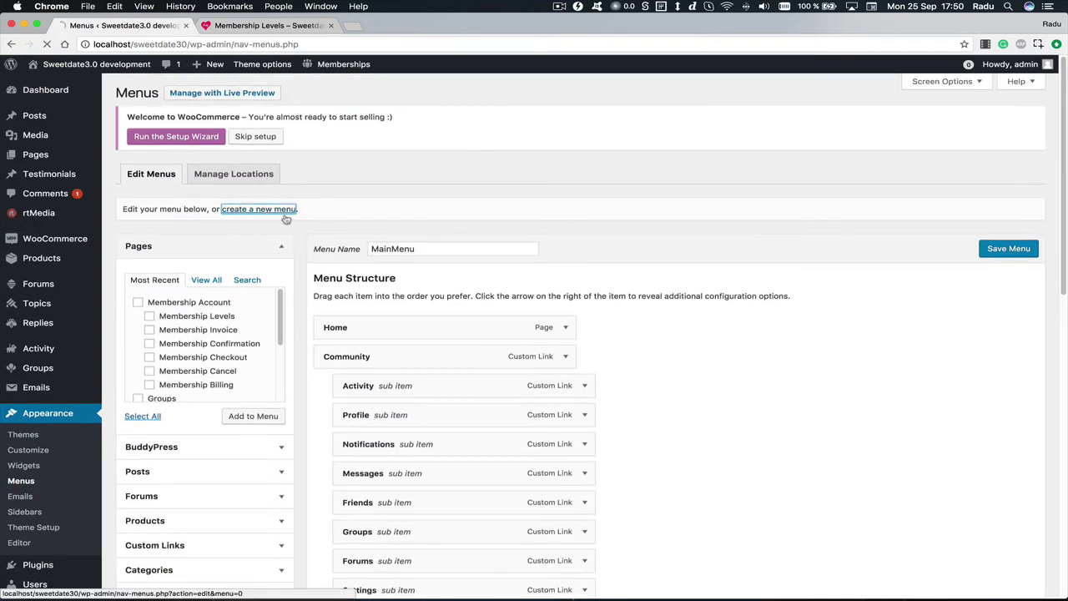
pyautogui.click(286, 218)
pyautogui.click(407, 244)
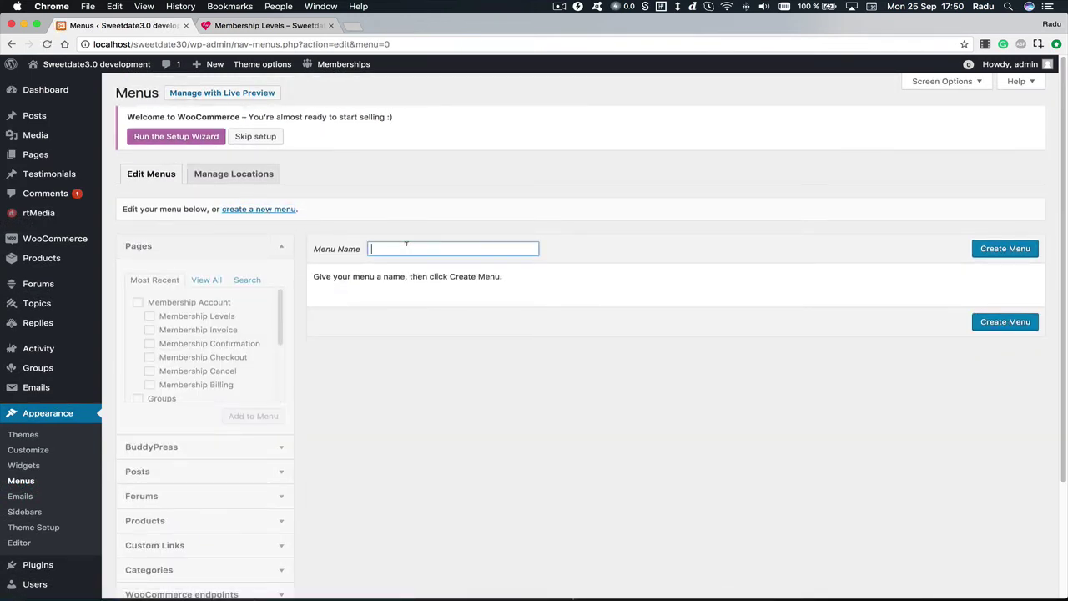
pyautogui.write('FooterMenuLinks')
pyautogui.click(995, 253)
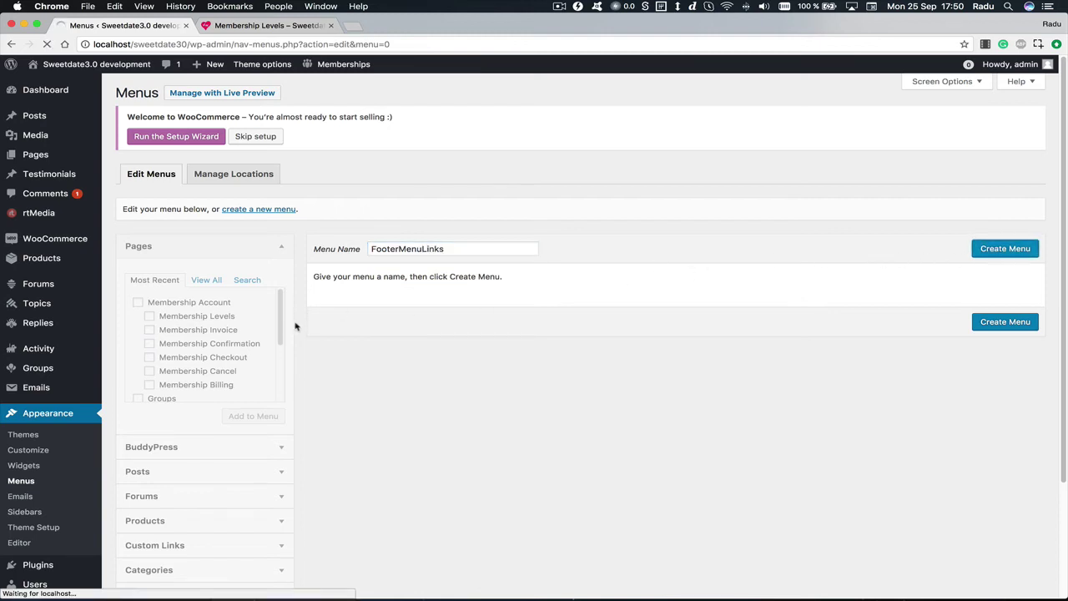
pyautogui.scroll(-3, 239, 359)
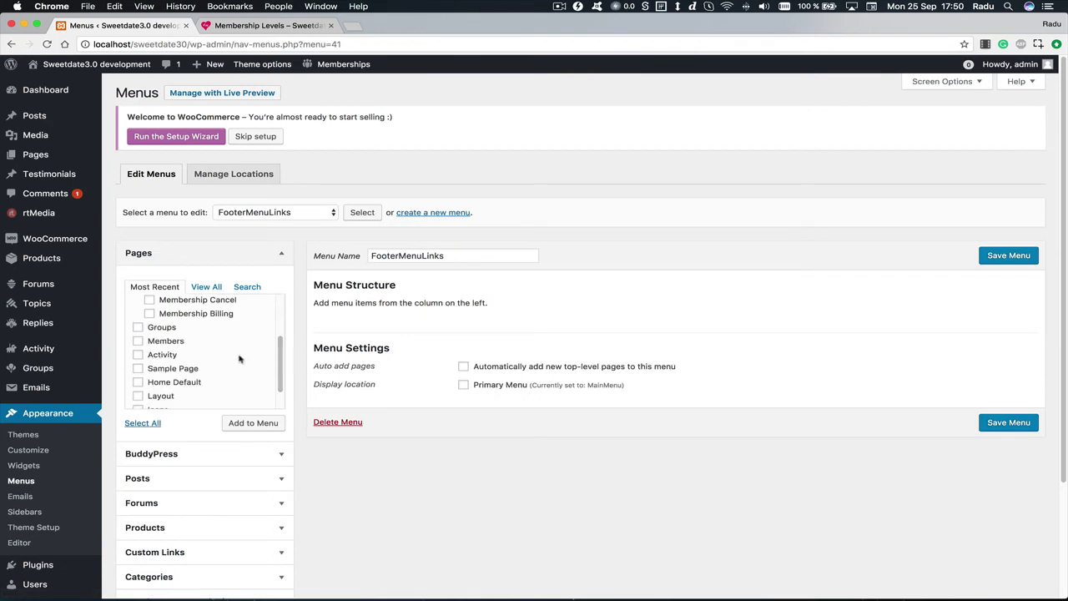
# Add the Activity, Sample Page, Home Default, Layout, Icons and Posts Carousel pages to FooterMenuLinks and save the menu.
pyautogui.scroll(-2, 210, 365)
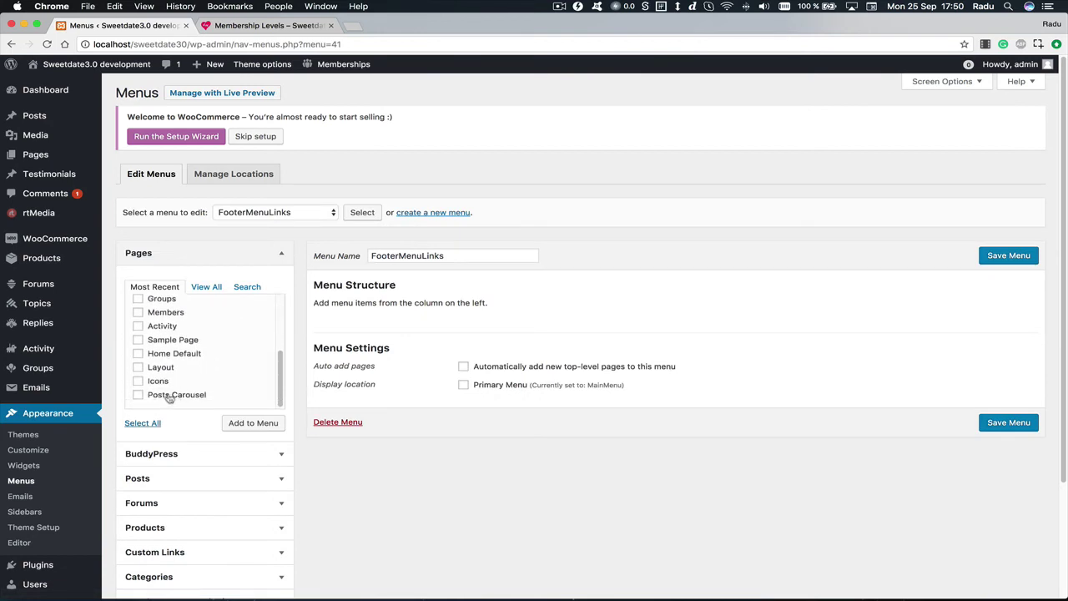
pyautogui.click(171, 397)
pyautogui.click(159, 382)
pyautogui.click(157, 368)
pyautogui.click(161, 354)
pyautogui.click(163, 339)
pyautogui.click(161, 326)
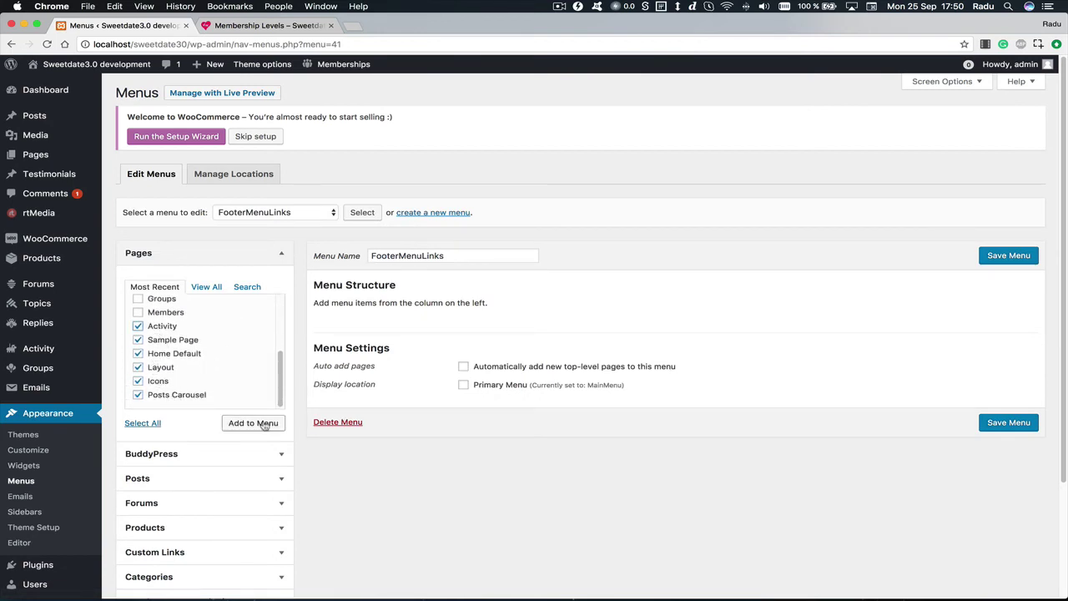
pyautogui.click(264, 424)
pyautogui.scroll(-3, 596, 384)
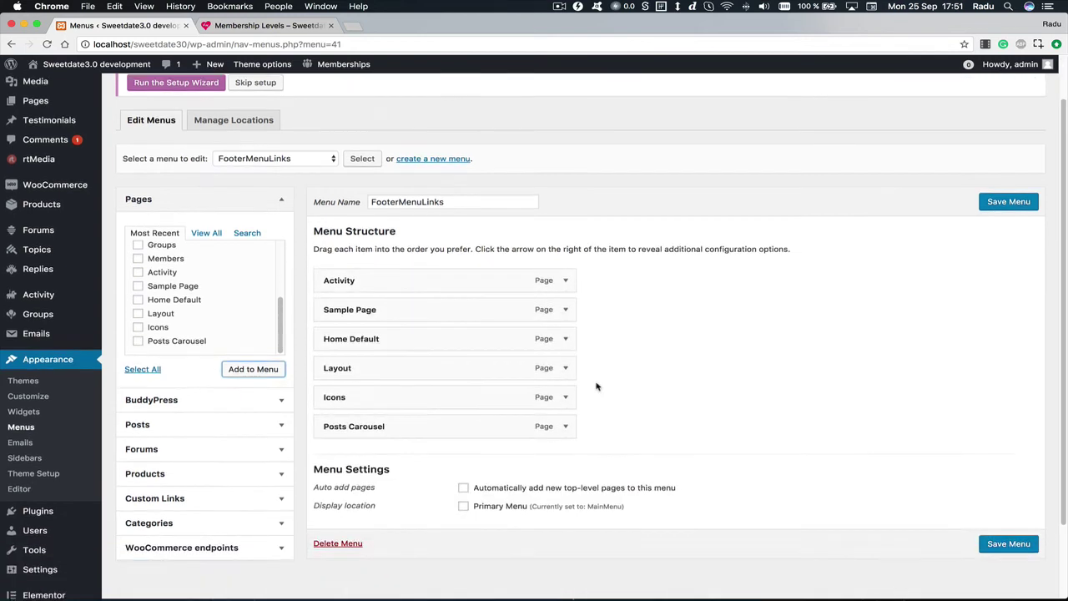
pyautogui.click(997, 492)
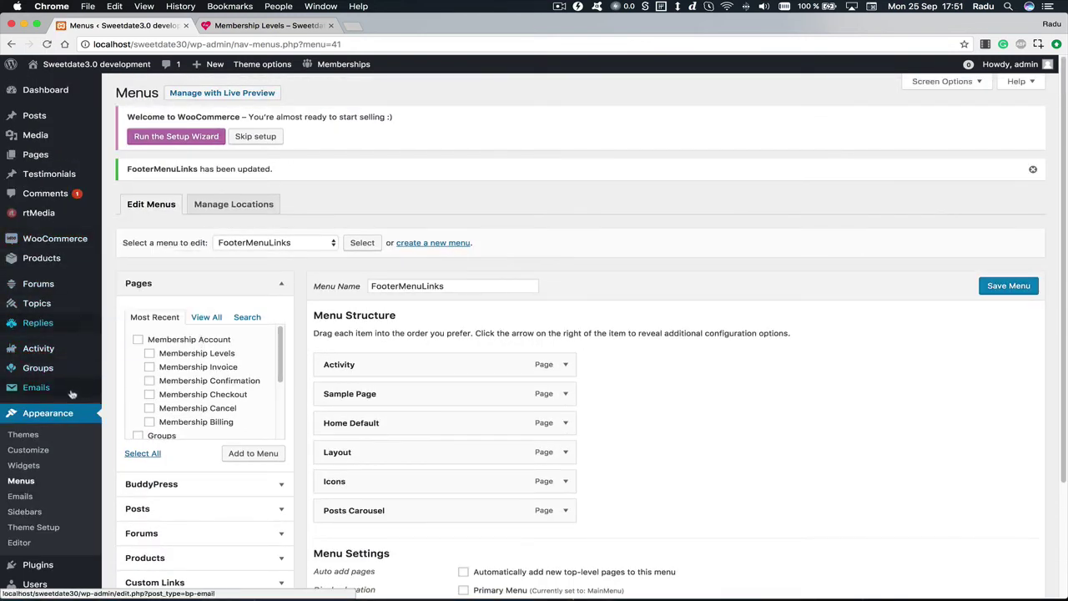
# Assign FooterMenuLinks to the Some links custom menu widget in Footer Widget 2 and save the widget.
pyautogui.click(40, 469)
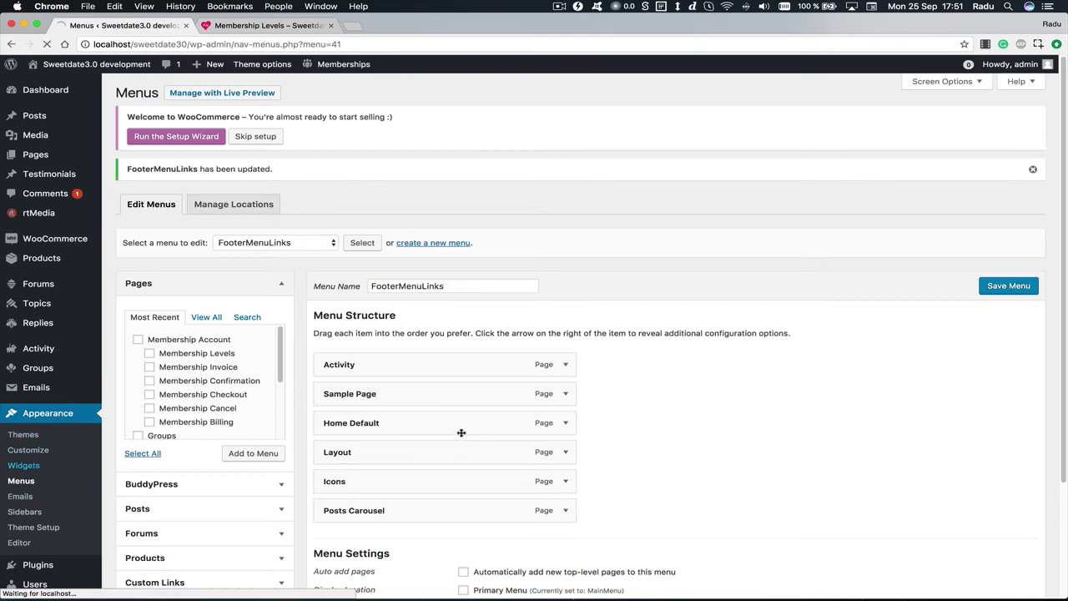
pyautogui.scroll(-4, 653, 298)
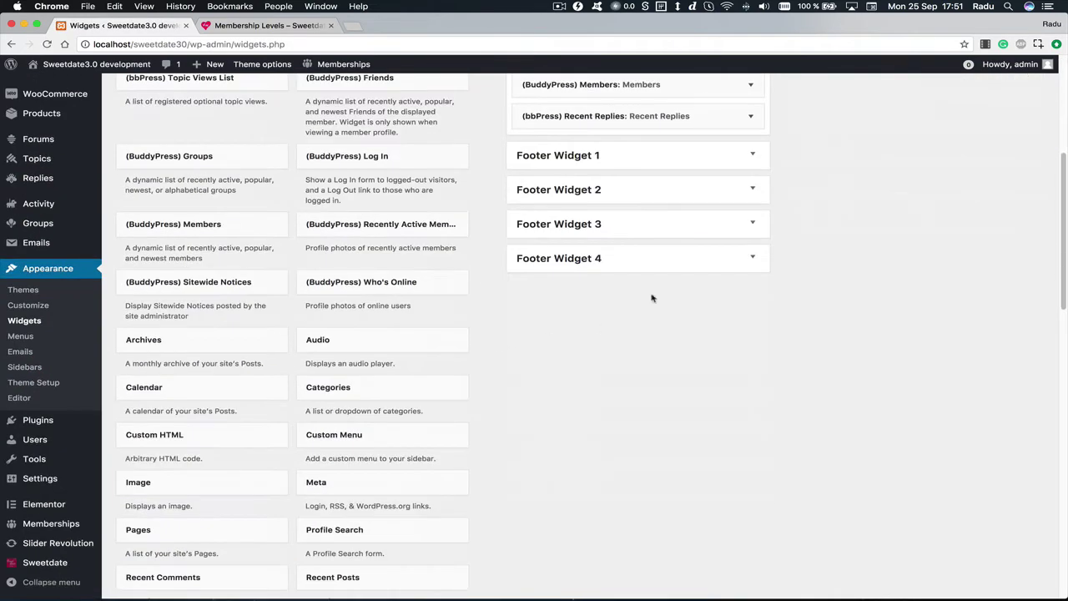
pyautogui.click(716, 189)
pyautogui.click(747, 218)
pyautogui.click(750, 216)
pyautogui.click(750, 216)
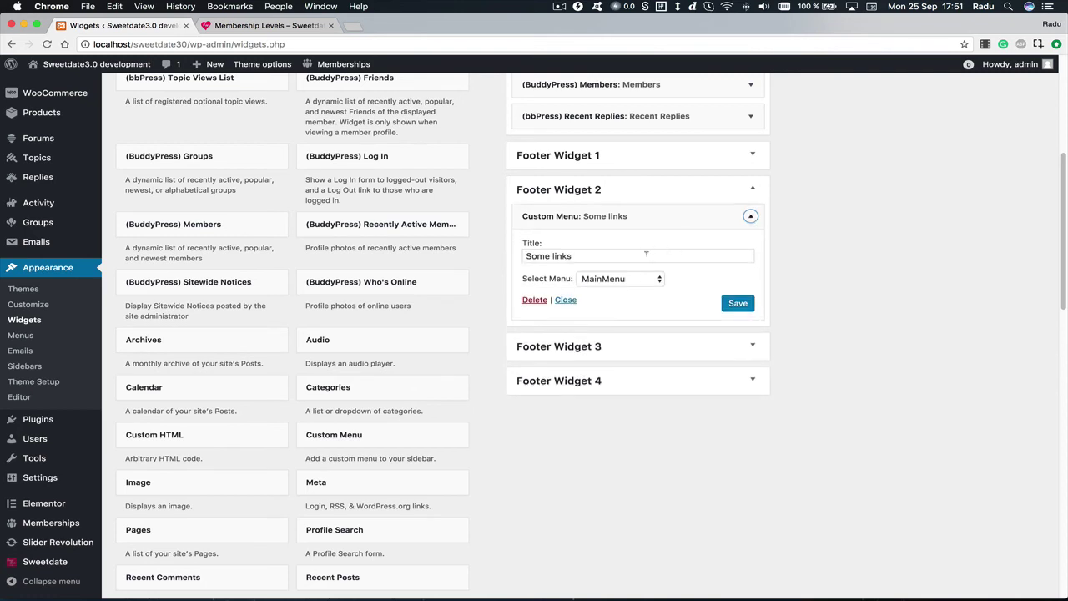
pyautogui.click(622, 278)
pyautogui.click(608, 267)
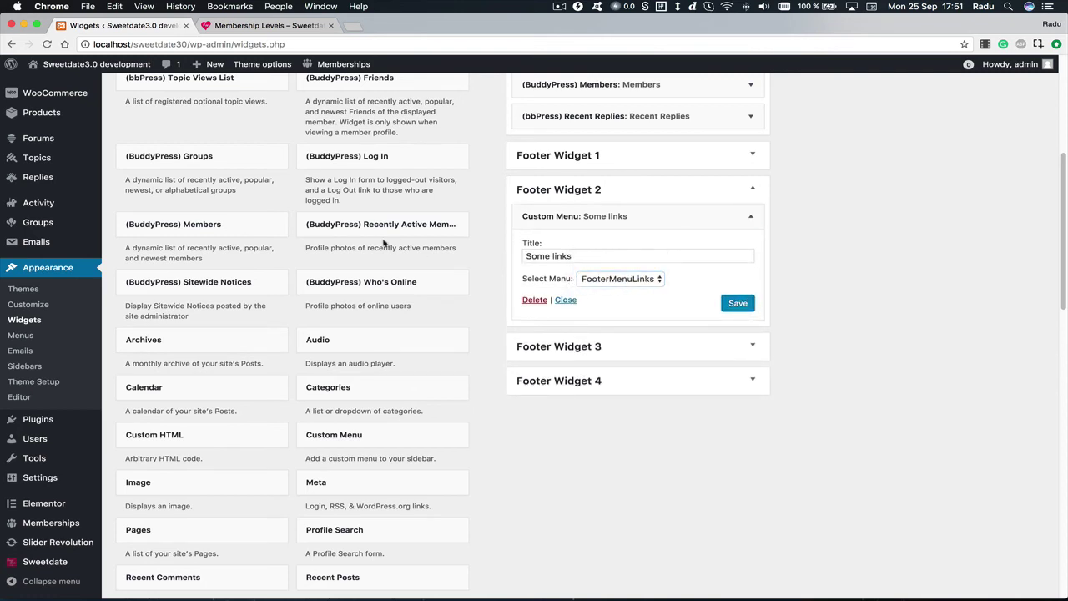
pyautogui.click(738, 303)
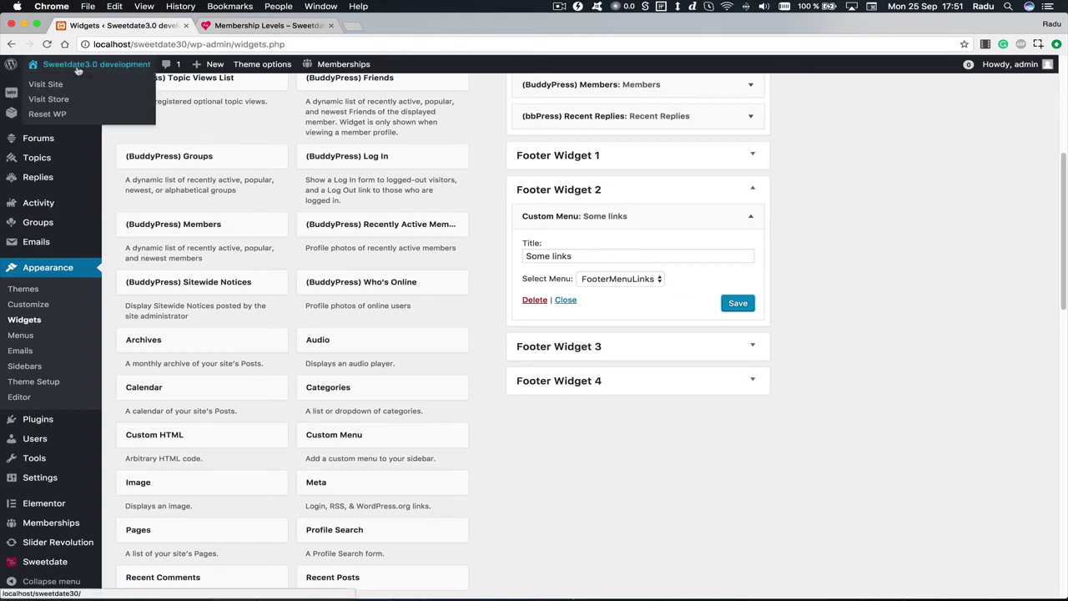
# Visit the site's home page and check the links listed under Some links in the footer.
pyautogui.click(80, 83)
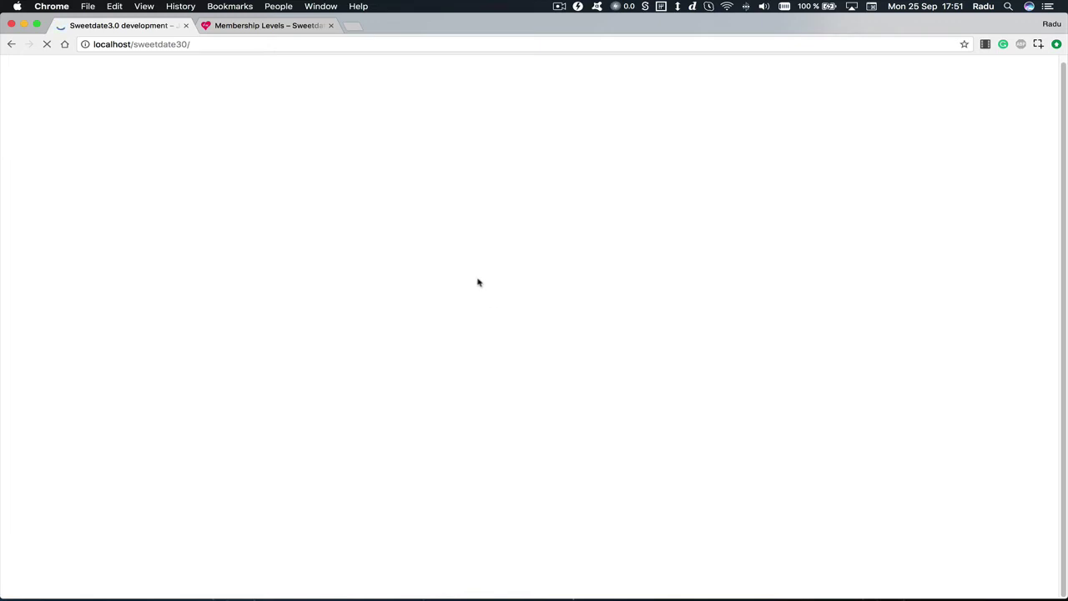
pyautogui.scroll(-20, 484, 317)
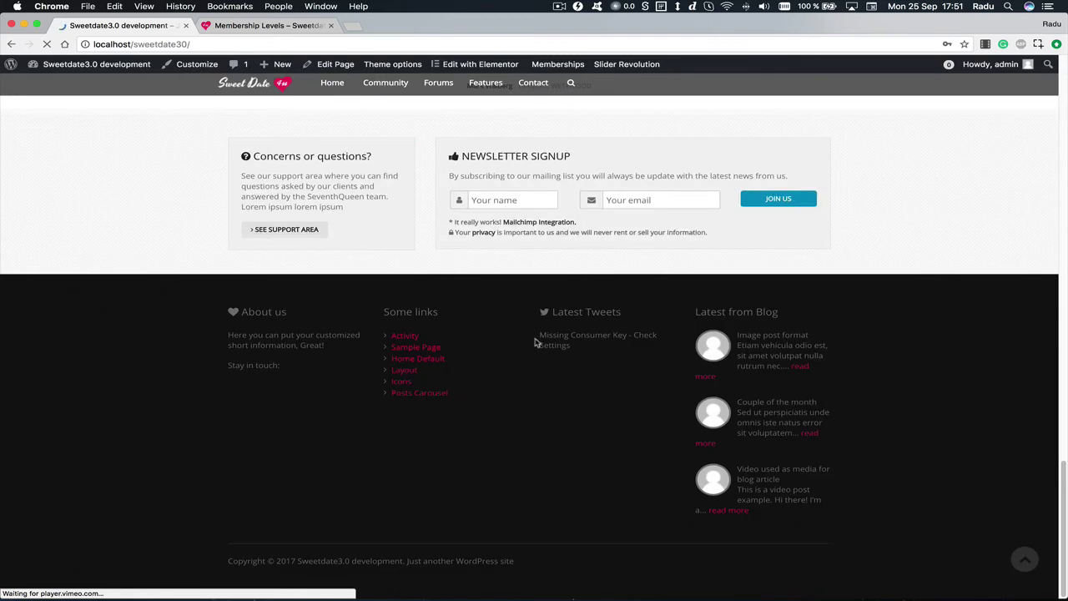
pyautogui.moveTo(425, 341); pyautogui.dragTo(445, 409)
pyautogui.click(445, 424)
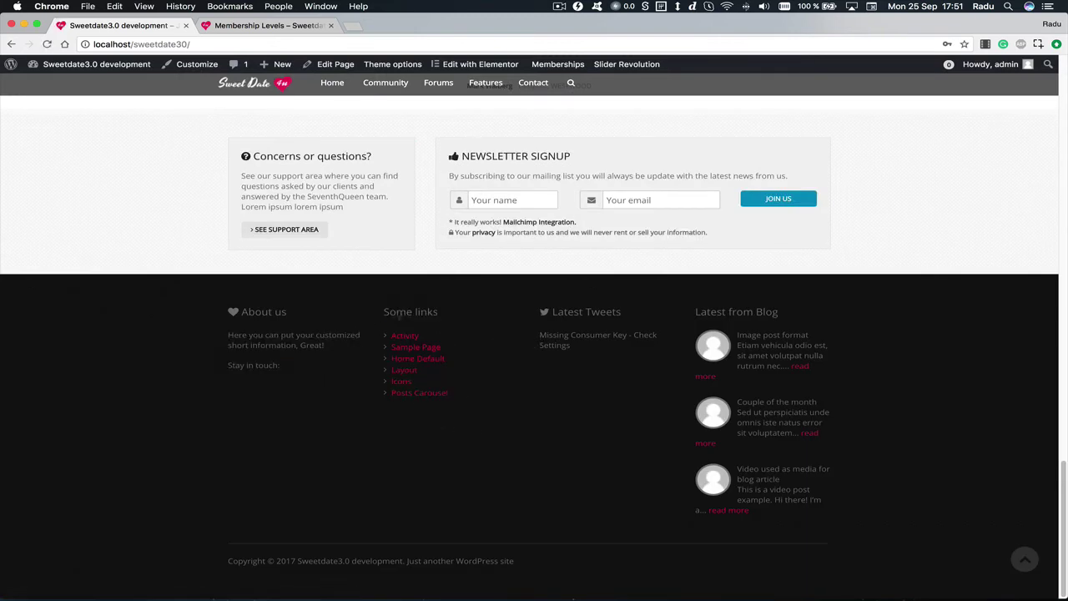
pyautogui.scroll(3, 251, 134)
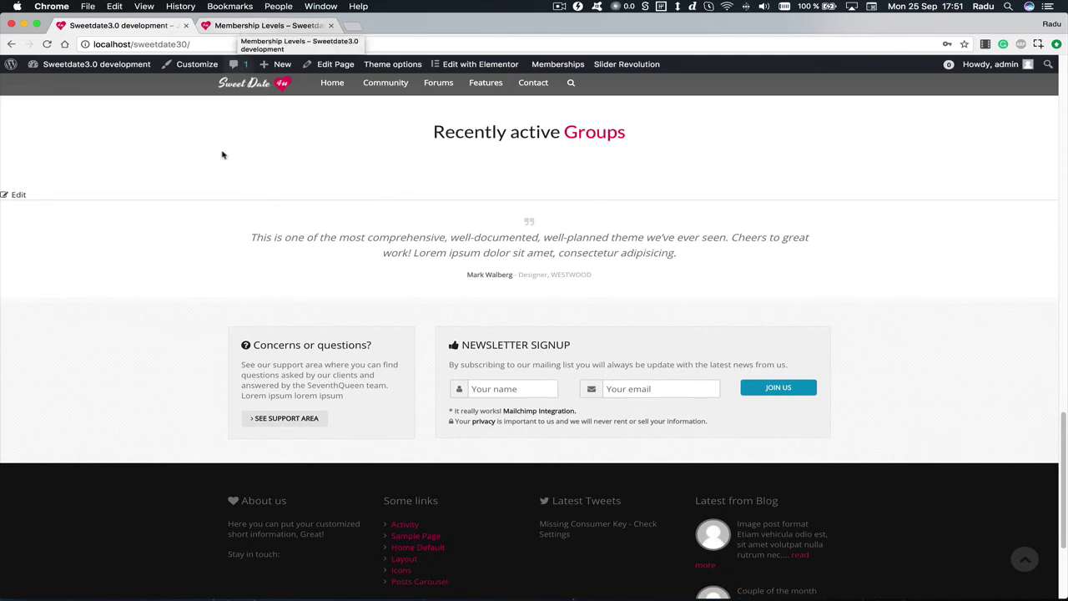
pyautogui.scroll(8, 222, 155)
# Return to the admin menu editor and load MainMenu (Primary Menu) for editing.
pyautogui.moveTo(83, 65)
pyautogui.click(41, 130)
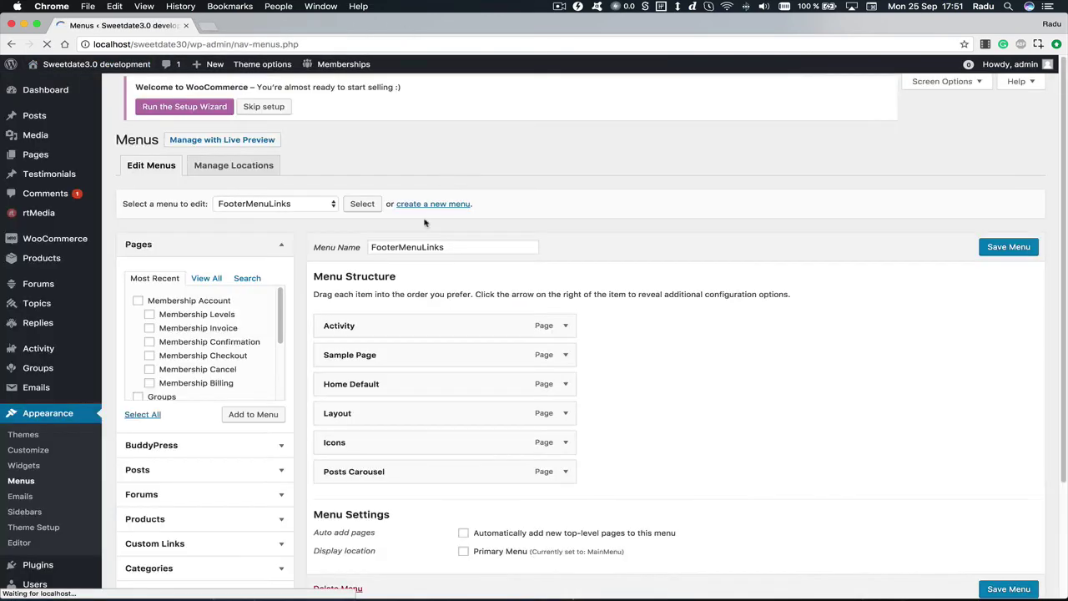
pyautogui.click(328, 215)
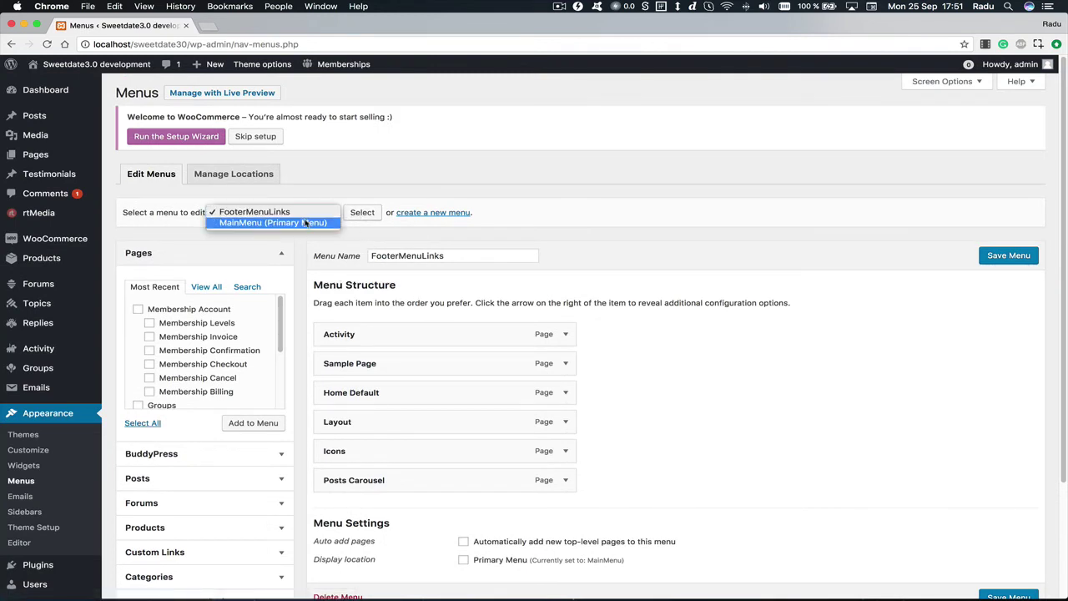
pyautogui.click(309, 223)
pyautogui.click(362, 212)
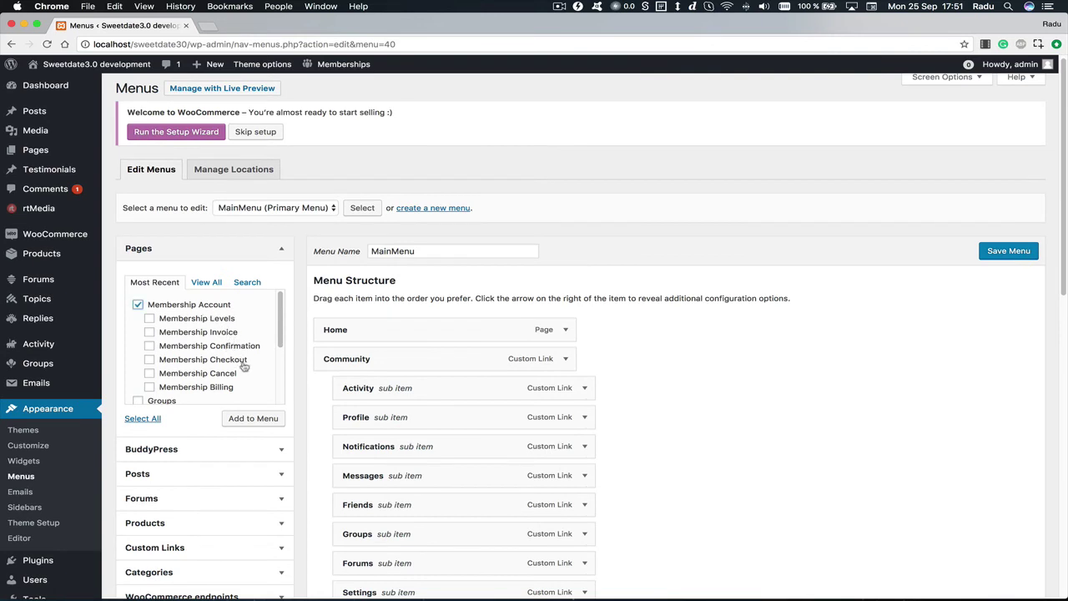
# Add the Membership Account page and its Levels, Invoice, Confirmation, Checkout, Cancel and Billing subpages to MainMenu.
pyautogui.click(218, 386)
pyautogui.click(207, 374)
pyautogui.doubleClick(188, 346)
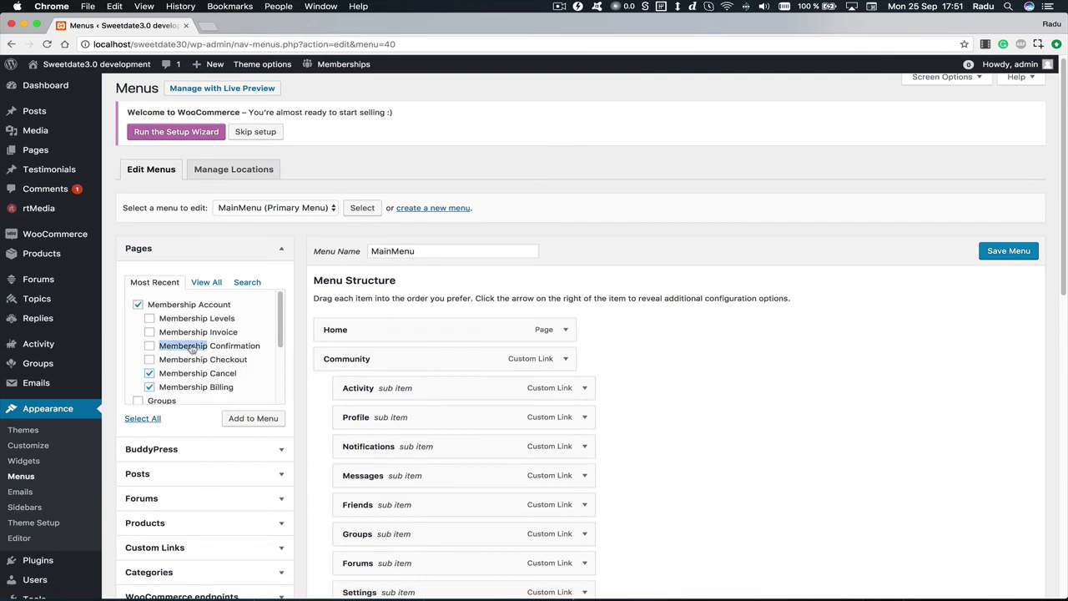
pyautogui.click(184, 333)
pyautogui.click(183, 321)
pyautogui.click(185, 349)
pyautogui.click(185, 361)
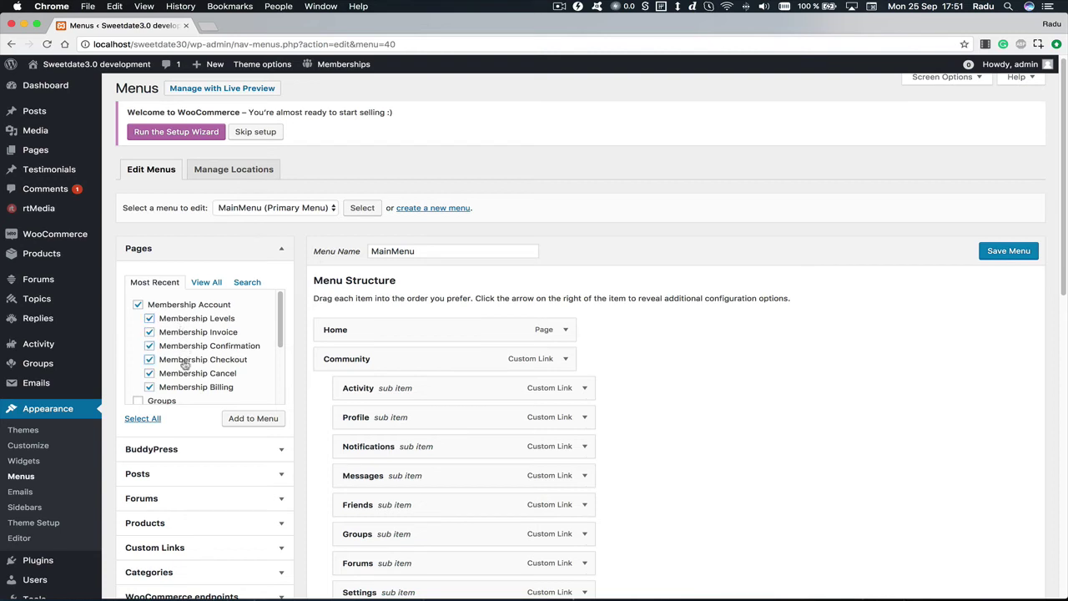
pyautogui.click(252, 419)
# Nest the other membership pages under Membership Account, place that group before Contact, and save MainMenu.
pyautogui.scroll(-10, 613, 370)
pyautogui.scroll(-3, 616, 374)
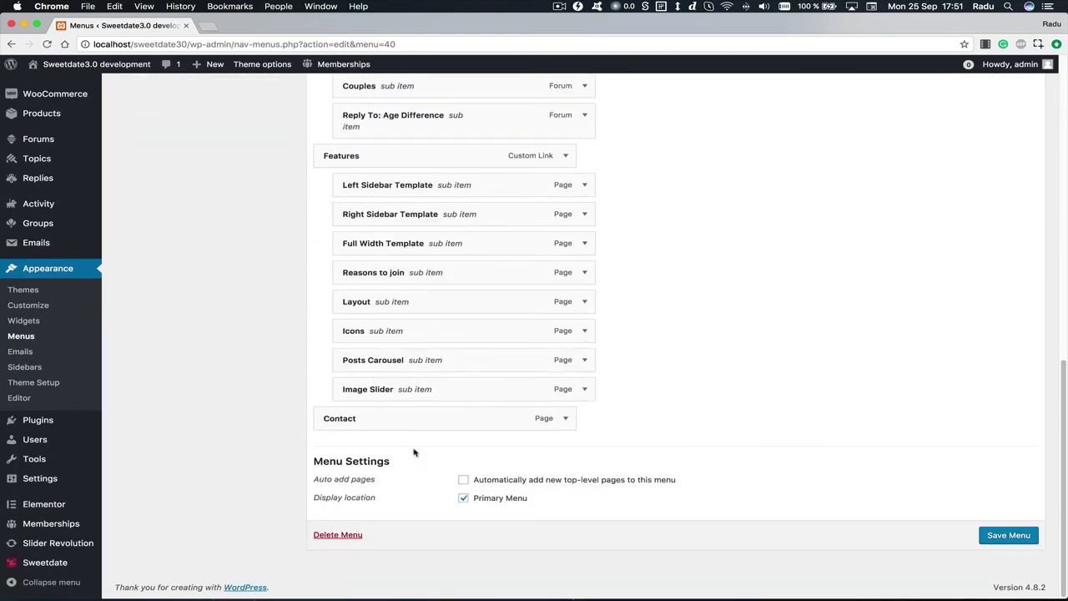
pyautogui.scroll(-5, 400, 449)
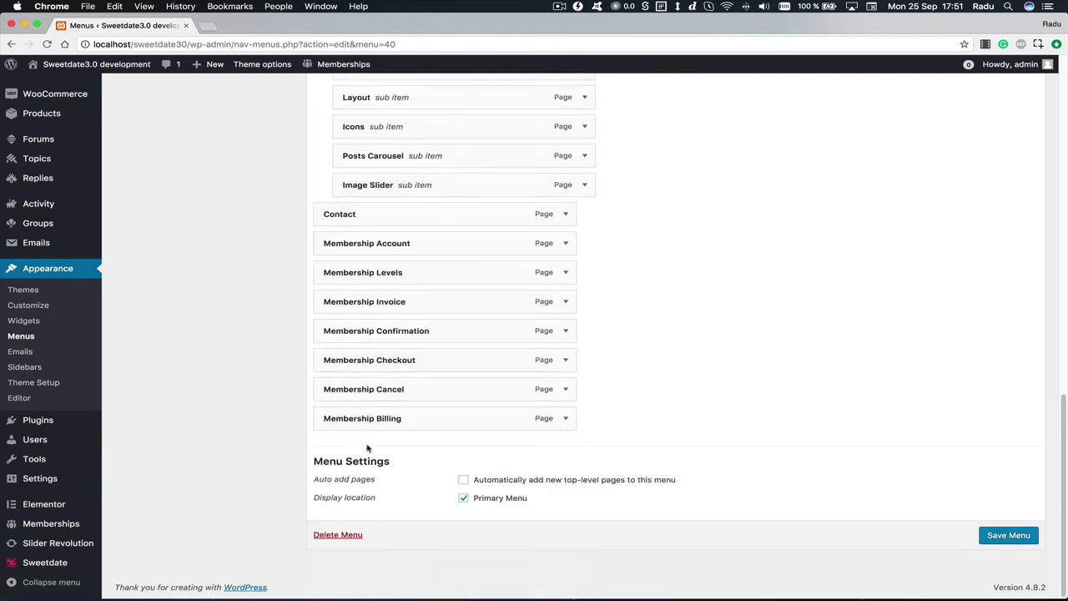
pyautogui.moveTo(421, 274); pyautogui.dragTo(475, 463)
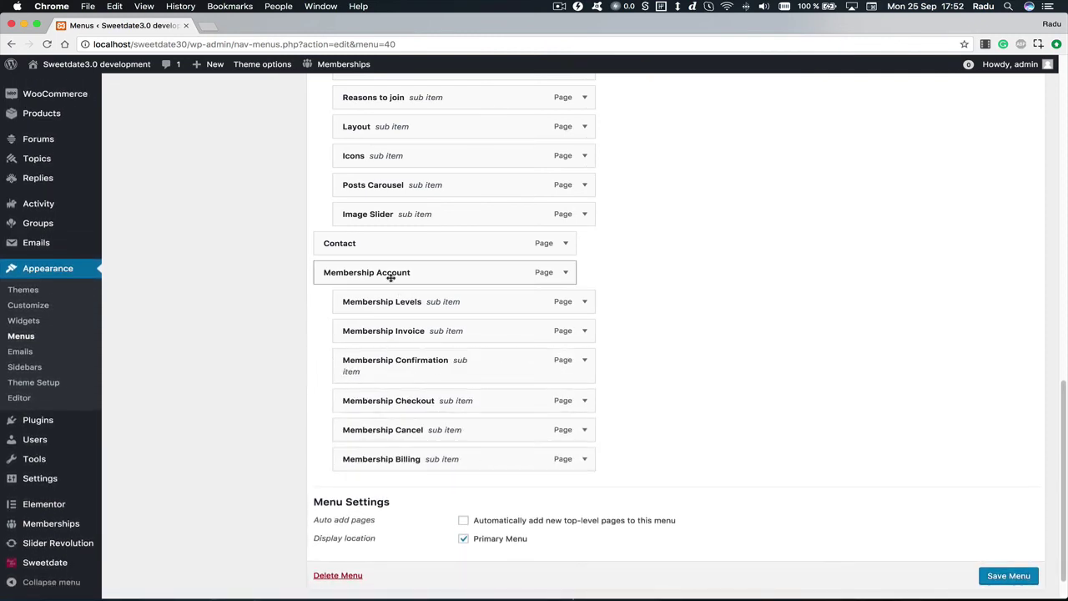
pyautogui.moveTo(391, 278); pyautogui.dragTo(393, 387)
pyautogui.scroll(5, 389, 276)
pyautogui.scroll(-3, 388, 275)
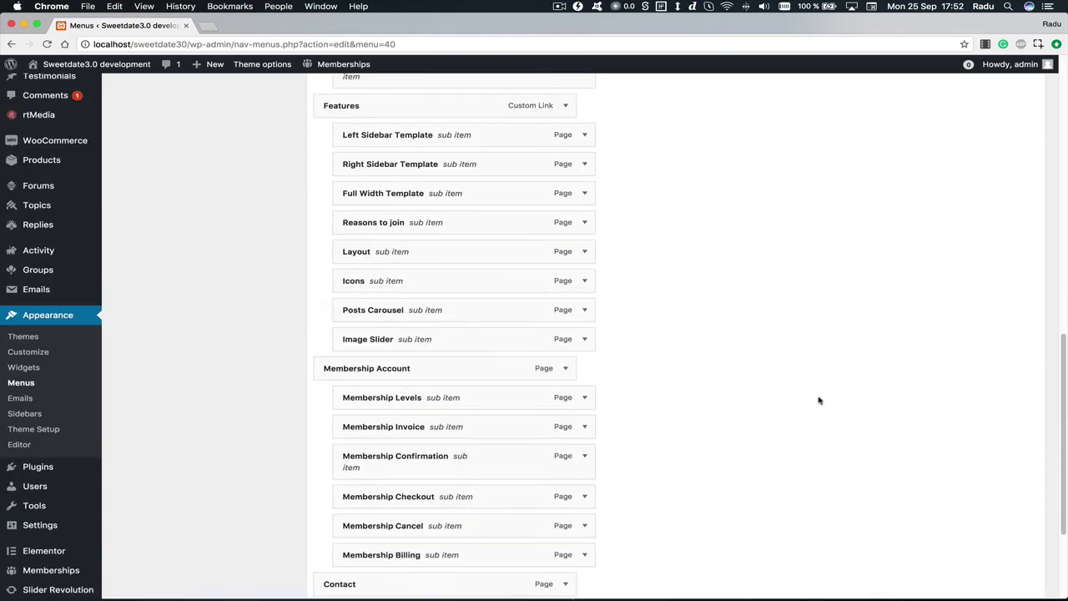
pyautogui.scroll(-4, 820, 399)
pyautogui.click(994, 536)
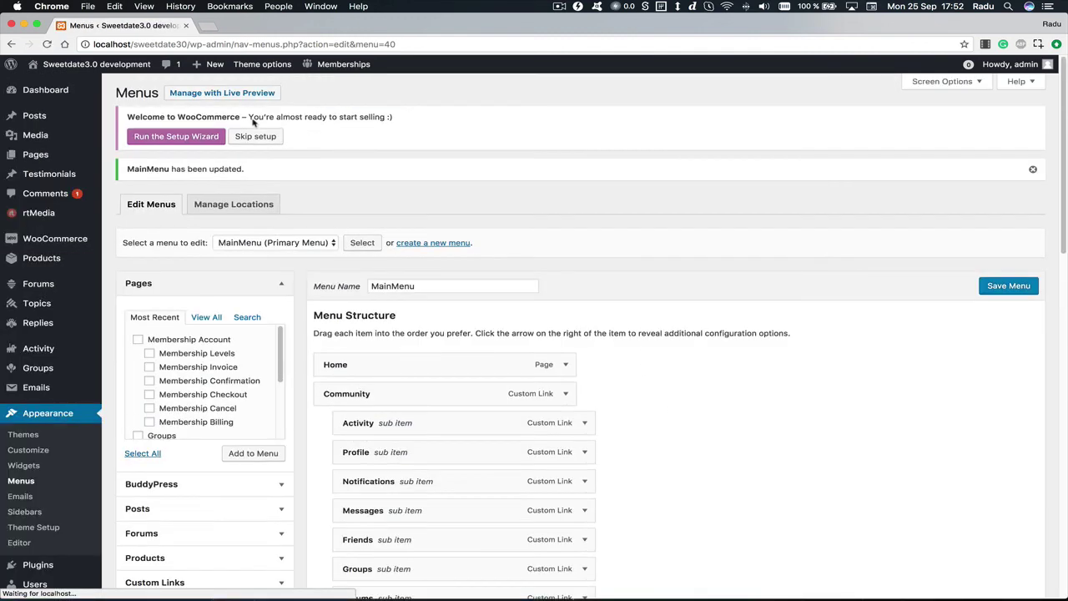
# Visit the site and look over the main navigation and the admin member's profile page.
pyautogui.click(100, 84)
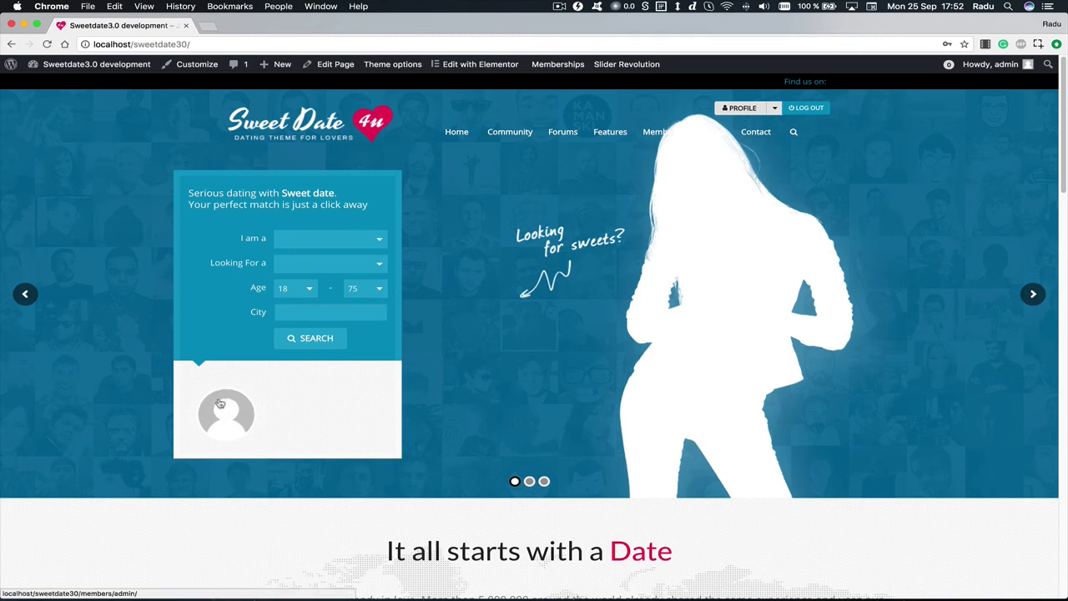
pyautogui.click(741, 107)
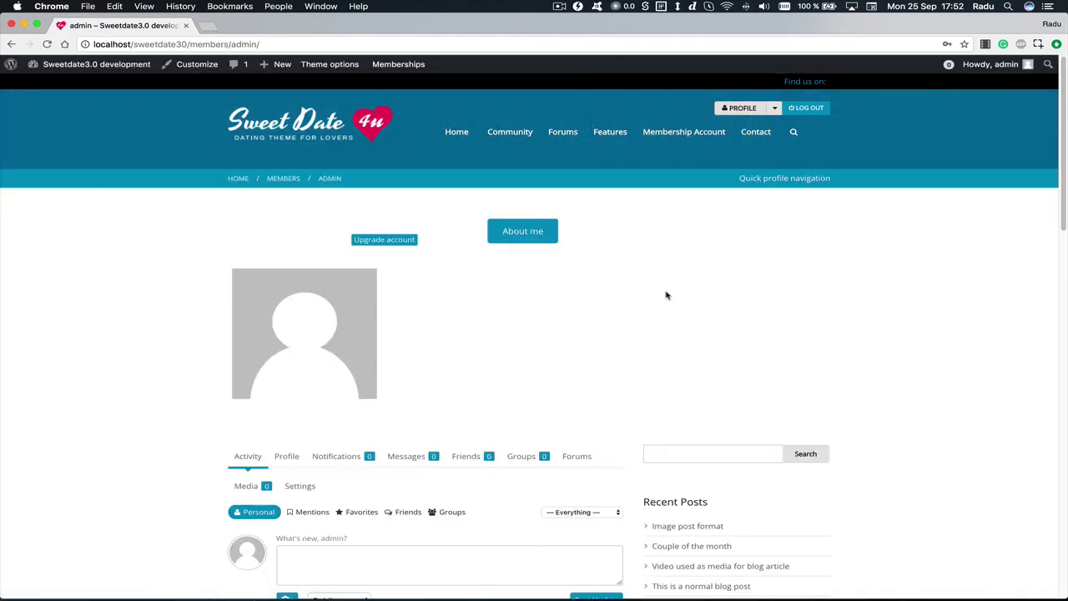
pyautogui.scroll(-5, 666, 295)
pyautogui.scroll(5, 668, 284)
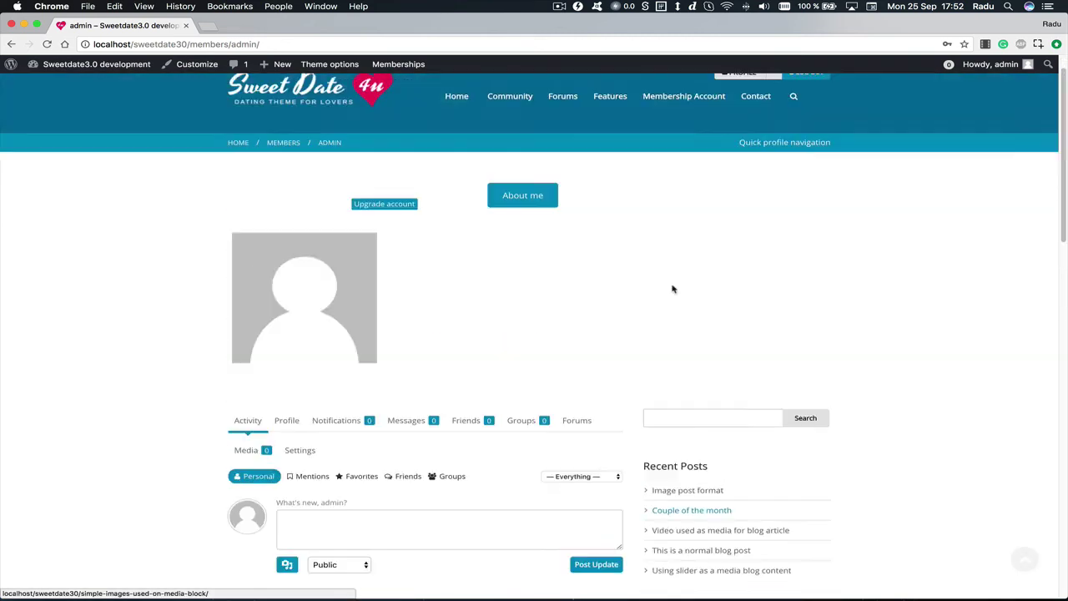
pyautogui.scroll(1, 668, 289)
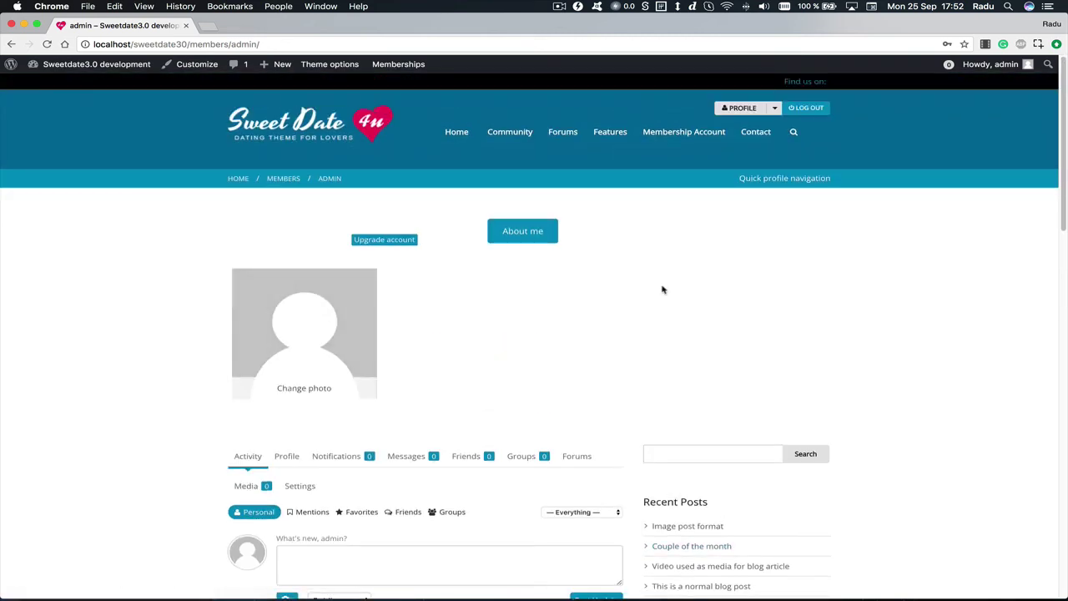
# Open the admin profile's Base group for editing and fill in the required Birthday field.
pyautogui.click(288, 456)
pyautogui.scroll(-3, 483, 372)
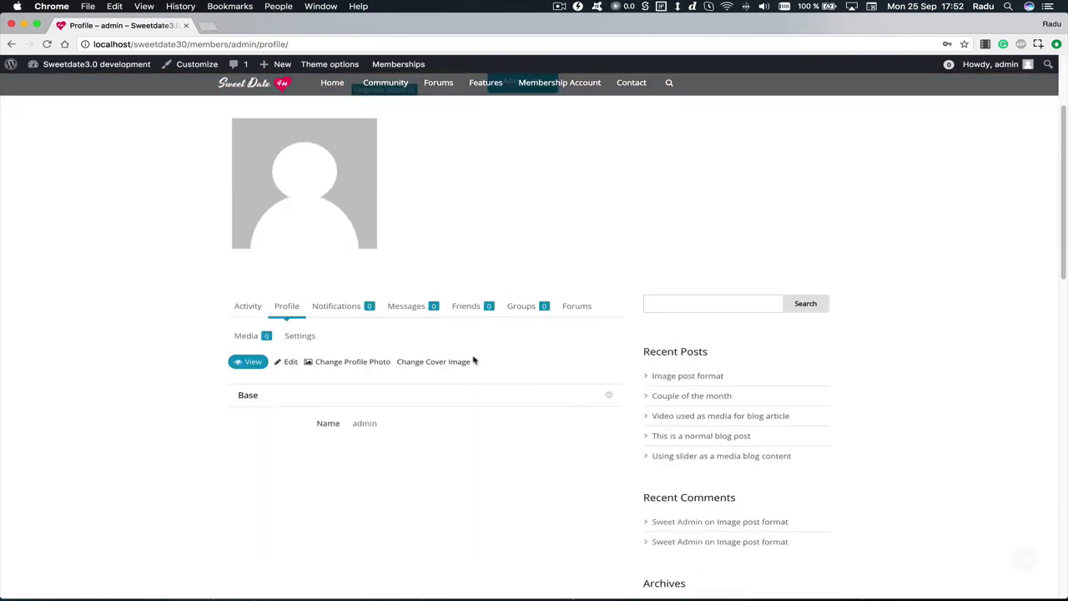
pyautogui.click(294, 366)
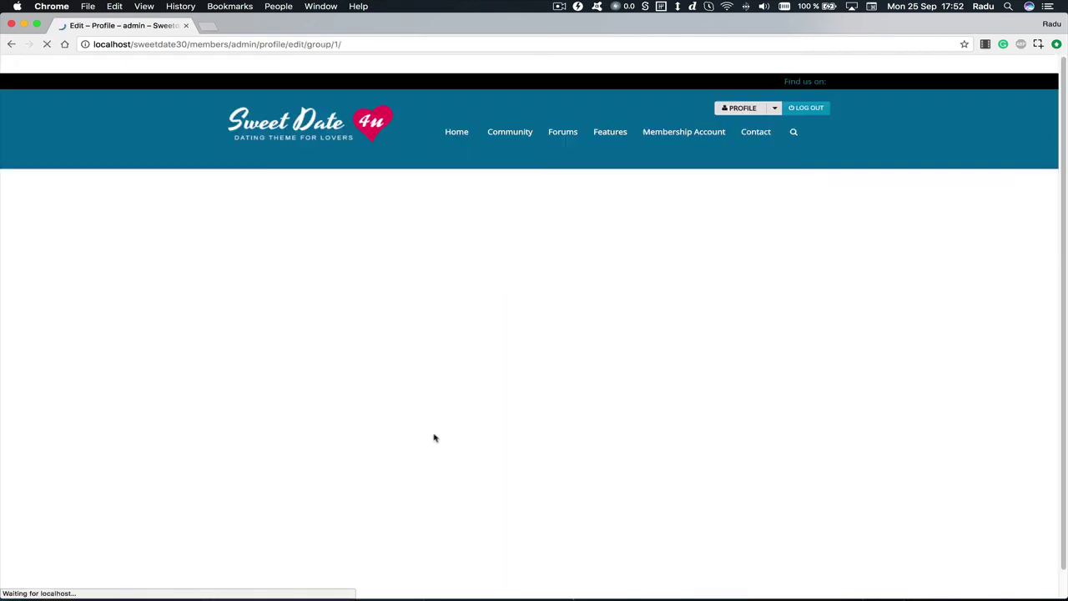
pyautogui.scroll(-8, 396, 408)
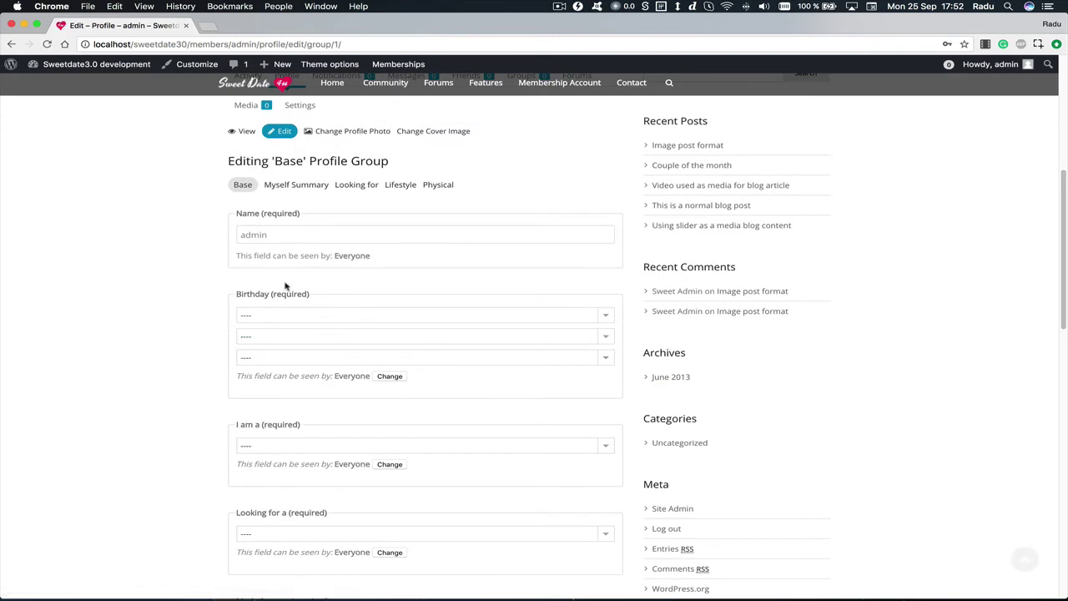
pyautogui.click(280, 314)
pyautogui.click(280, 343)
pyautogui.click(280, 338)
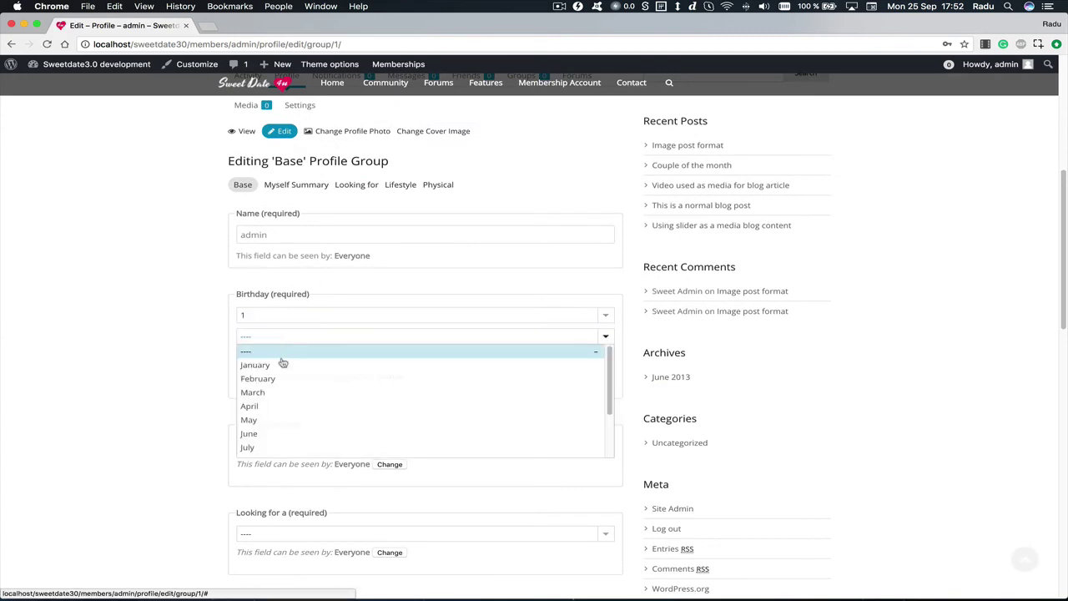
pyautogui.click(284, 377)
pyautogui.click(289, 358)
pyautogui.scroll(-5, 294, 417)
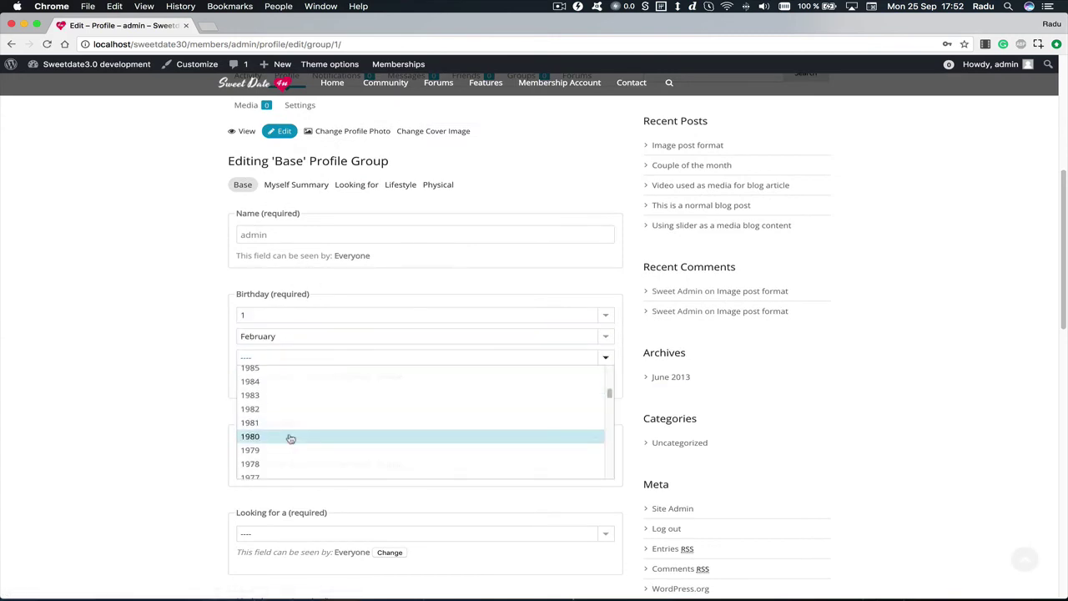
pyautogui.click(289, 436)
# Set I am a to Man, Looking for a to Woman, and Marital status to Single in the Base profile group.
pyautogui.click(291, 446)
pyautogui.click(286, 471)
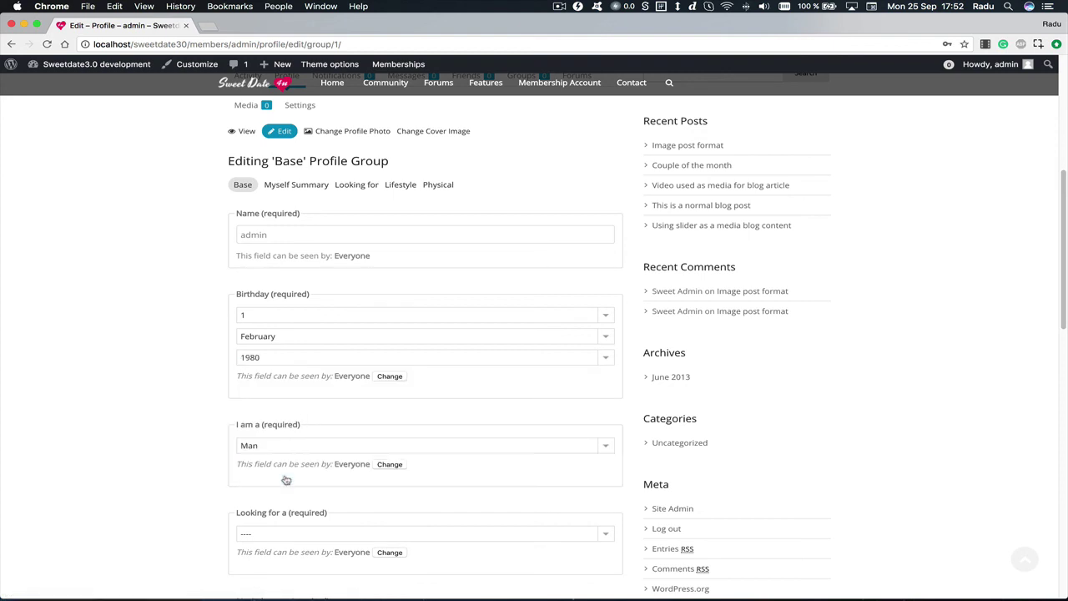
pyautogui.click(287, 534)
pyautogui.click(273, 564)
pyautogui.scroll(-5, 223, 488)
pyautogui.scroll(-1, 280, 419)
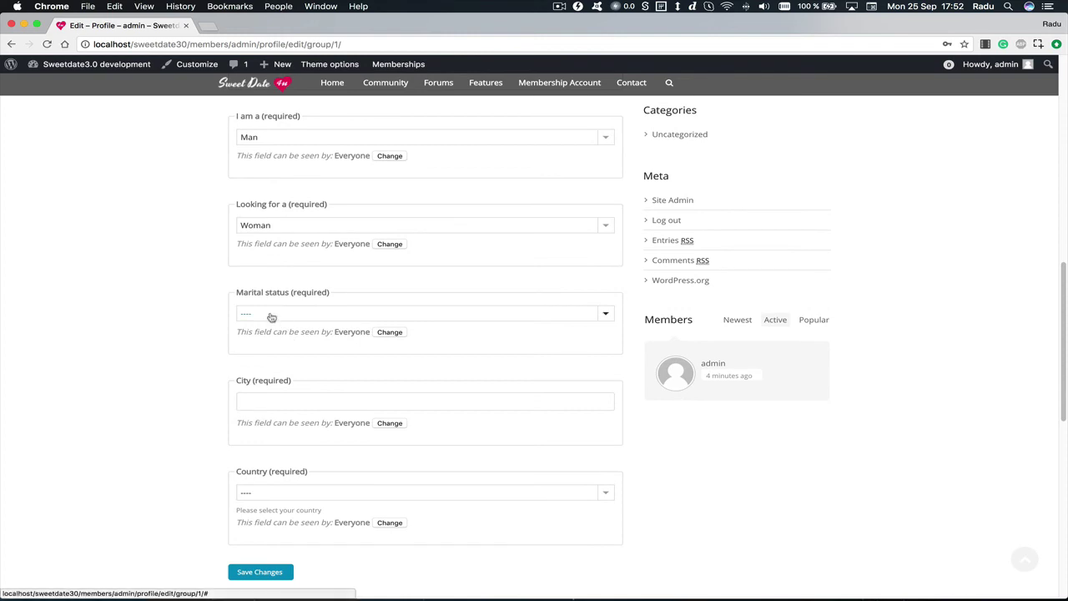
pyautogui.click(275, 319)
pyautogui.click(276, 345)
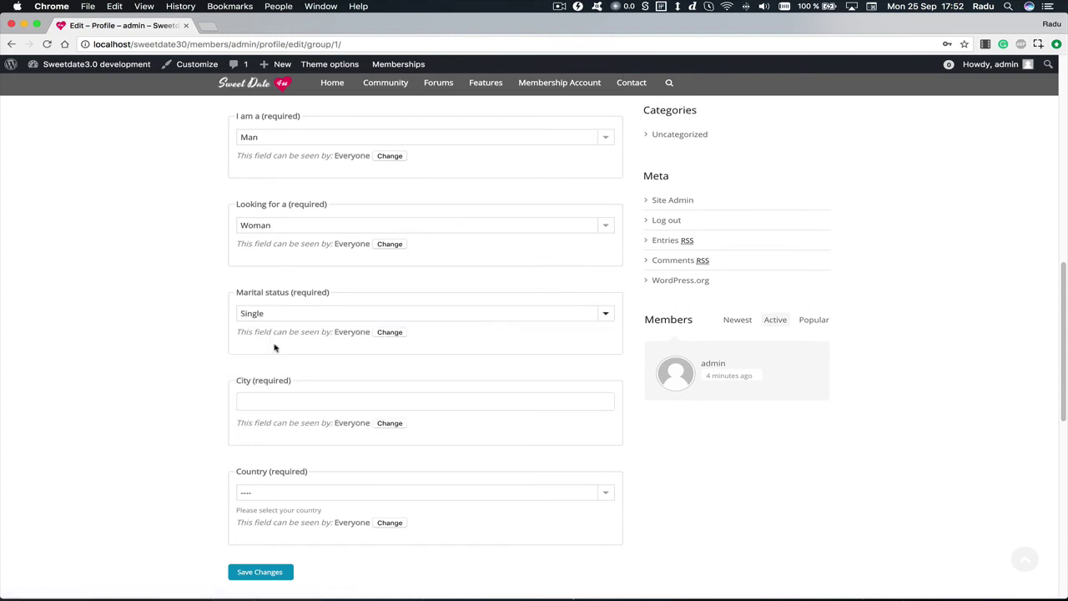
# Enter New York as the City, select United States as the Country, and save the Base profile group.
pyautogui.click(276, 392)
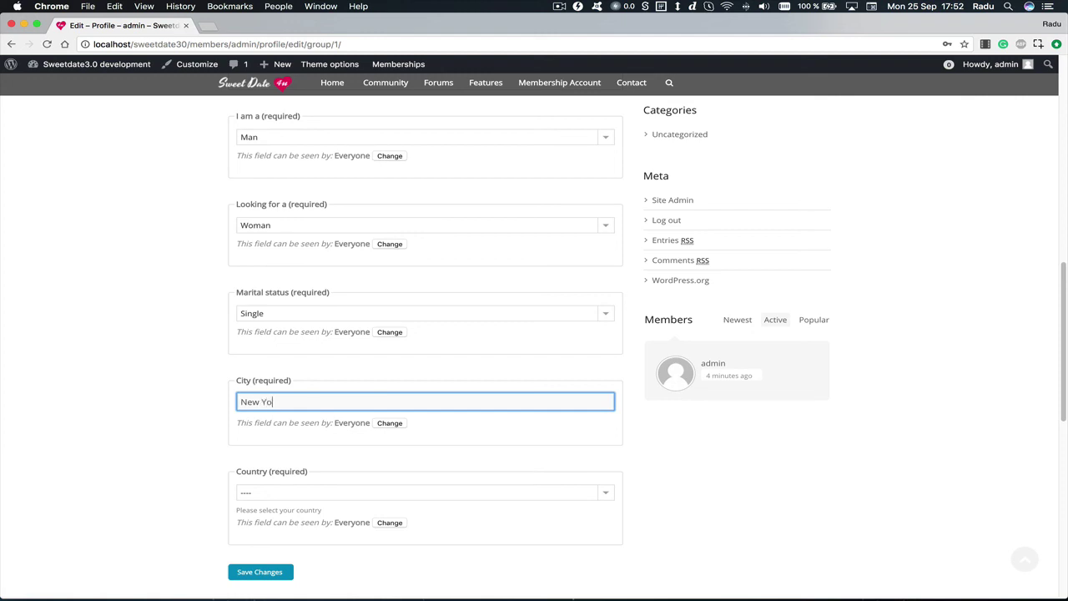
pyautogui.click(284, 494)
pyautogui.scroll(-15, 281, 526)
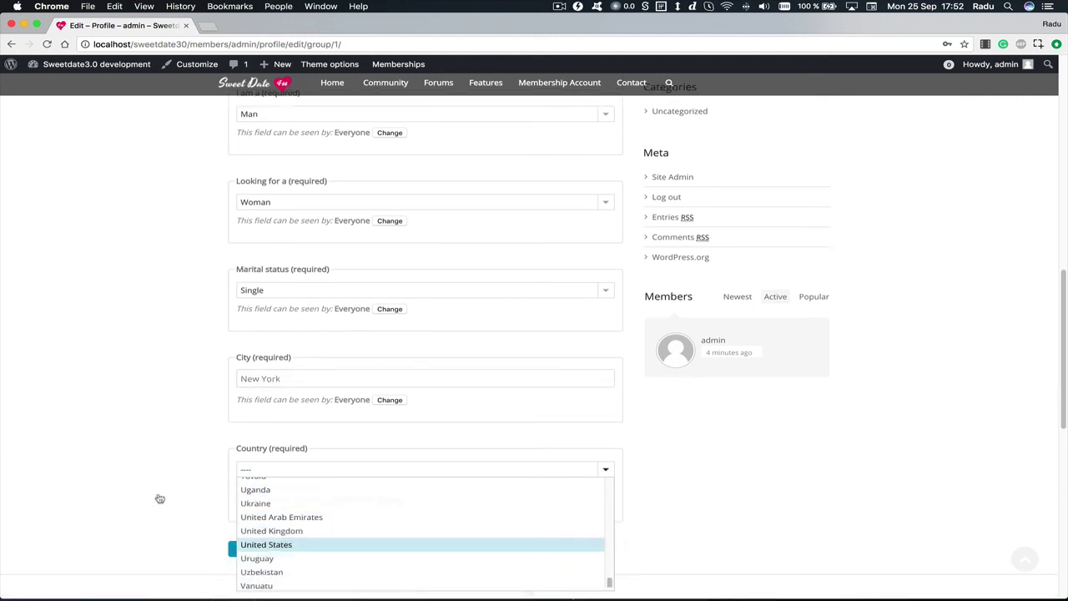
pyautogui.press('Return')
pyautogui.click(259, 549)
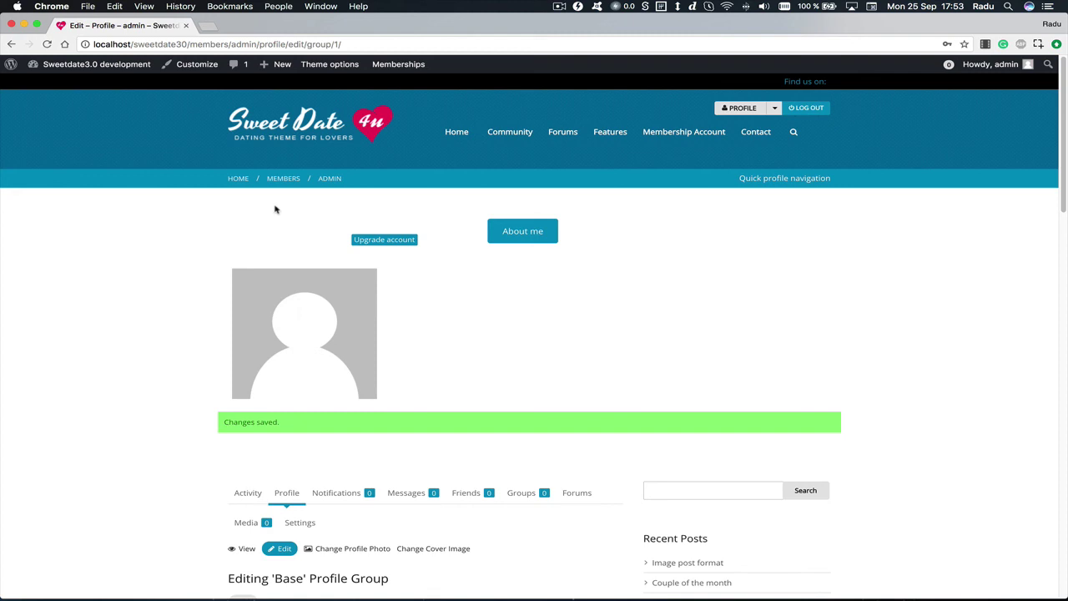
# Look over the admin member's Activity page and the saved Base details in the profile view.
pyautogui.scroll(-4, 256, 301)
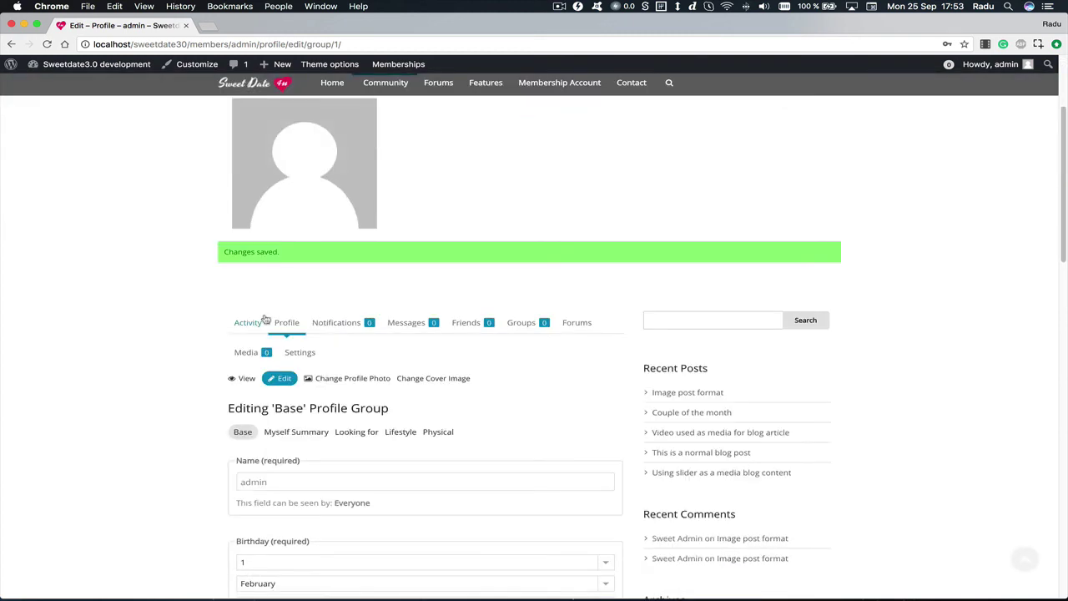
pyautogui.click(249, 325)
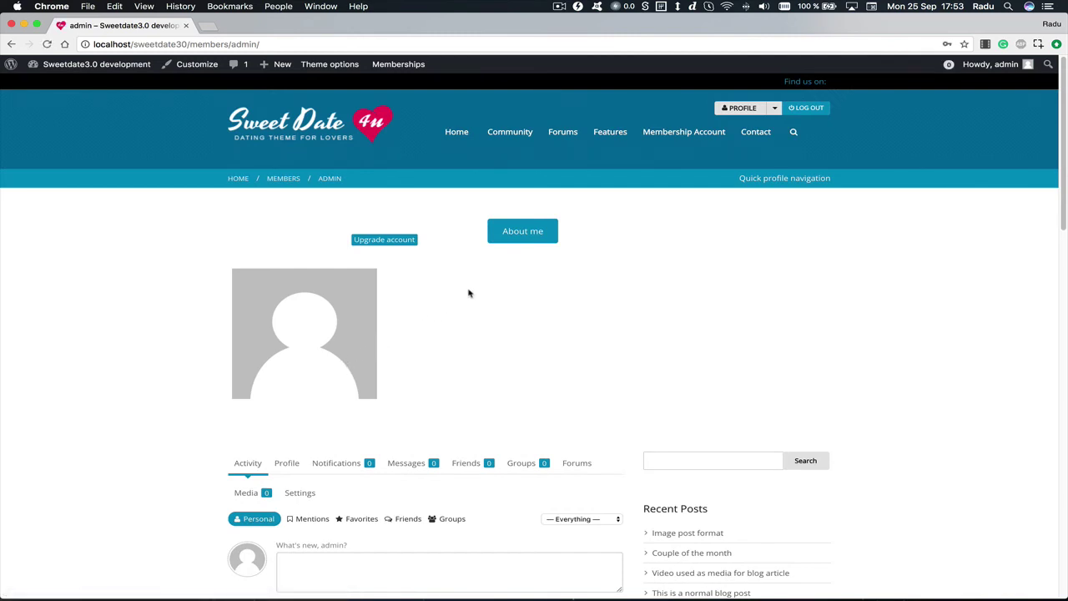
pyautogui.click(307, 467)
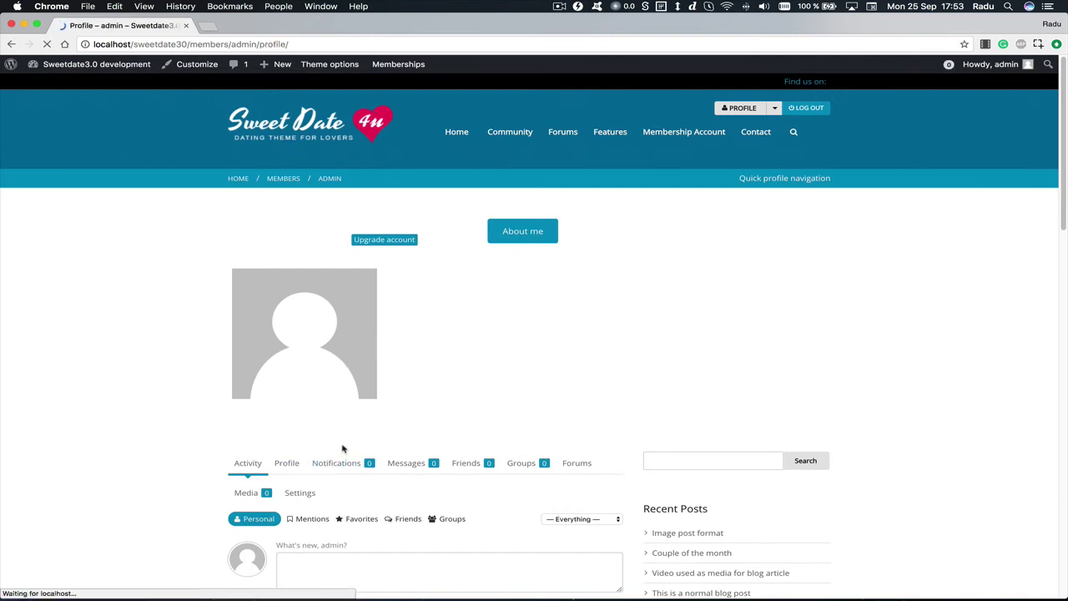
pyautogui.scroll(-5, 384, 375)
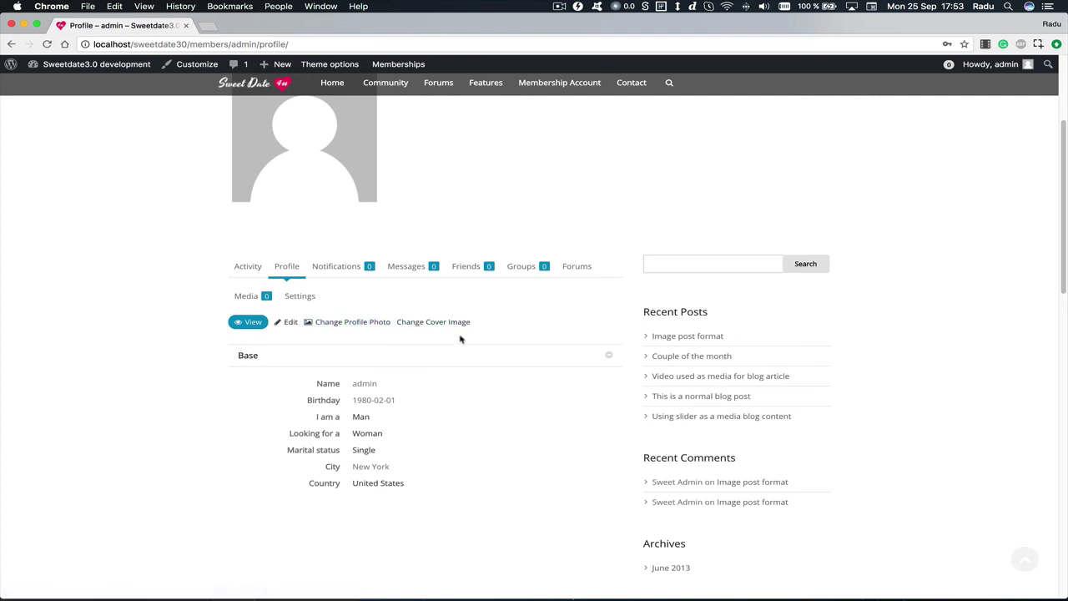
# Go to the admin profile's cover image upload page and switch to Finder to browse for an image file.
pyautogui.click(416, 325)
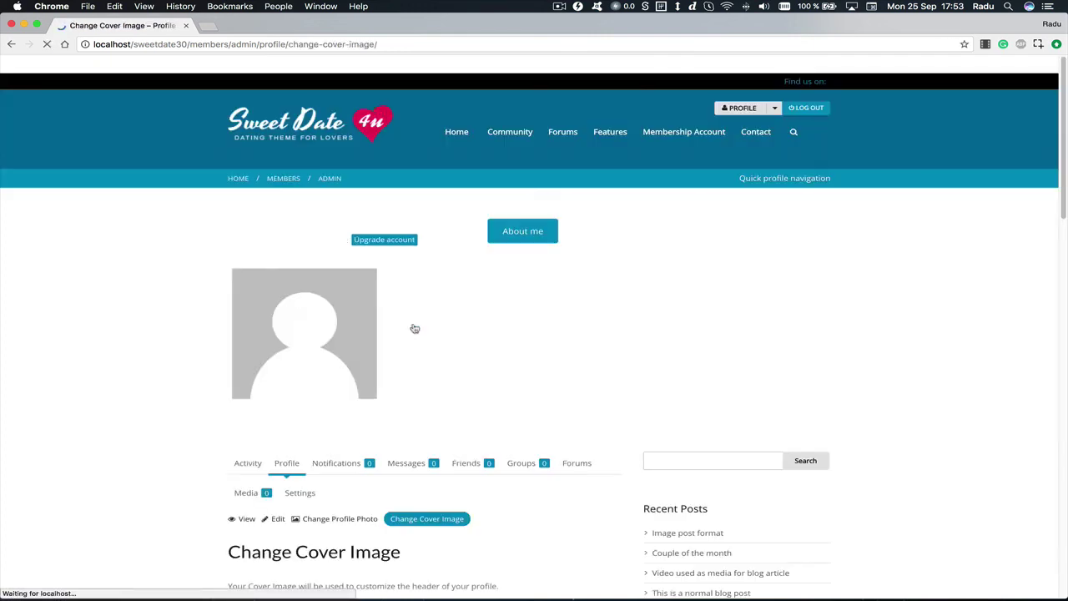
pyautogui.scroll(-5, 457, 411)
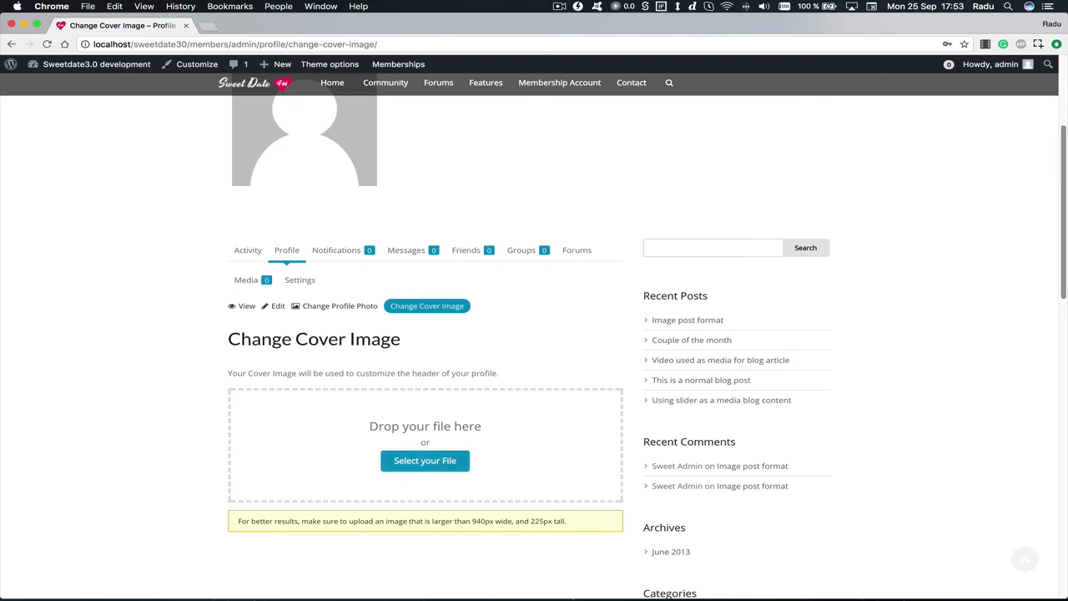
pyautogui.press('super+Tab')
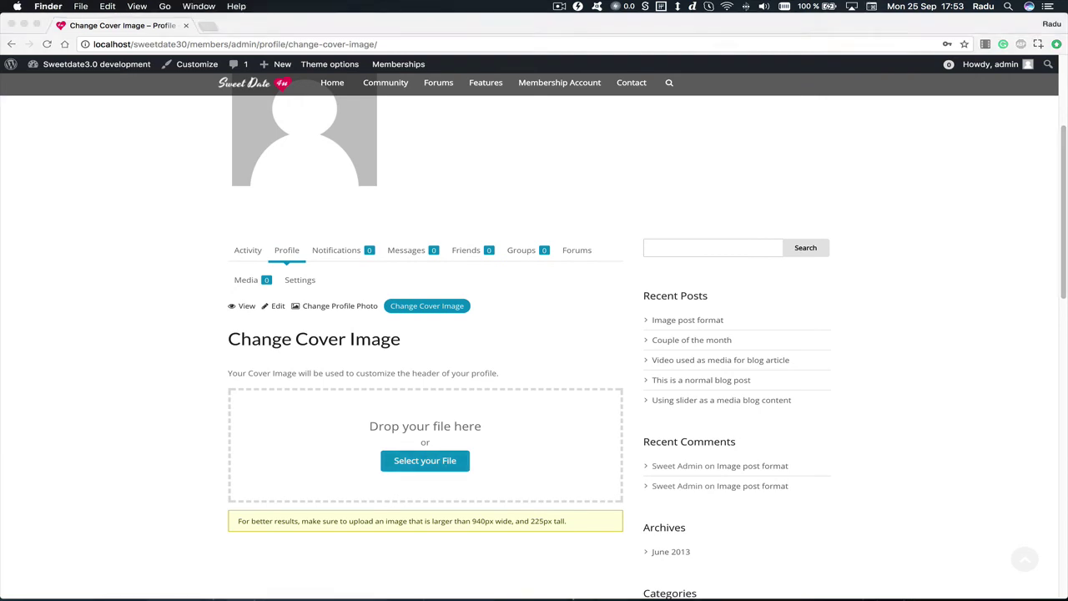
pyautogui.press('super+n')
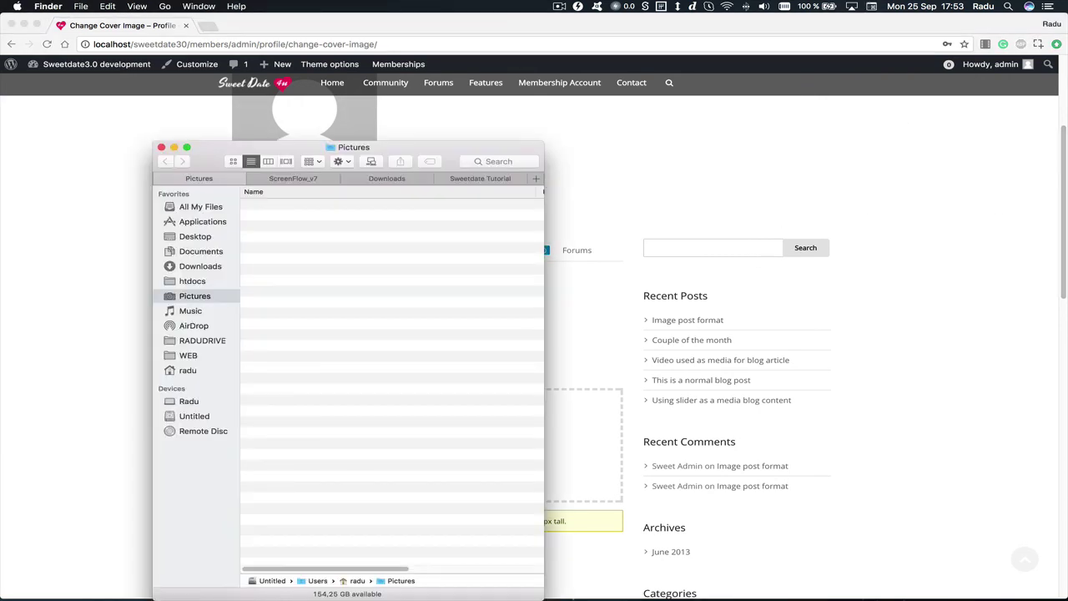
pyautogui.click(190, 311)
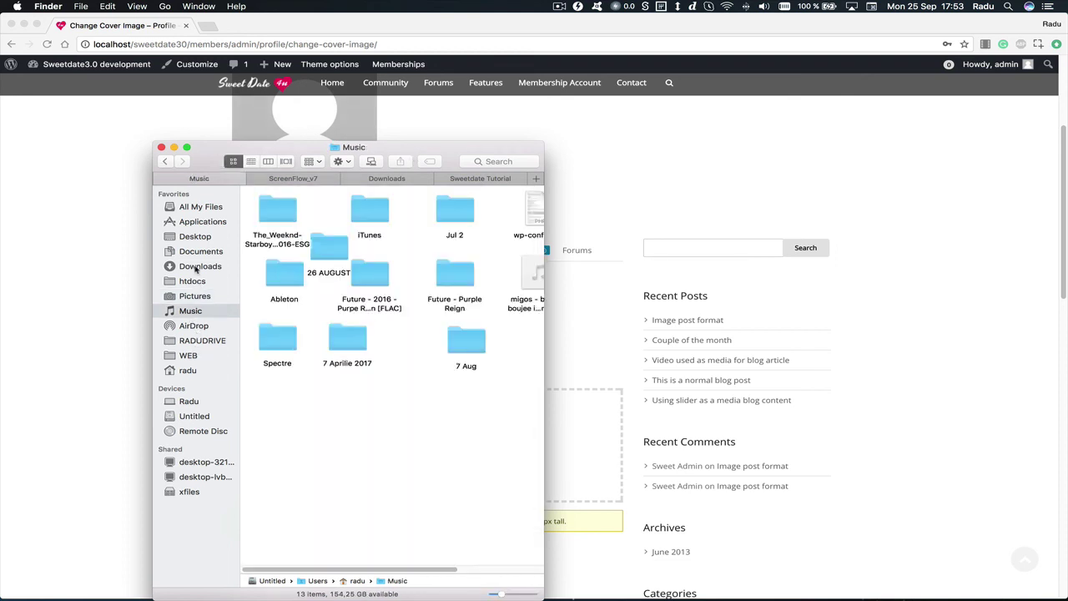
pyautogui.moveTo(253, 147); pyautogui.dragTo(745, 110)
pyautogui.press('super+w')
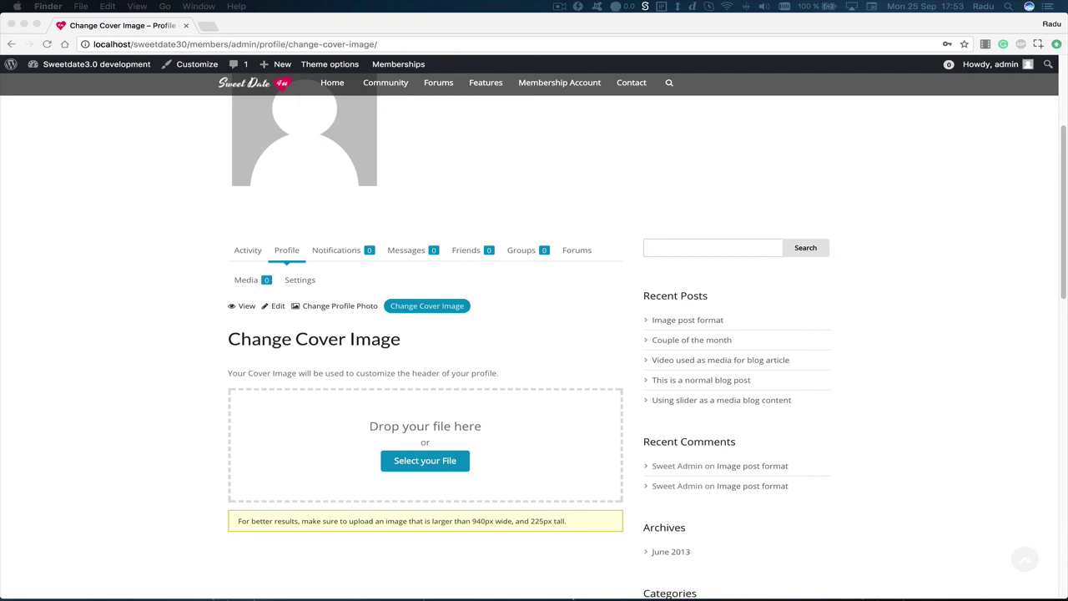
# Upload cacamaca.jpg as the admin profile's cover image and check the profile header.
pyautogui.moveTo(1058, 527); pyautogui.dragTo(425, 470)
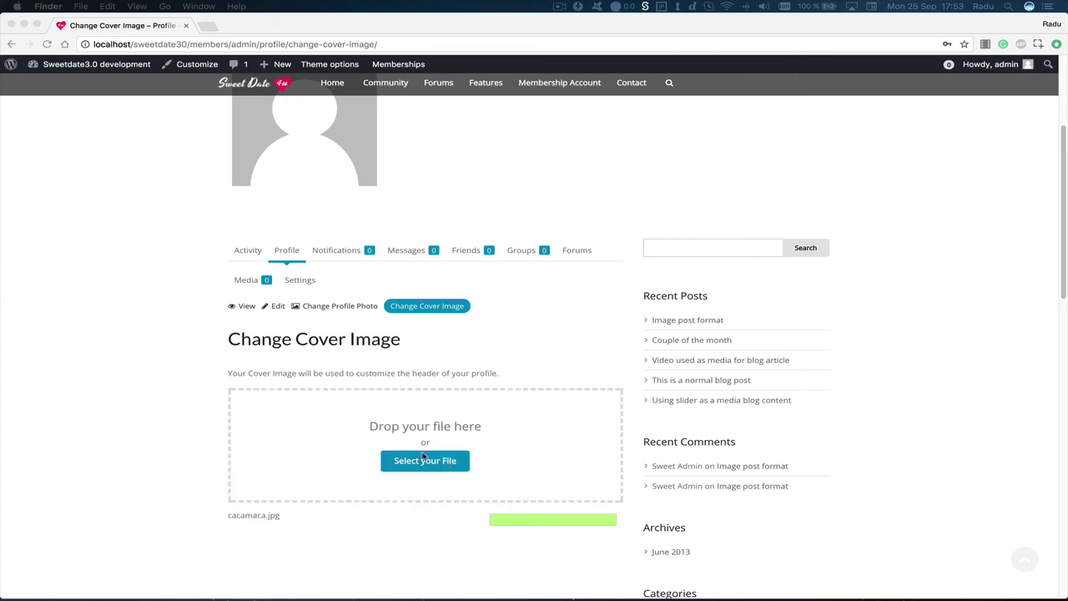
pyautogui.scroll(4, 74, 416)
pyautogui.scroll(-4, 85, 416)
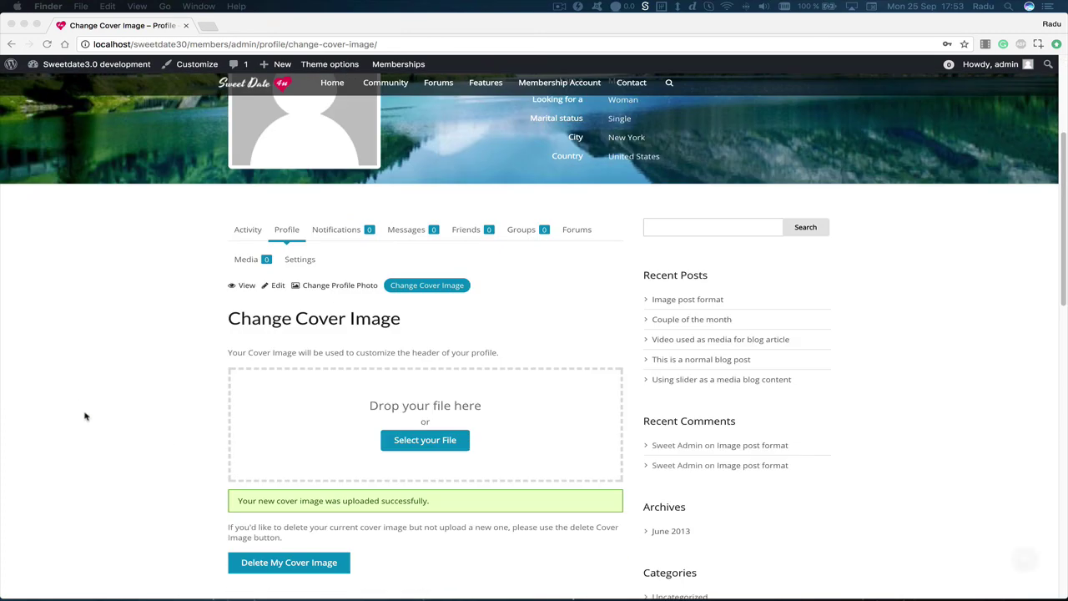
pyautogui.click(139, 393)
pyautogui.scroll(3, 139, 394)
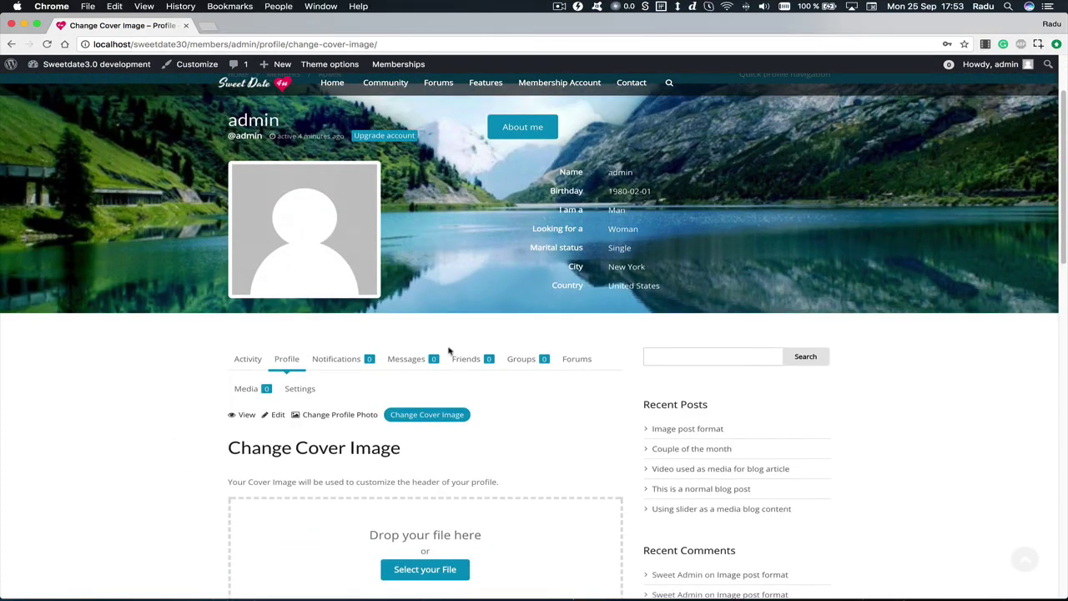
# Go to the profile photo upload page and upload the picture of the man in a blue suit.
pyautogui.click(332, 422)
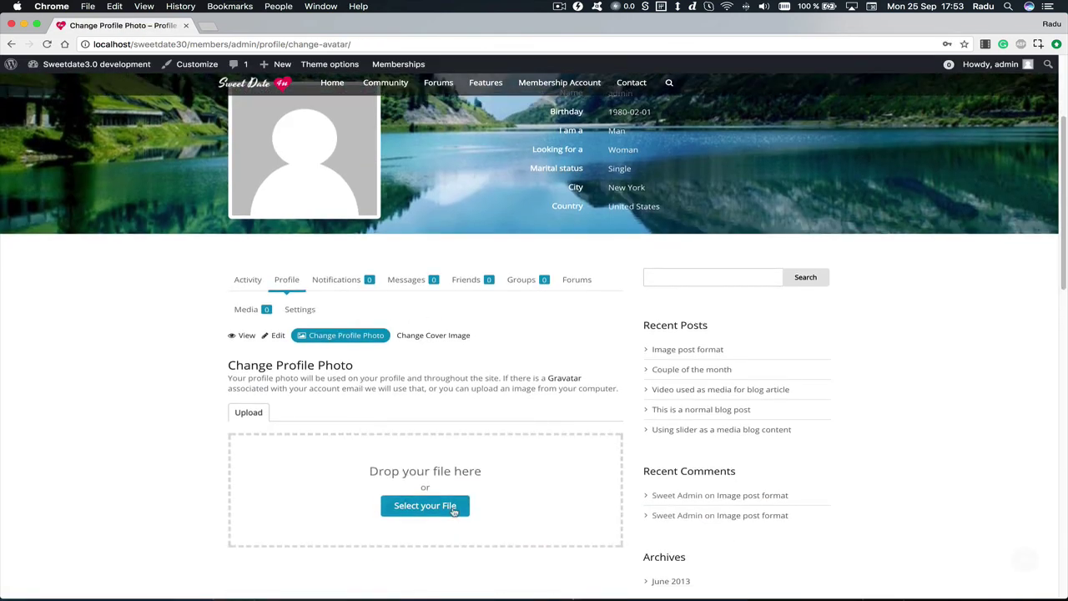
pyautogui.click(453, 509)
pyautogui.moveTo(720, 474); pyautogui.dragTo(475, 522)
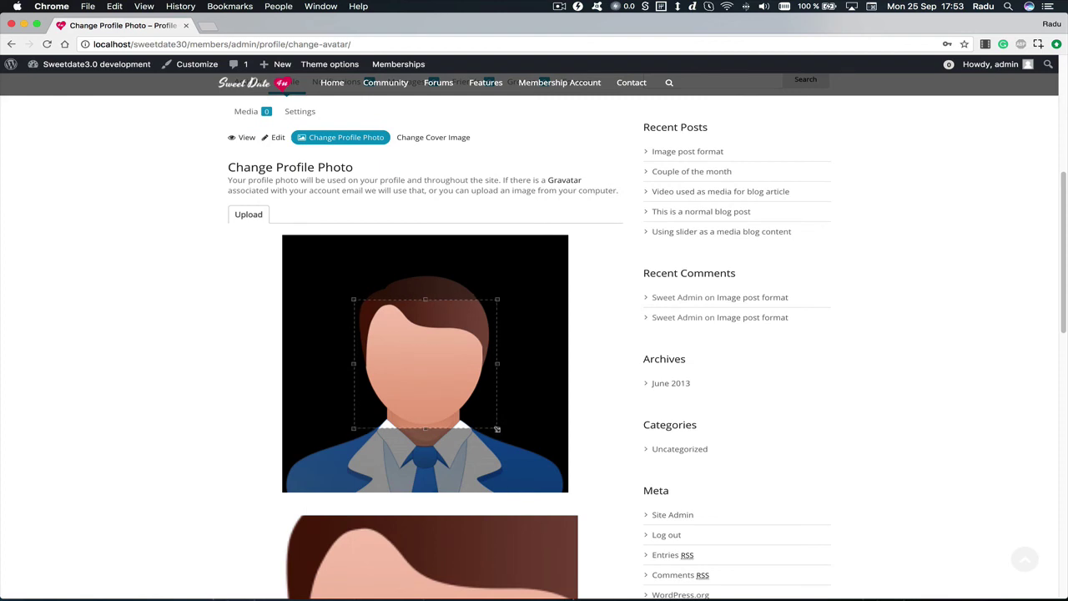
# Extend the crop area over the whole uploaded photo and crop it as the profile photo.
pyautogui.moveTo(497, 429); pyautogui.dragTo(282, 236)
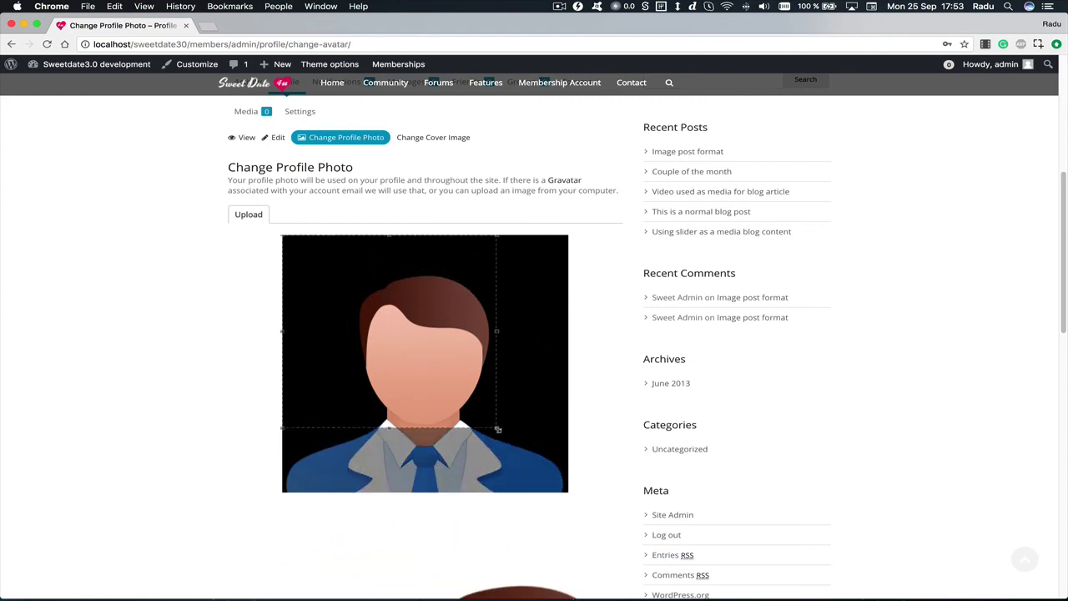
pyautogui.moveTo(497, 429); pyautogui.dragTo(568, 493)
pyautogui.scroll(-5, 522, 463)
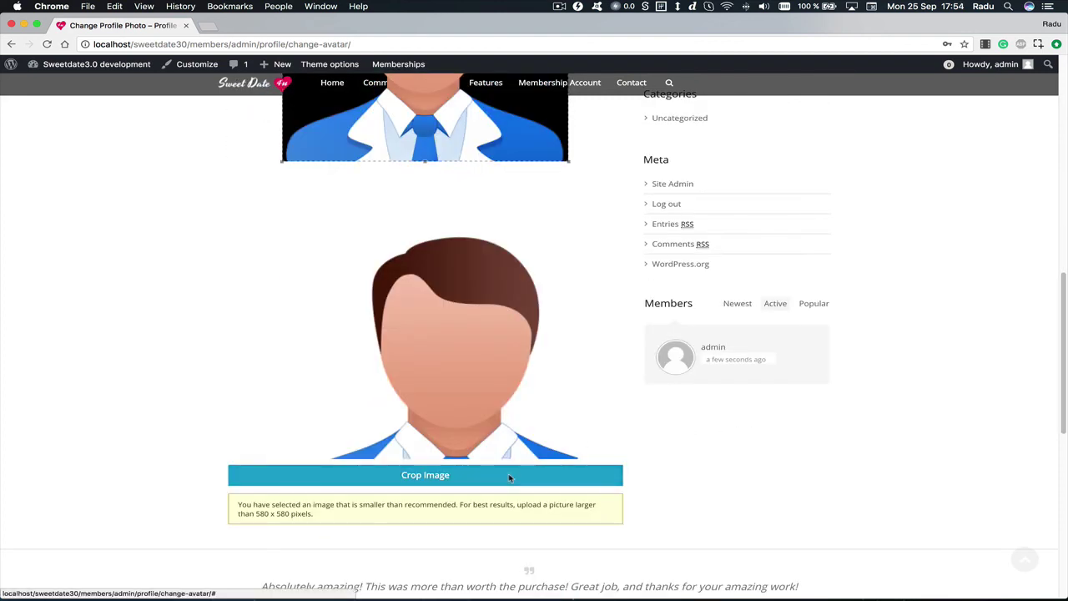
pyautogui.click(510, 475)
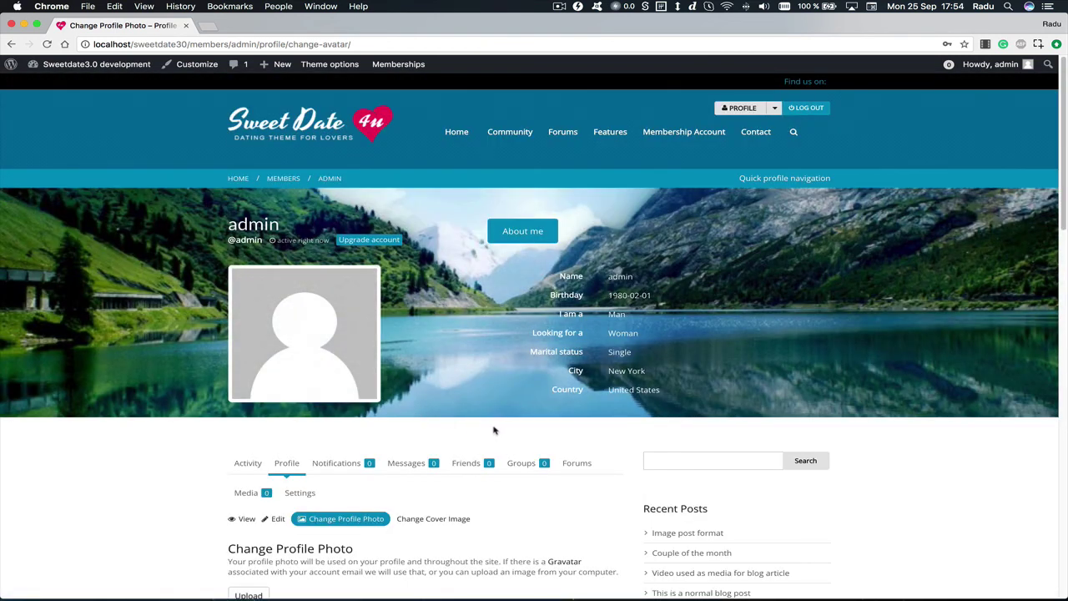
# Check the profile photo on the profile page and in the Members directory, and open the admin member's profile from there.
pyautogui.scroll(-2, 493, 424)
pyautogui.scroll(2, 536, 451)
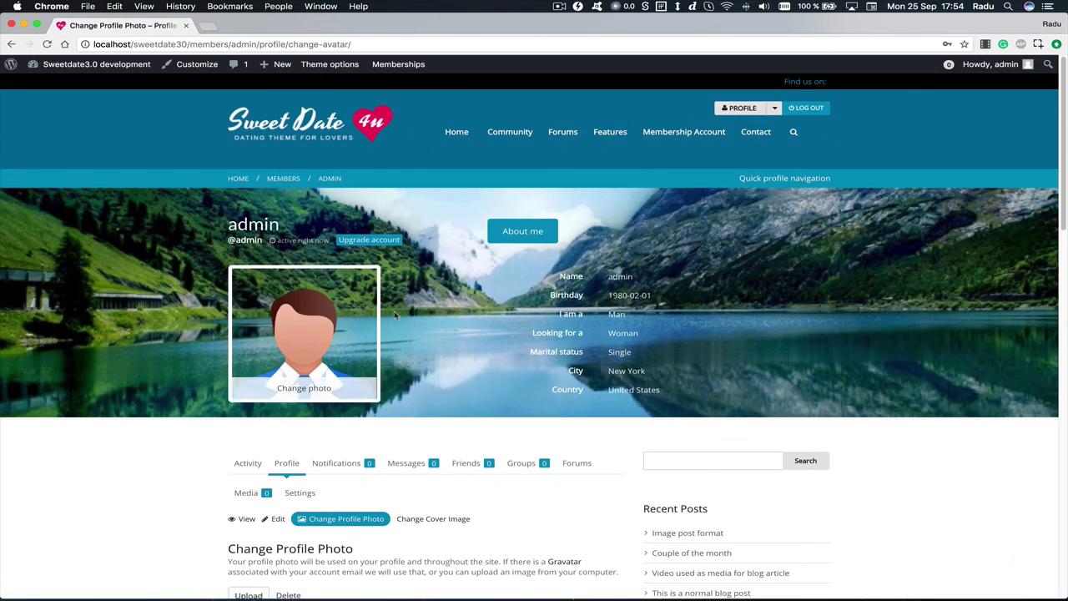
pyautogui.click(284, 181)
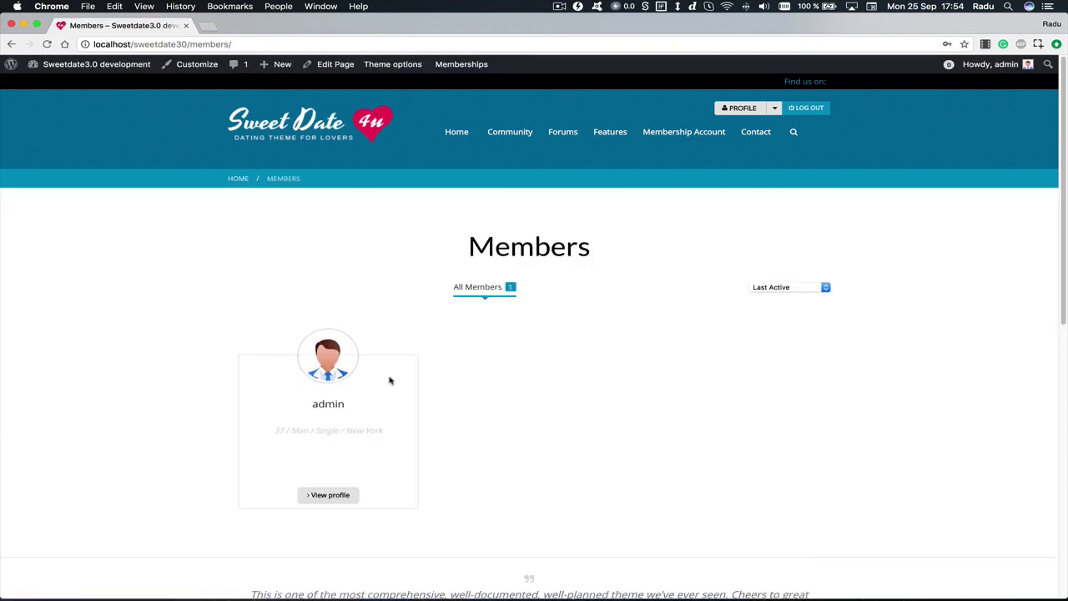
pyautogui.click(343, 370)
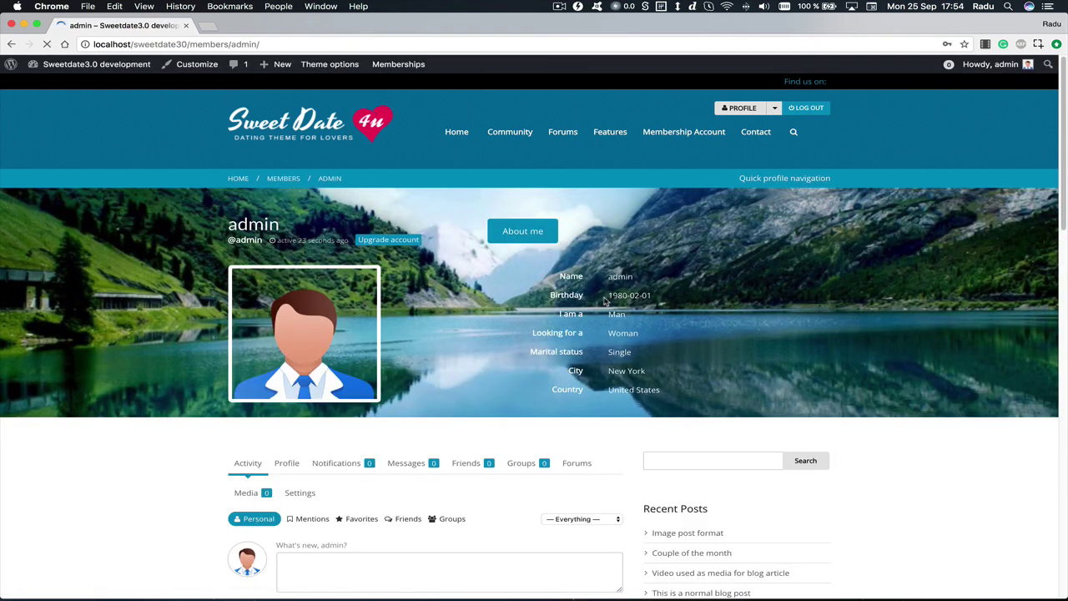